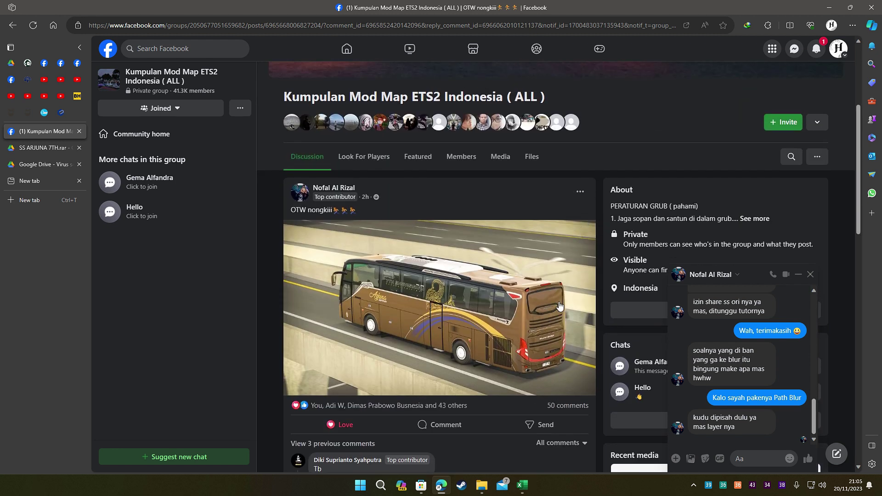
Open the brown Arjuna bus photo from the group post in full view and examine it.
click(593, 276)
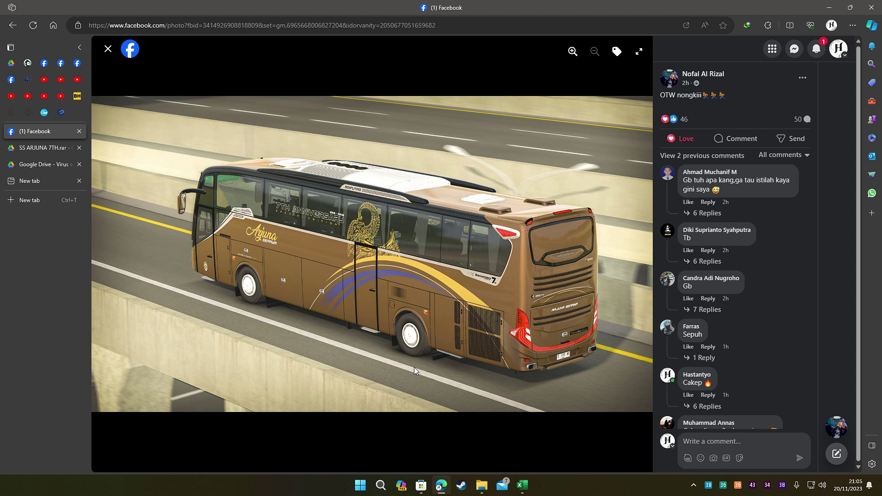
scroll(777, 252, down, 1)
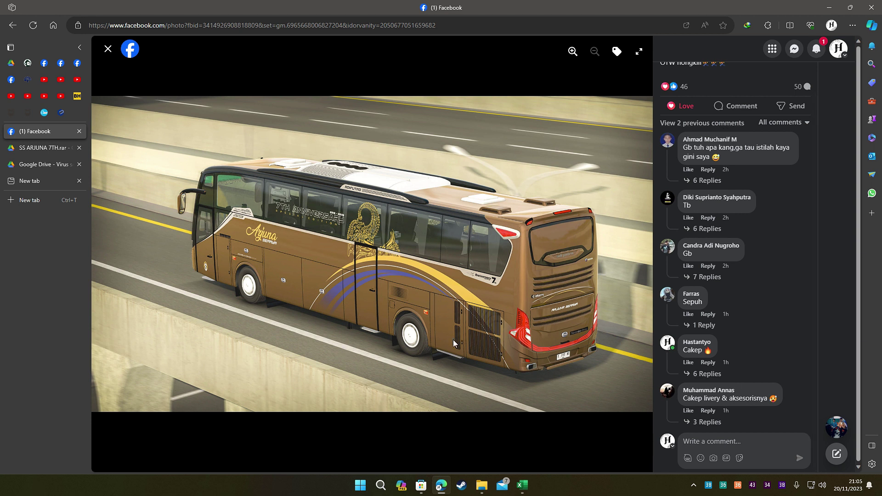
click(639, 52)
key(alt)
scroll(558, 376, up, 8)
scroll(558, 376, down, 8)
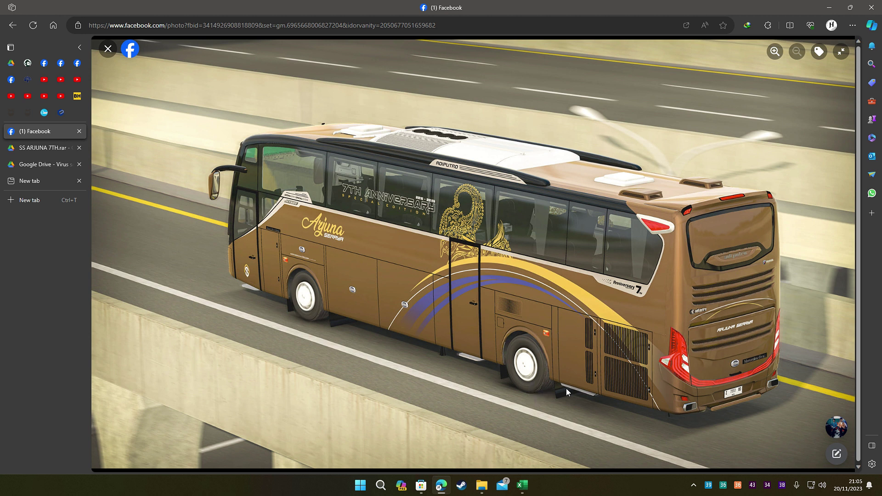
Switch to File Explorer and browse in a new tab to the Data\Backup folder on New Volume (D:).
click(481, 485)
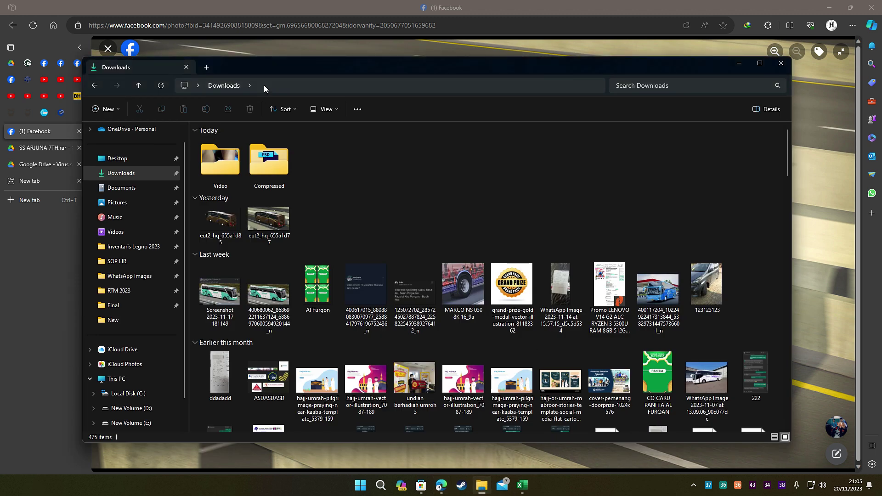
click(206, 68)
click(152, 190)
click(170, 205)
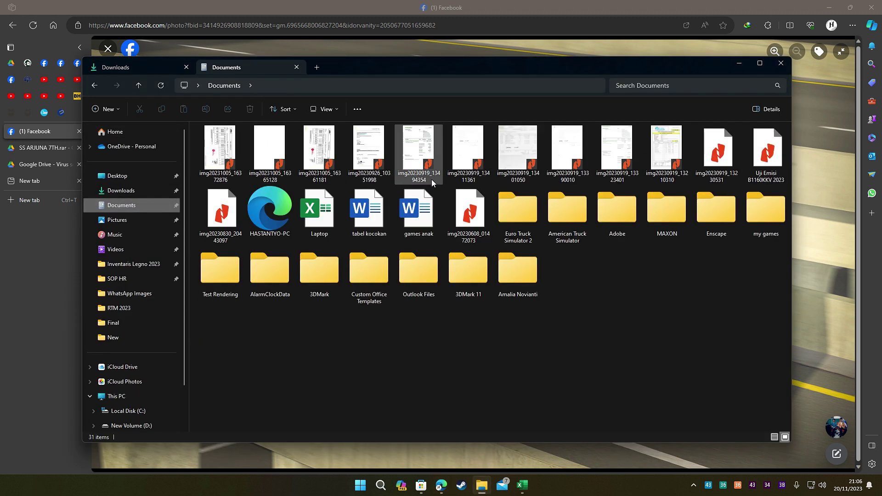
scroll(142, 395, down, 2)
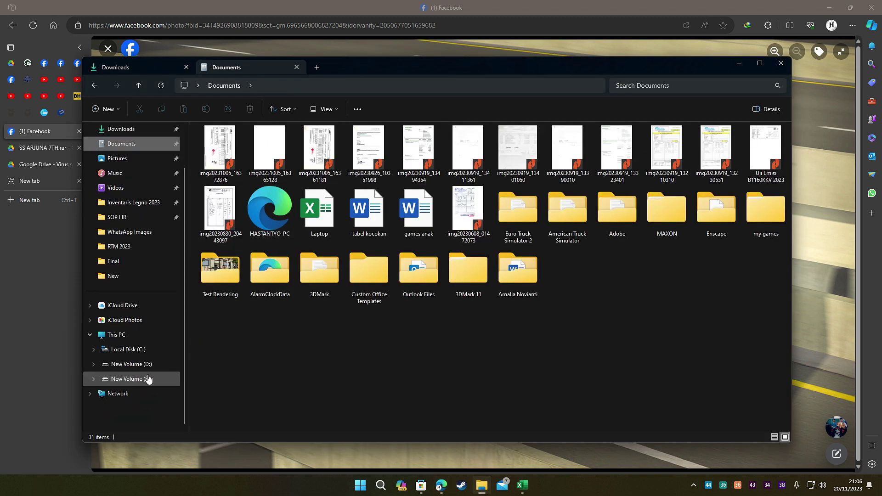
click(131, 364)
double_click(225, 148)
double_click(230, 142)
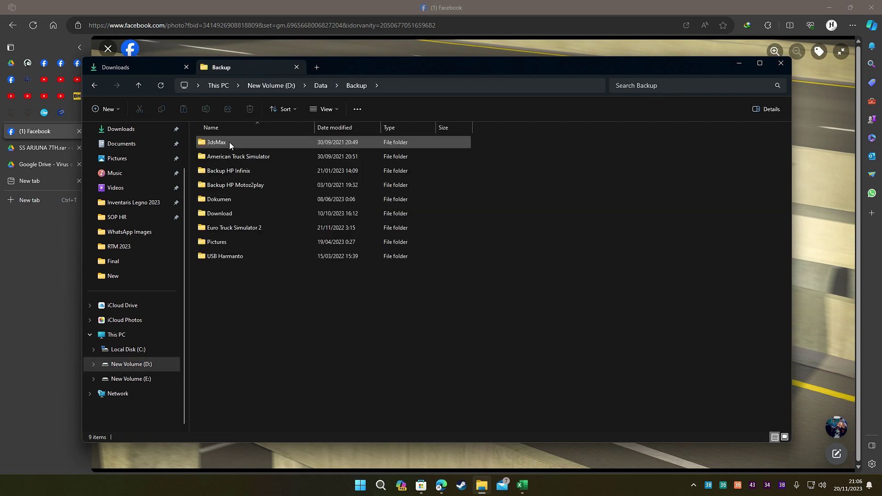
Open the New folder inside Euro Truck Simulator 2\screenshot\Photoshop.
double_click(238, 227)
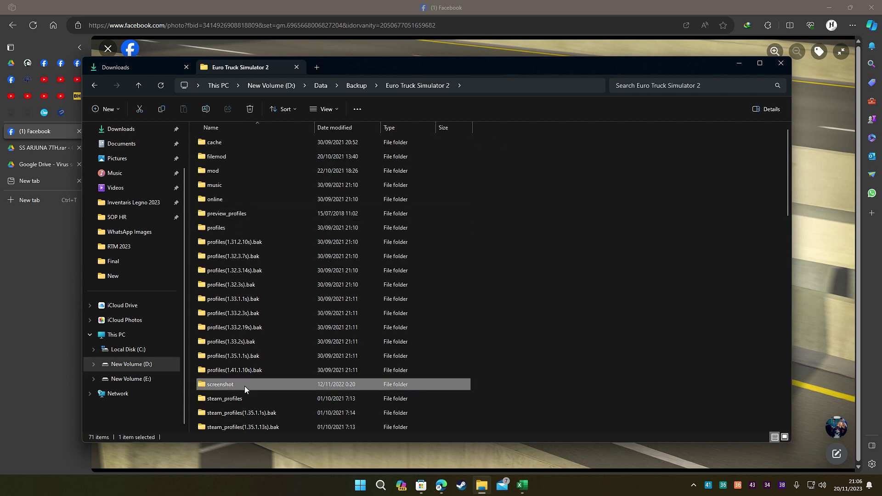
double_click(245, 385)
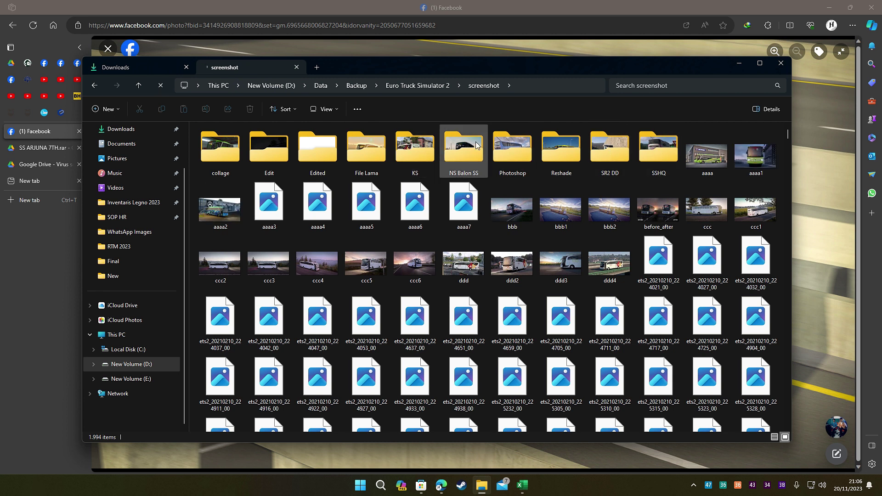
click(512, 146)
double_click(512, 146)
double_click(222, 146)
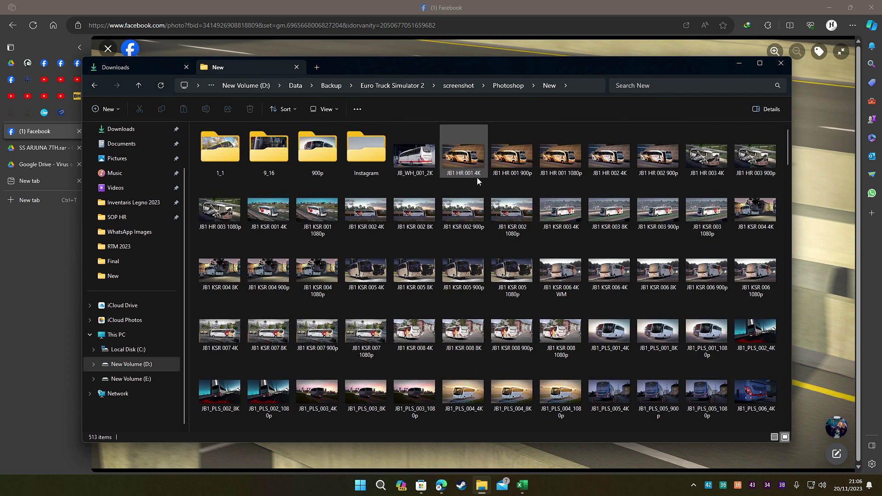
Open the image JB1 HR 003 4K and examine its rear wheel and the road surface up close.
double_click(707, 157)
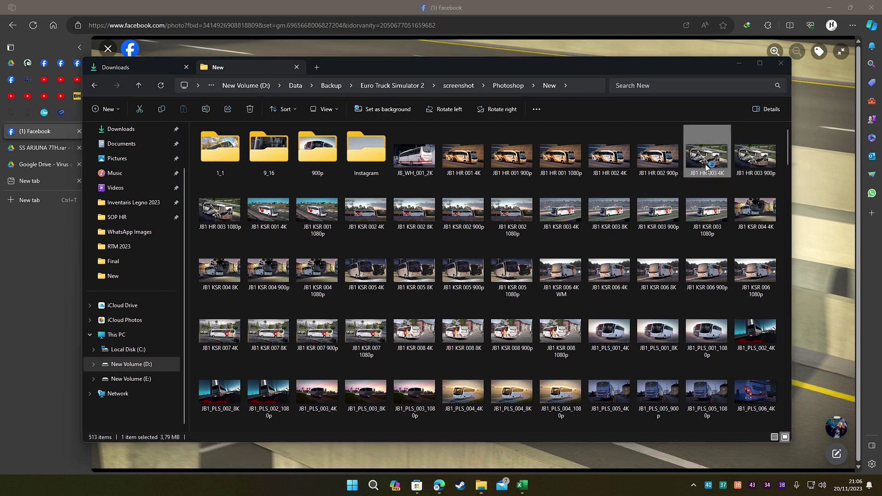
scroll(368, 412, up, 8)
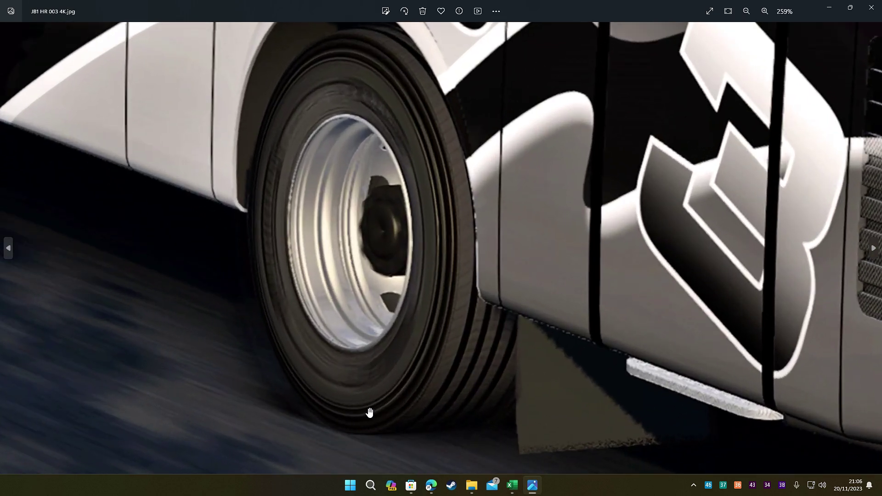
scroll(422, 370, down, 4)
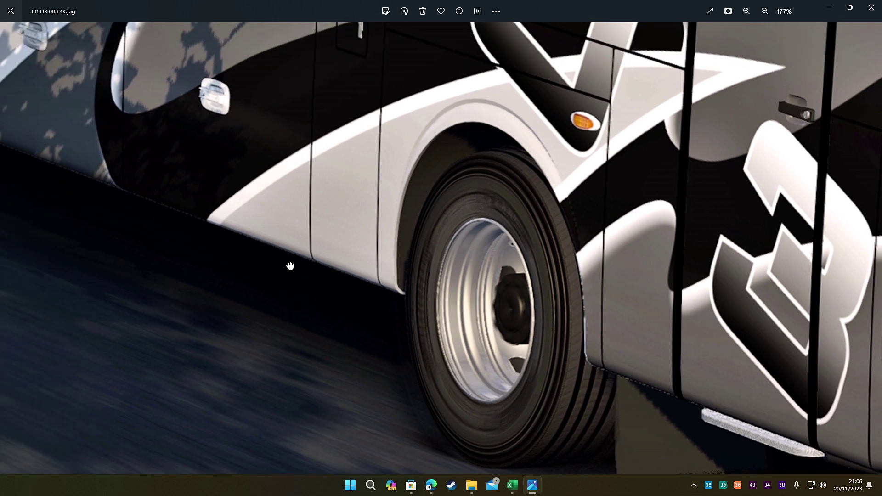
drag(290, 266, 797, 340)
drag(391, 219, 588, 376)
drag(641, 293, 505, 288)
scroll(505, 288, down, 6)
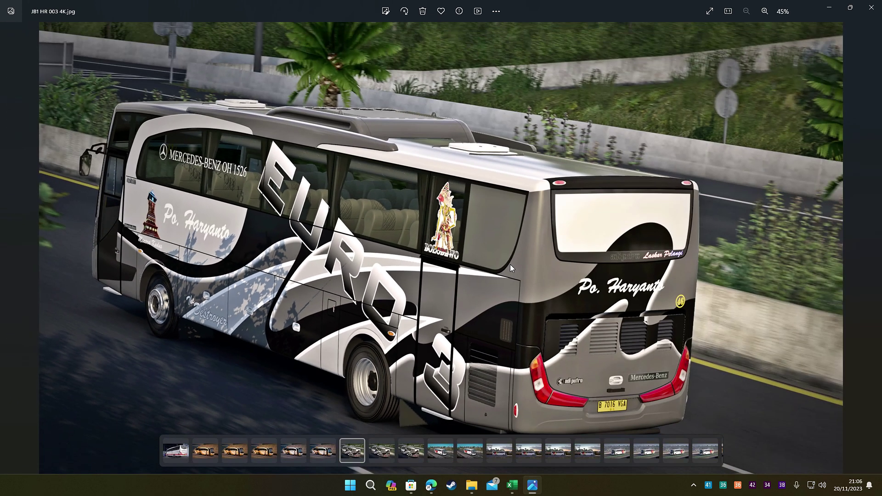
View JB1 KSR 003 4K, examine the blur on its rear wheel up close, and close the image.
click(619, 455)
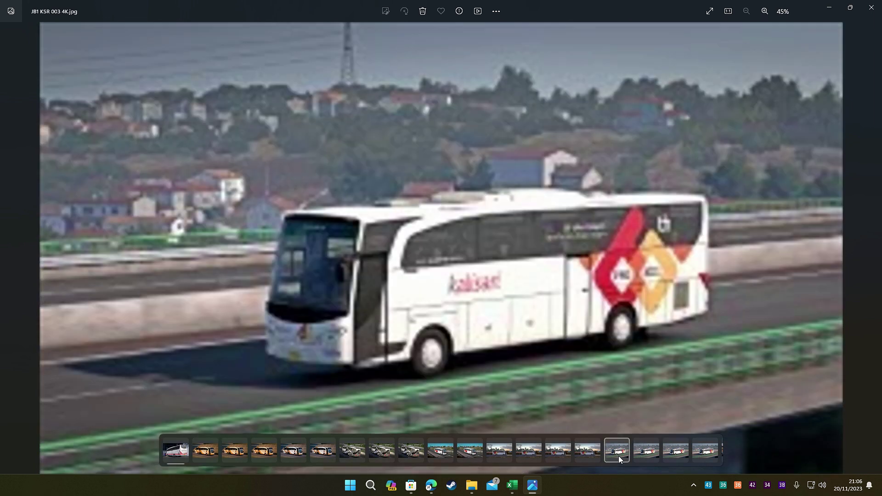
double_click(597, 328)
scroll(630, 338, up, 6)
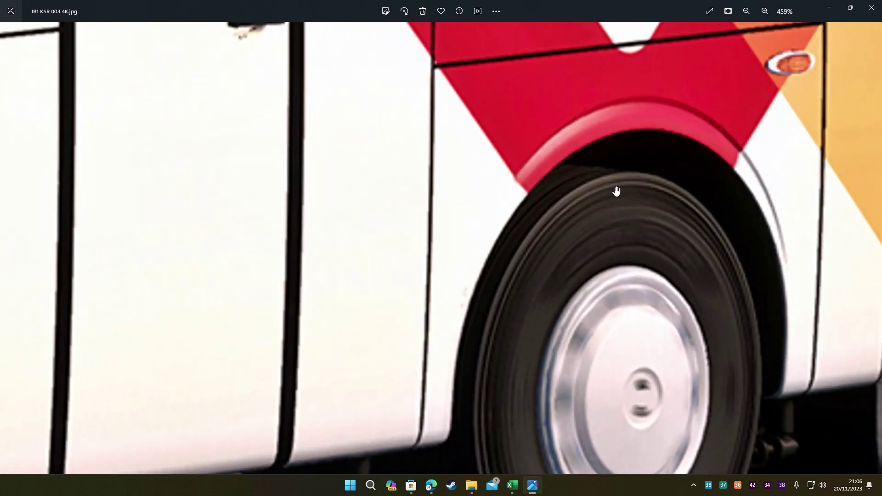
drag(616, 191, 587, 140)
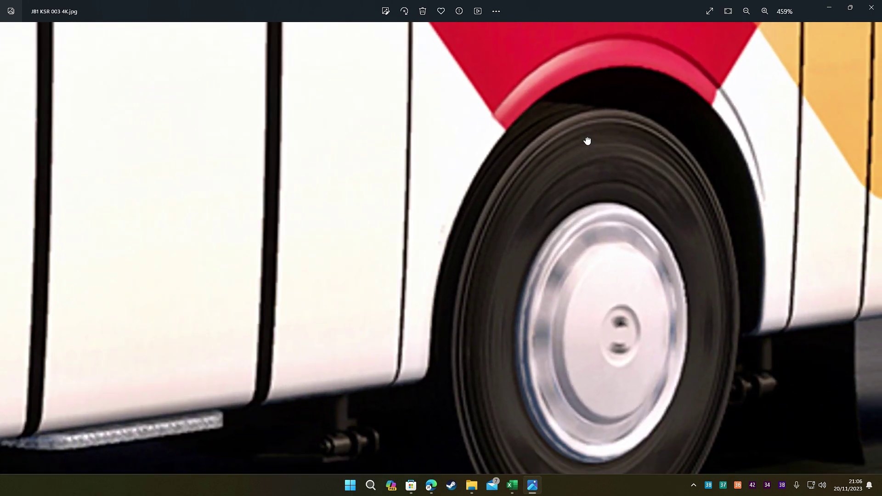
scroll(536, 140, down, 3)
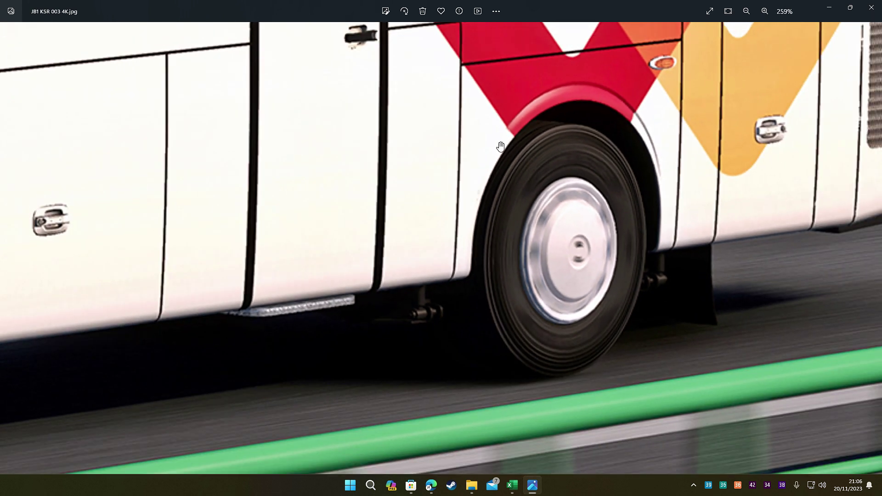
scroll(572, 420, down, 5)
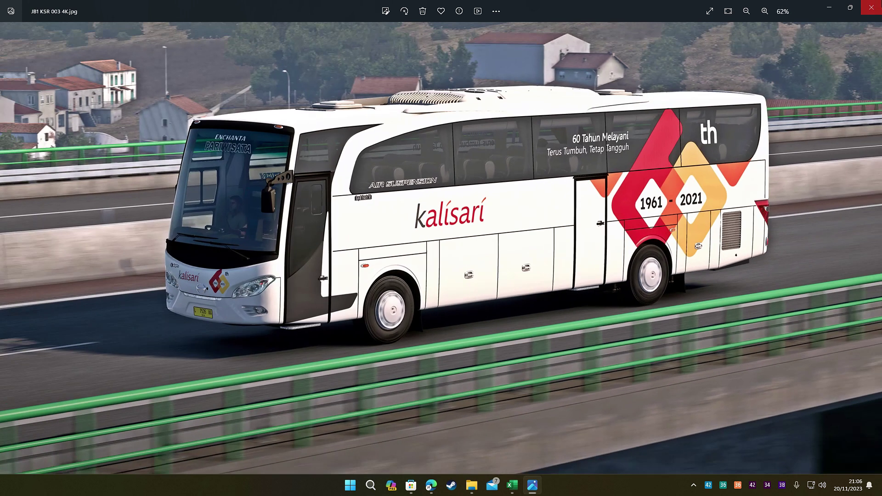
key(alt+F4)
Open JB1 KSR 003 8K, inspect its rear tyre and hubcap up close, and close the image.
double_click(607, 211)
scroll(593, 258, up, 5)
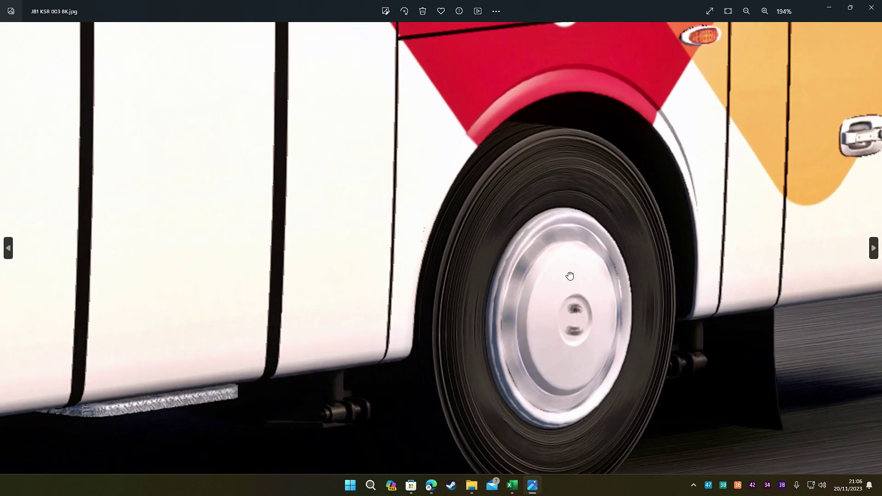
drag(569, 276, 565, 236)
scroll(564, 234, down, 1)
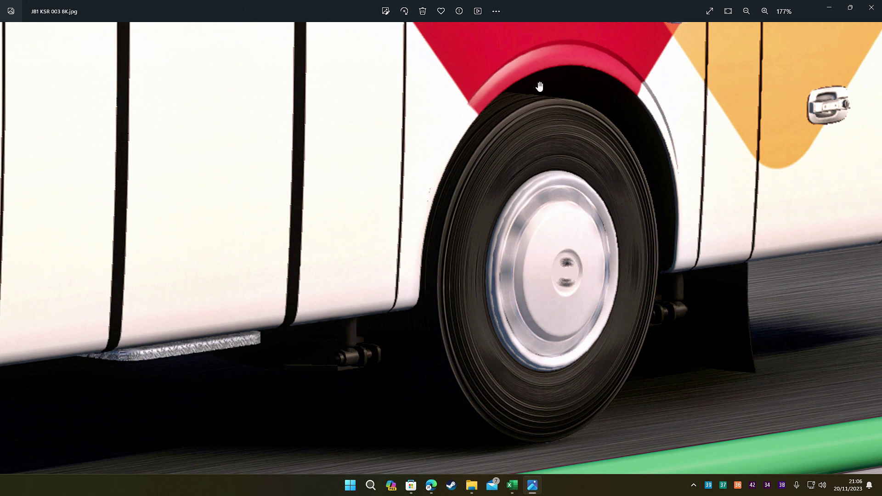
scroll(425, 255, down, 5)
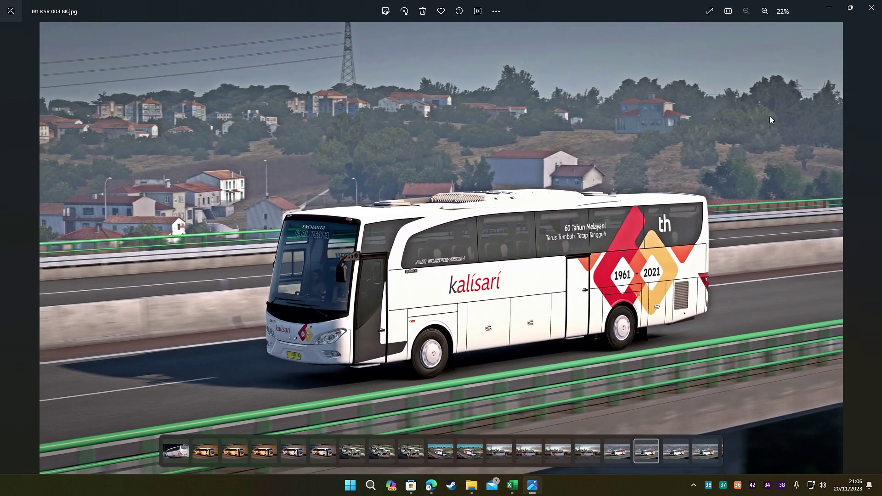
click(871, 8)
Open MARCO NS 030 4K 16_9a, examine its rear and front wheels up close, and close the image.
scroll(694, 266, down, 11)
scroll(693, 267, down, 5)
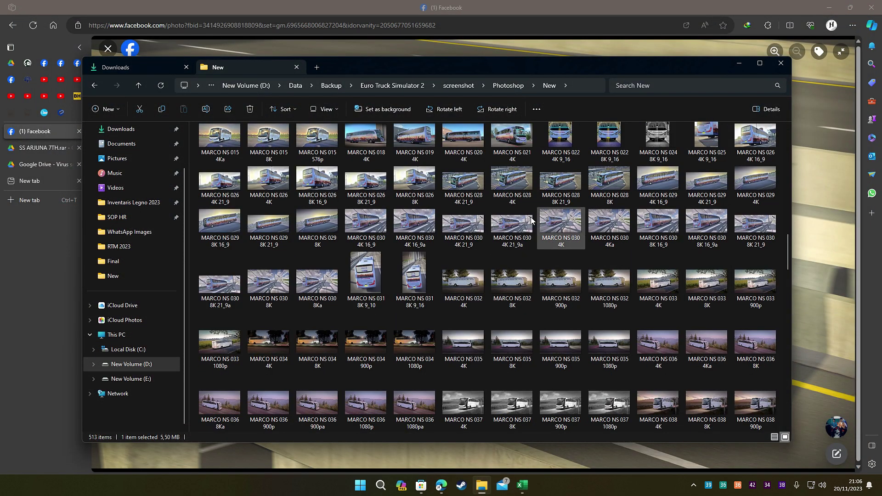
double_click(415, 223)
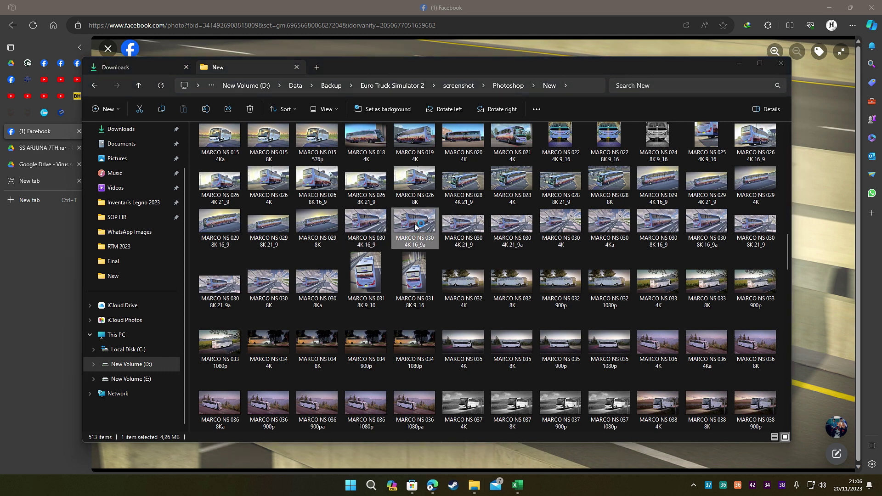
scroll(526, 345, up, 5)
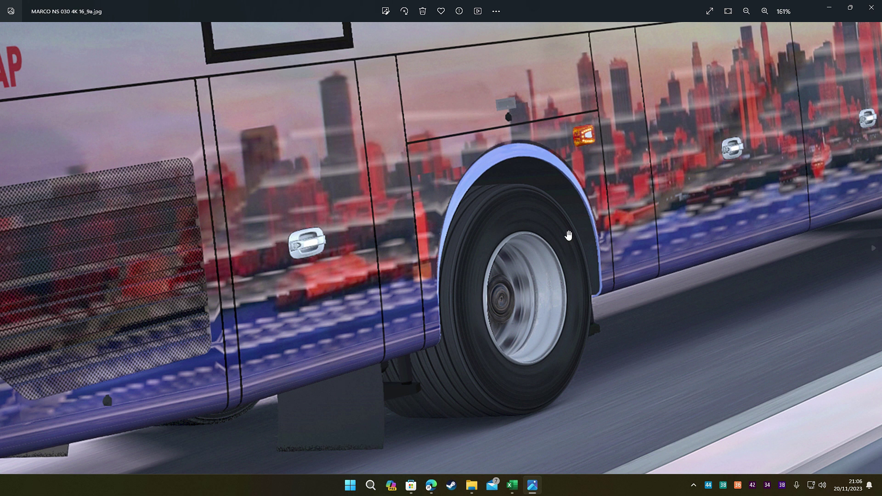
drag(477, 304, 418, 285)
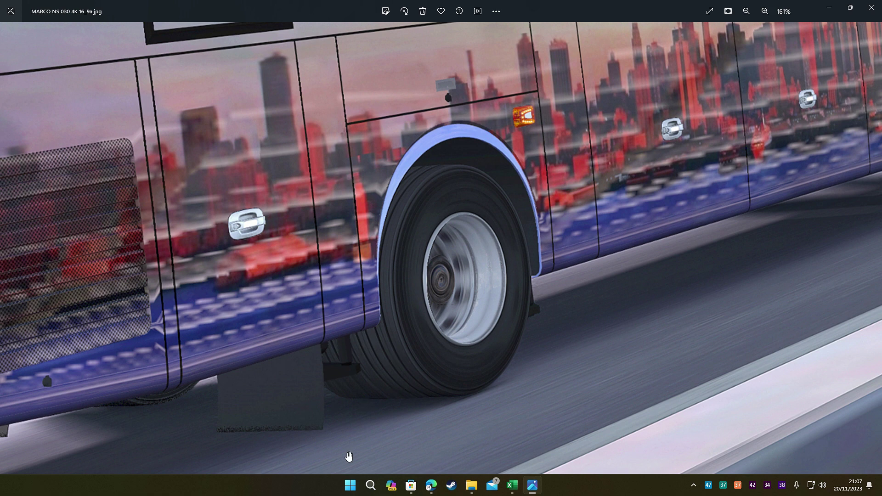
drag(643, 201, 288, 349)
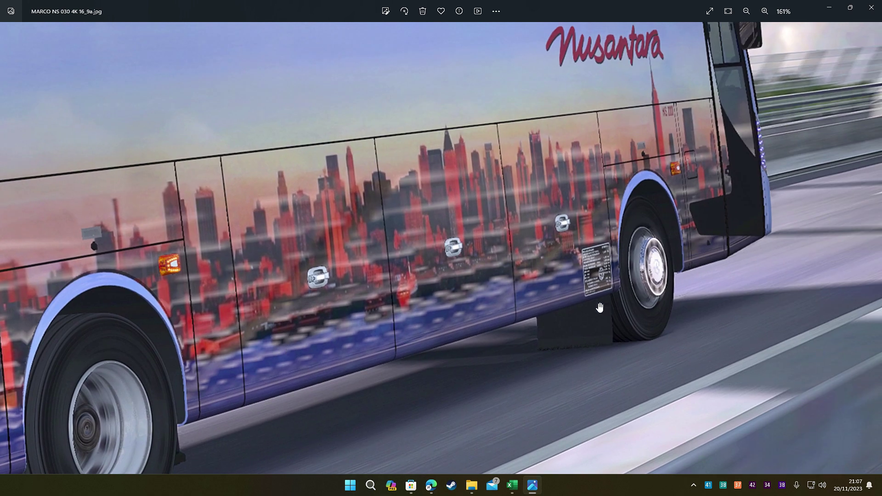
scroll(616, 294, down, 5)
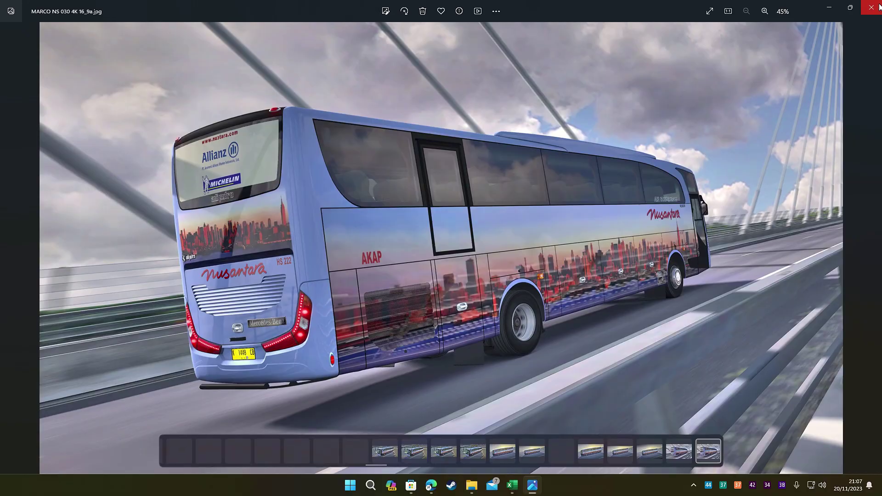
click(872, 7)
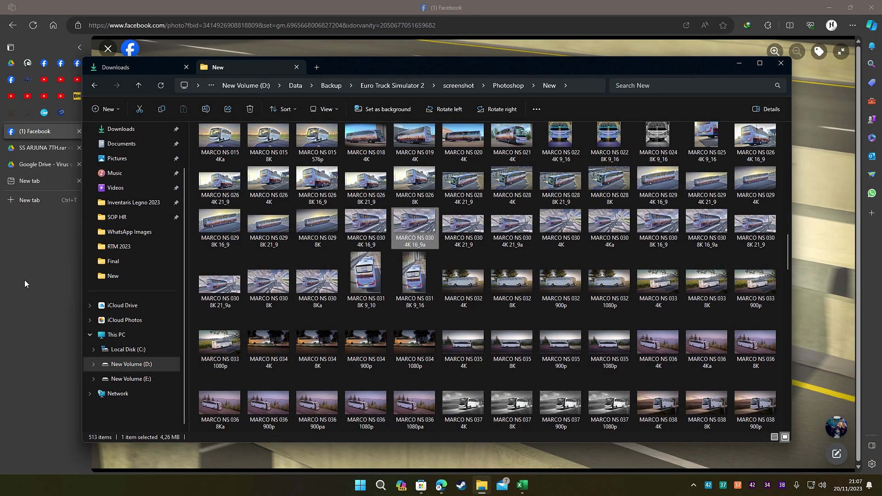
Return to the Facebook group post in the browser, review the chat about wheel blur, and minimize the chat.
click(24, 283)
click(108, 50)
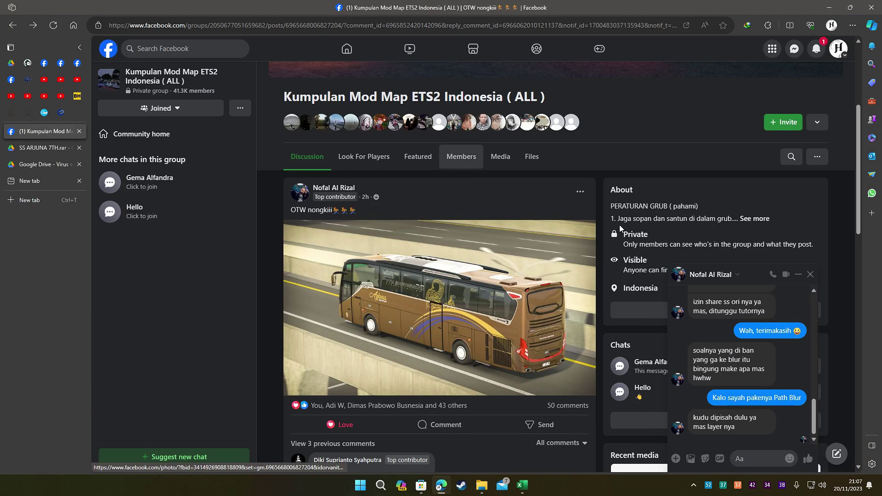
scroll(773, 367, up, 3)
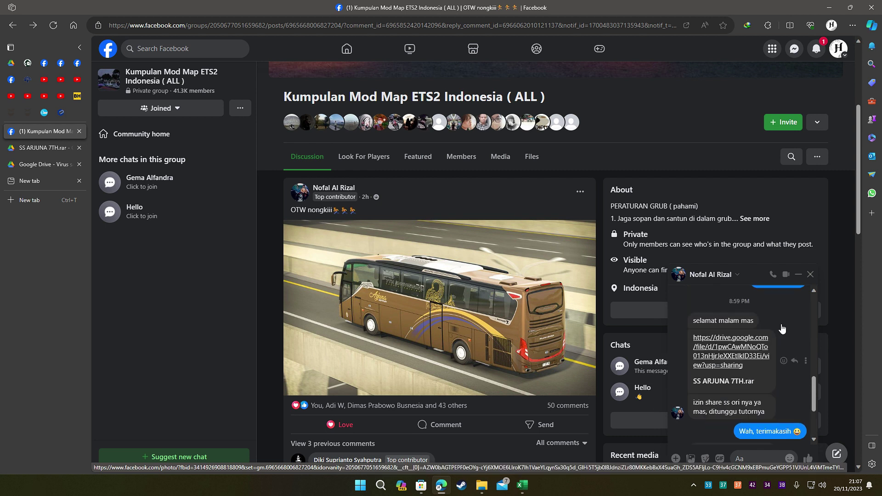
scroll(732, 360, down, 3)
scroll(592, 210, down, 4)
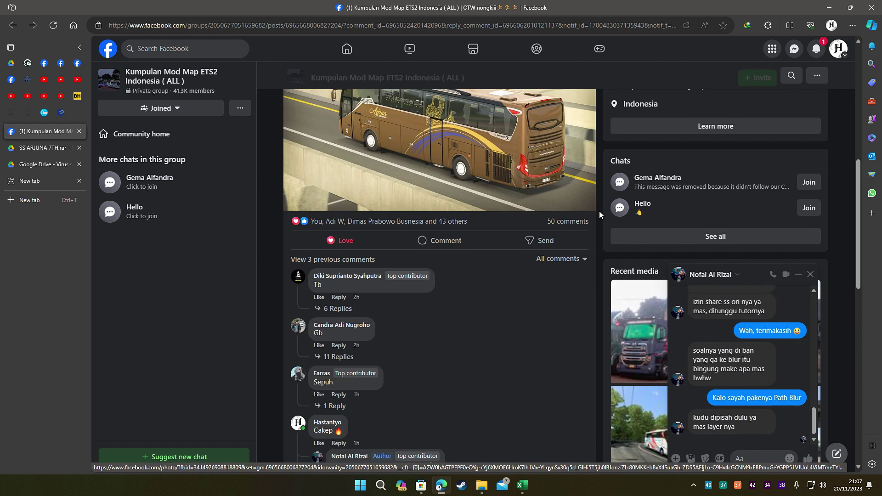
scroll(599, 210, up, 2)
click(798, 277)
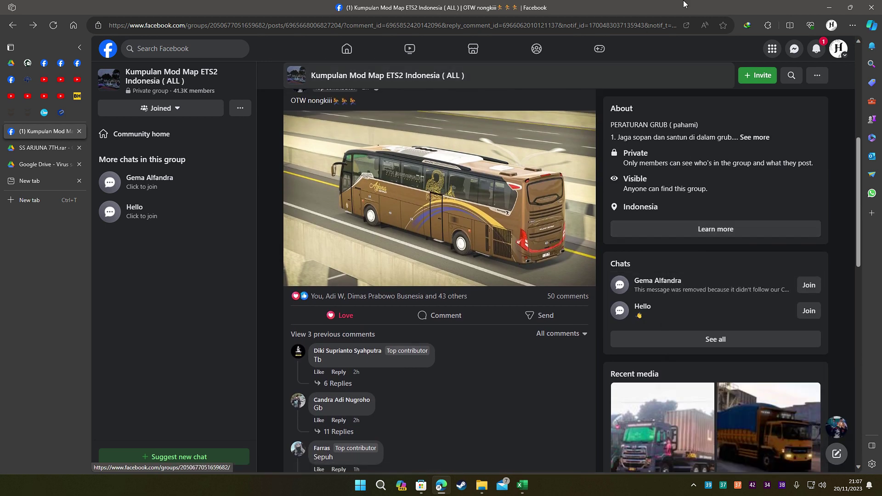
Minimize the browser and the Excel workbook, and bring the File Explorer window back up on the desktop.
click(829, 7)
click(736, 65)
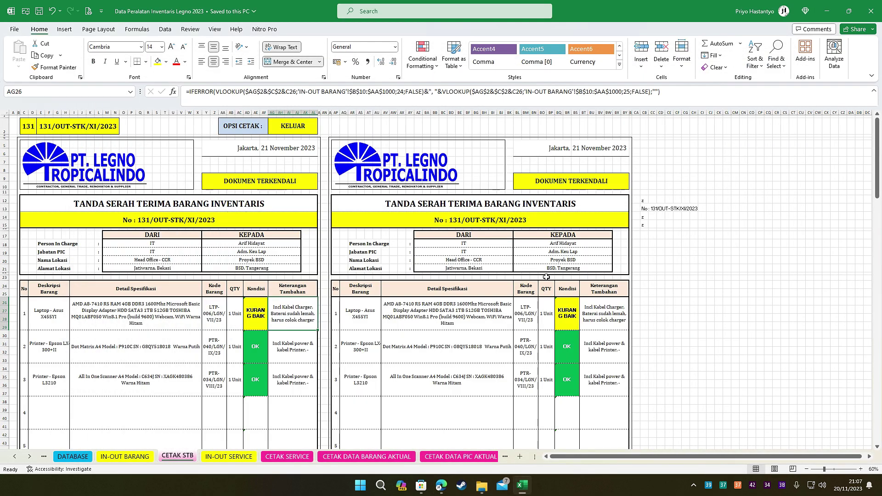
click(827, 13)
right_click(416, 140)
click(482, 486)
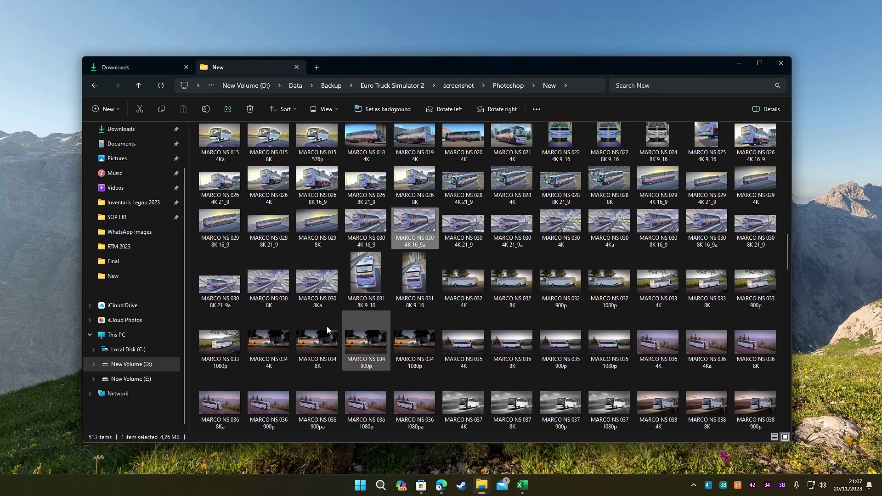
Open eut2_hq_655a1d77.png from Downloads, examine the bus's wheels up close, and close the image.
click(145, 65)
double_click(219, 162)
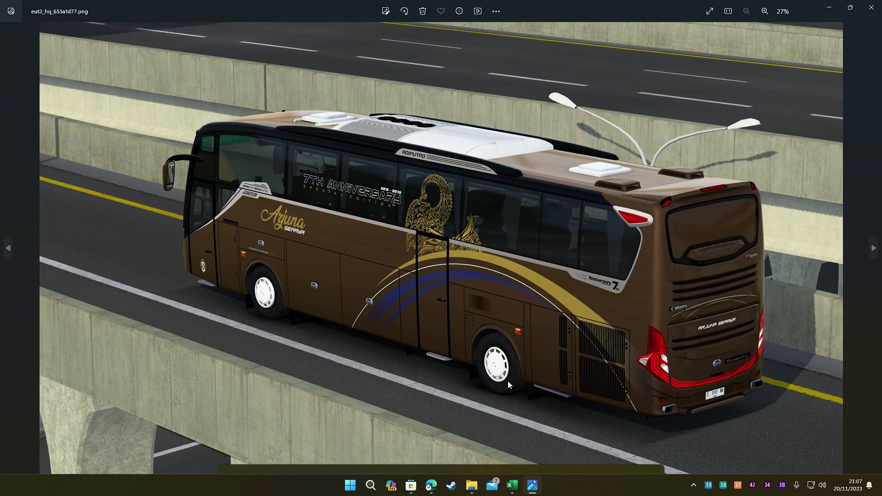
scroll(511, 374, up, 3)
scroll(514, 376, down, 2)
scroll(518, 377, up, 6)
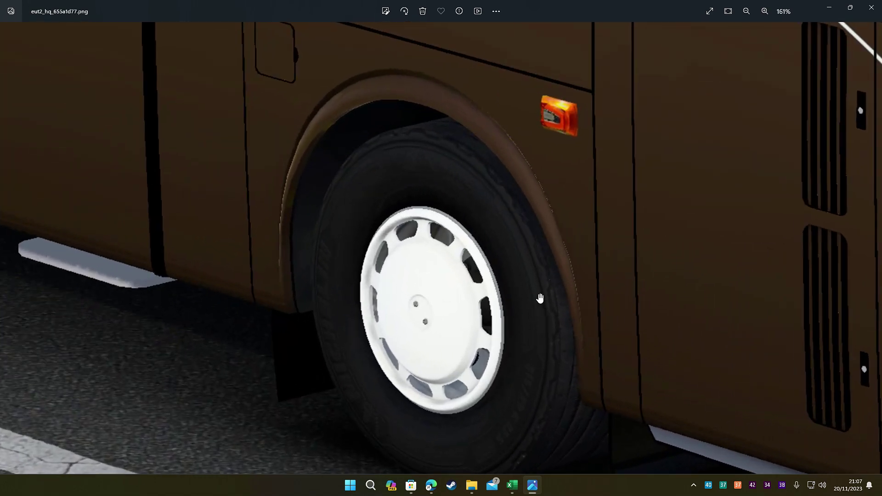
drag(540, 298, 526, 194)
drag(409, 155, 451, 187)
drag(62, 171, 565, 318)
drag(136, 154, 678, 343)
drag(386, 245, 92, 156)
drag(480, 204, 133, 94)
drag(759, 305, 261, 157)
drag(577, 315, 507, 267)
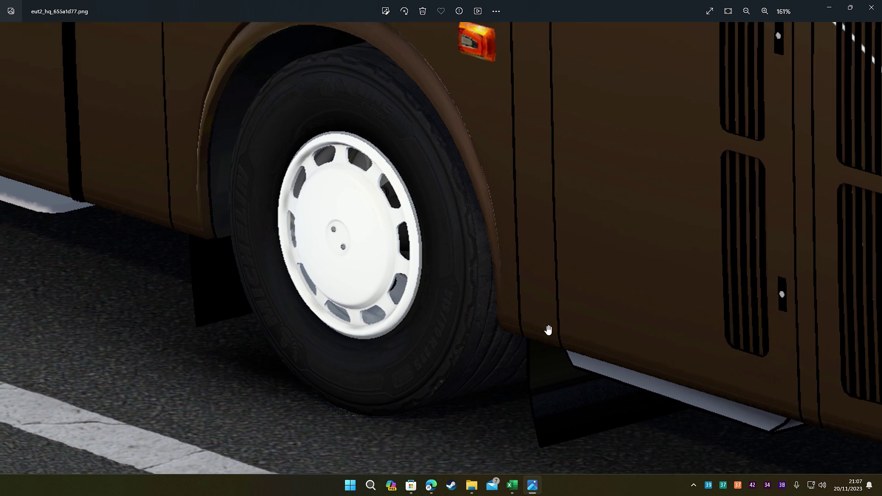
click(870, 11)
Launch Photoshop and open eut2_hq_655a1d77.png from File Explorer in it.
click(382, 485)
click(360, 485)
scroll(464, 266, down, 1)
click(432, 230)
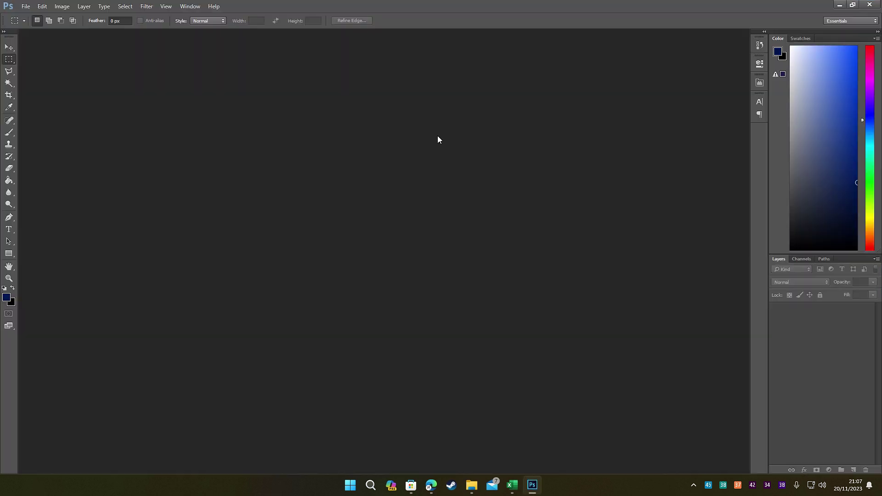
click(147, 6)
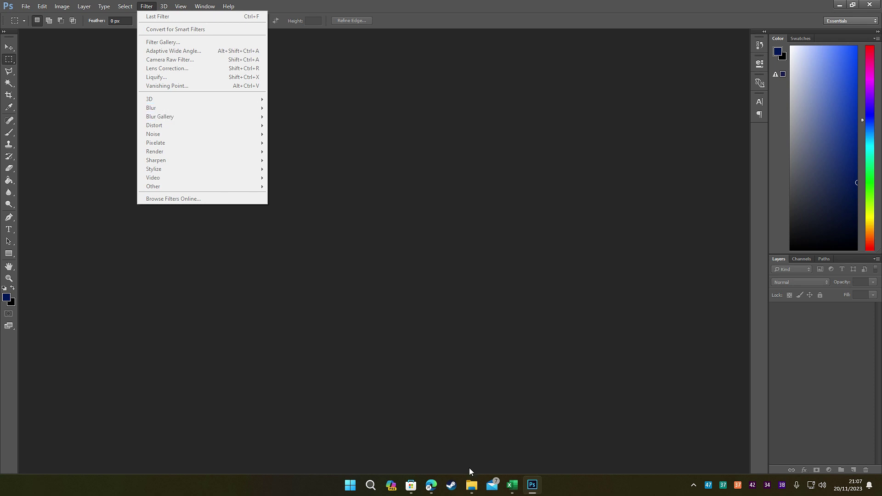
click(471, 485)
drag(260, 243, 392, 44)
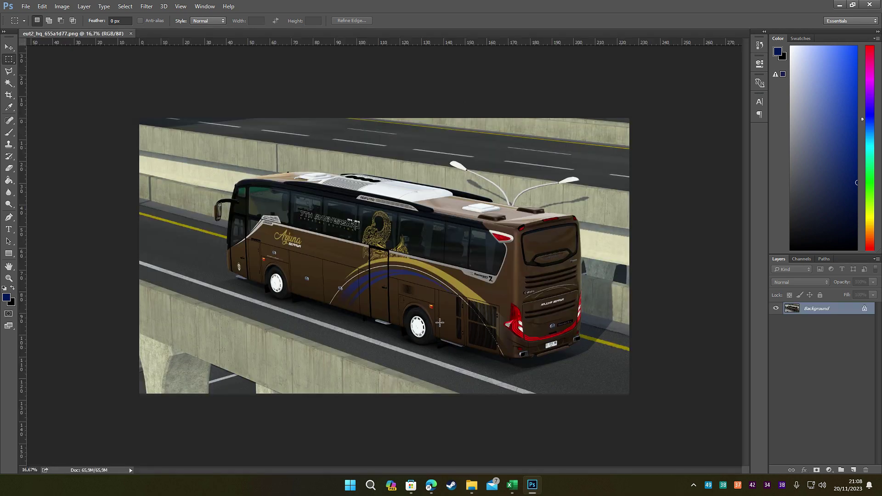
Convert the Background into a layer named Original, duplicate it, and rename the copy Edit.
double_click(835, 310)
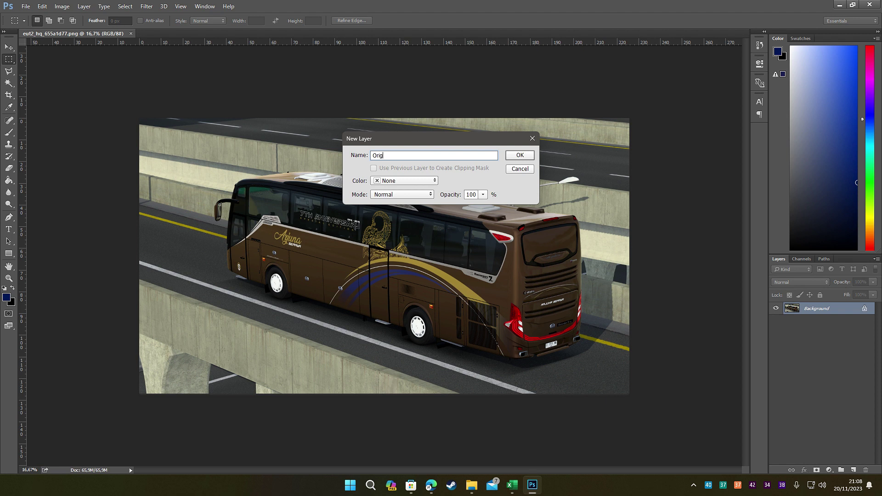
text(Original)
key(Return)
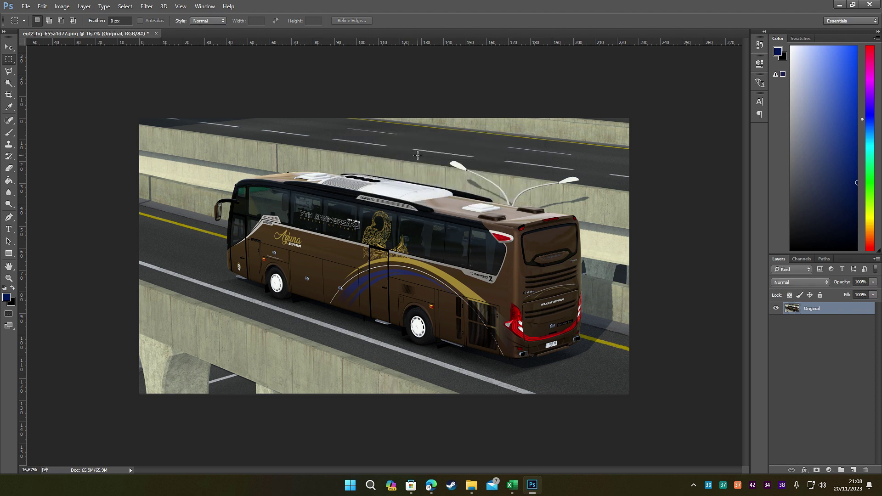
key(ctrl+j)
double_click(812, 313)
text(Edit)
key(Return)
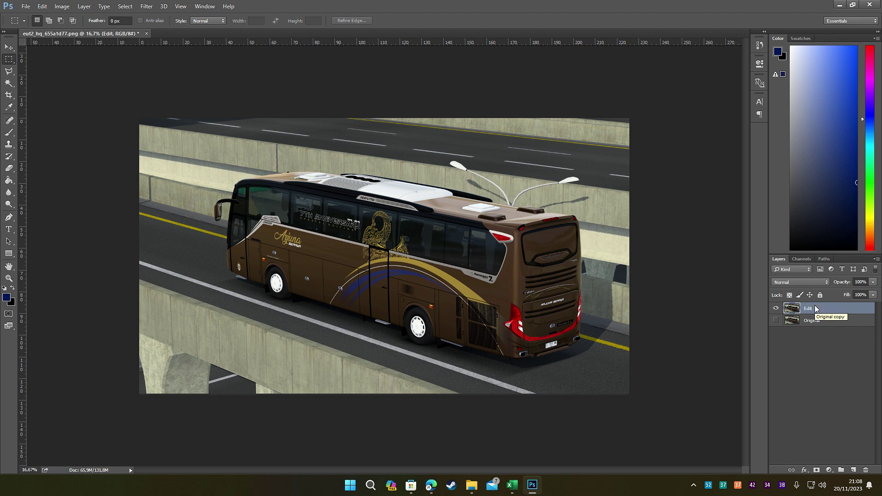
scroll(426, 339, up, 4)
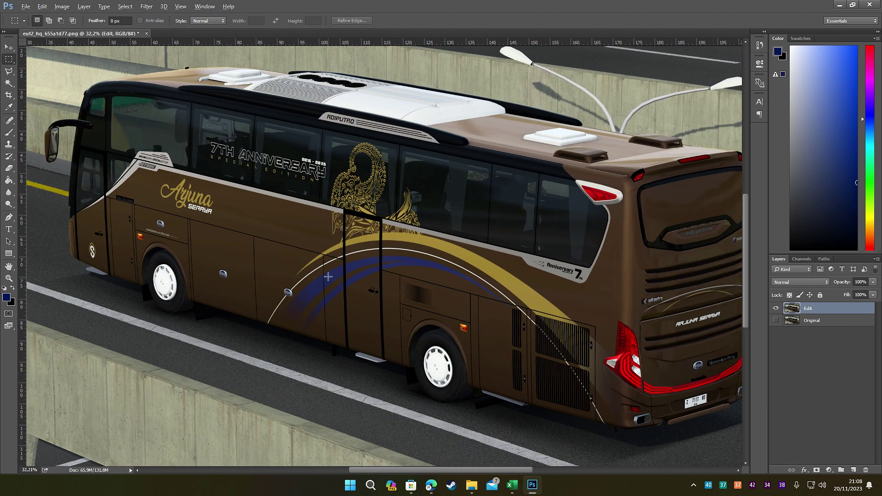
click(61, 7)
mouse_move(75, 31)
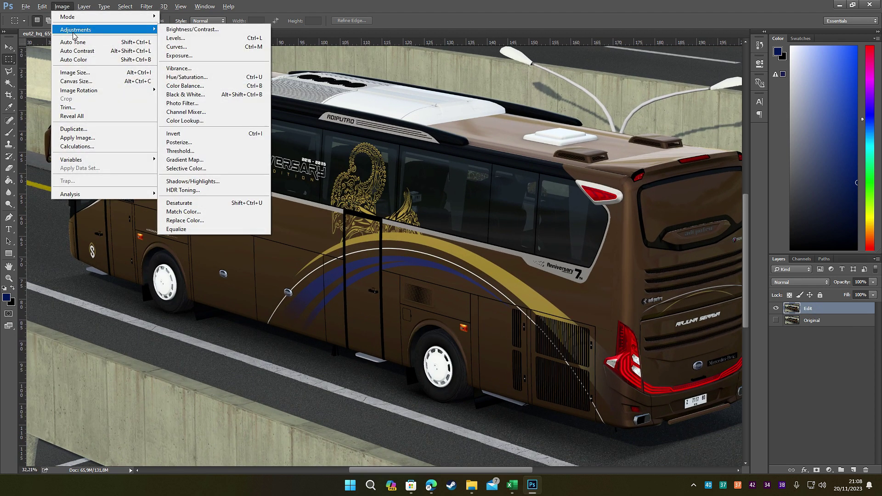
click(174, 29)
key(Escape)
Brighten the Edit layer with a Levels adjustment, setting the midtone input level to about 1.5.
click(61, 7)
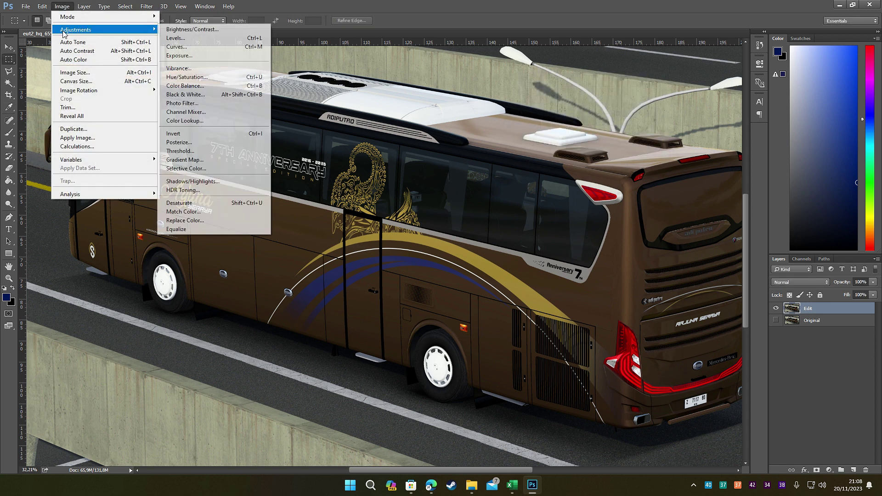
click(176, 38)
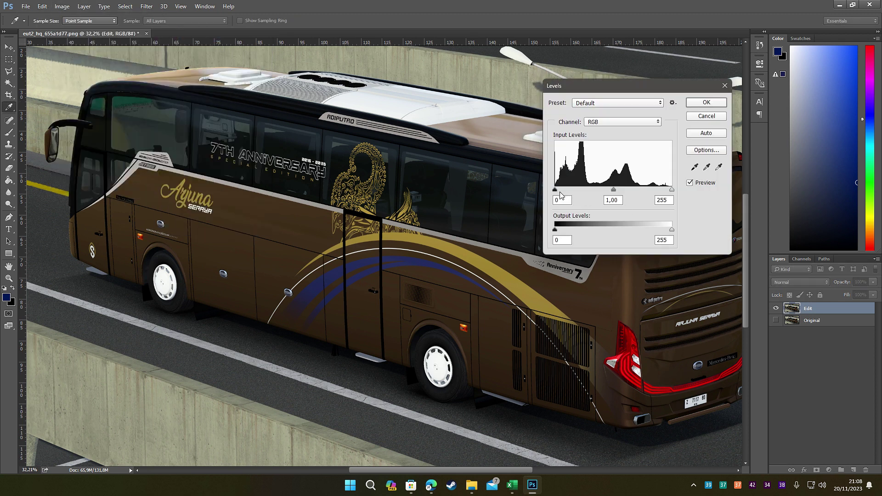
drag(556, 231, 550, 188)
drag(672, 192, 797, 195)
drag(613, 190, 597, 191)
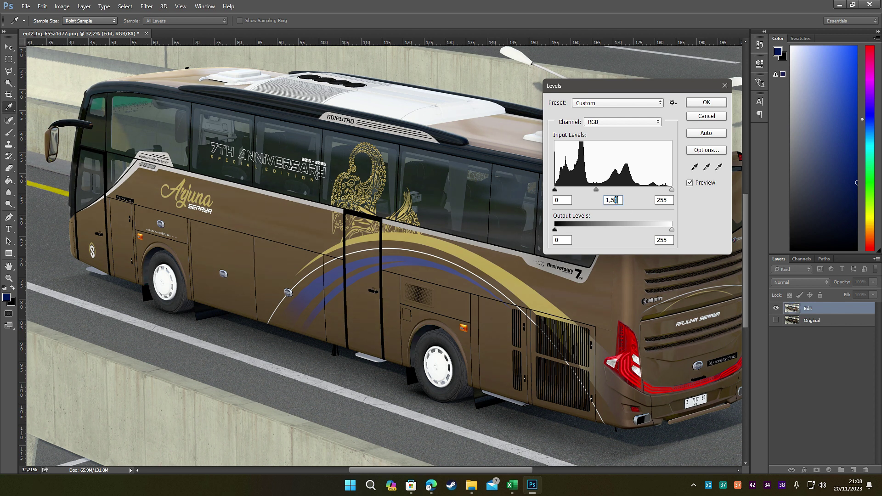
key(Return)
key(m)
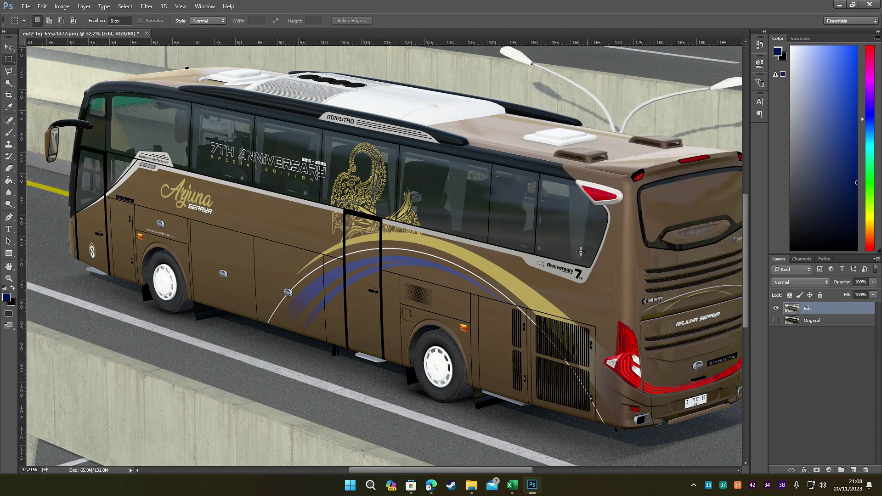
Show the Original layer and toggle the Edit layer's visibility to compare the two versions around the rear wheel.
scroll(477, 386, up, 3)
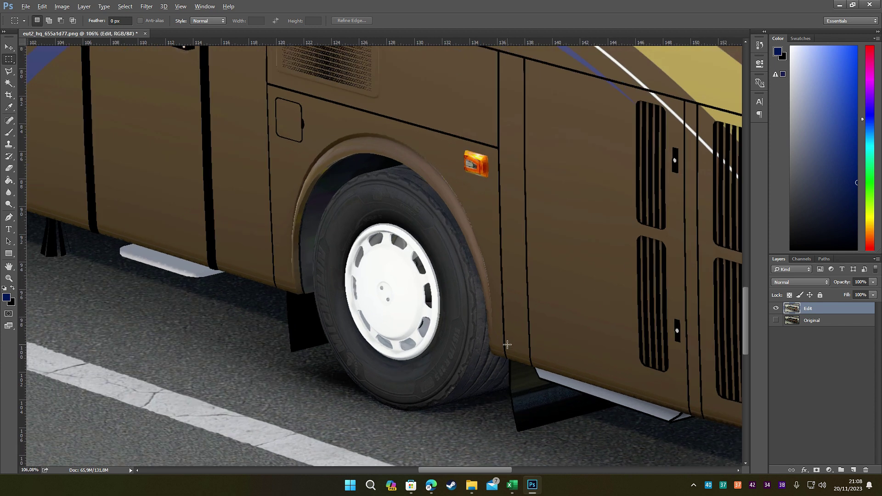
click(776, 320)
click(776, 308)
click(776, 309)
scroll(522, 374, up, 3)
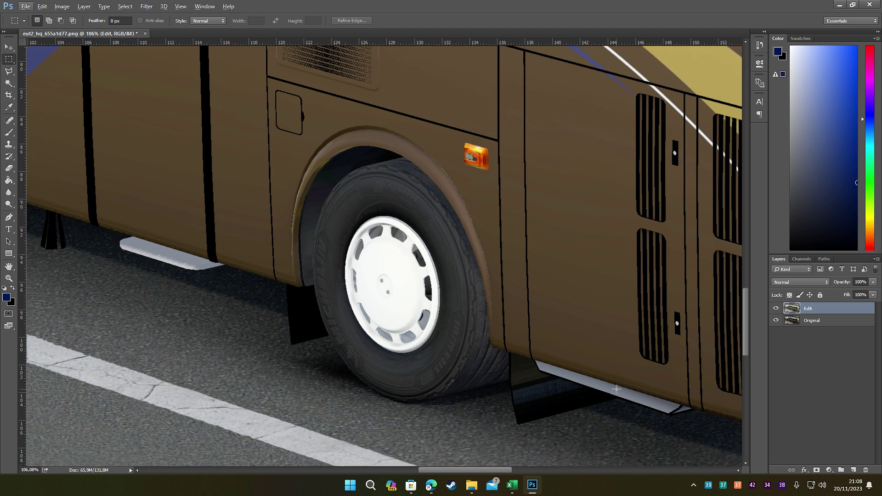
scroll(525, 406, up, 1)
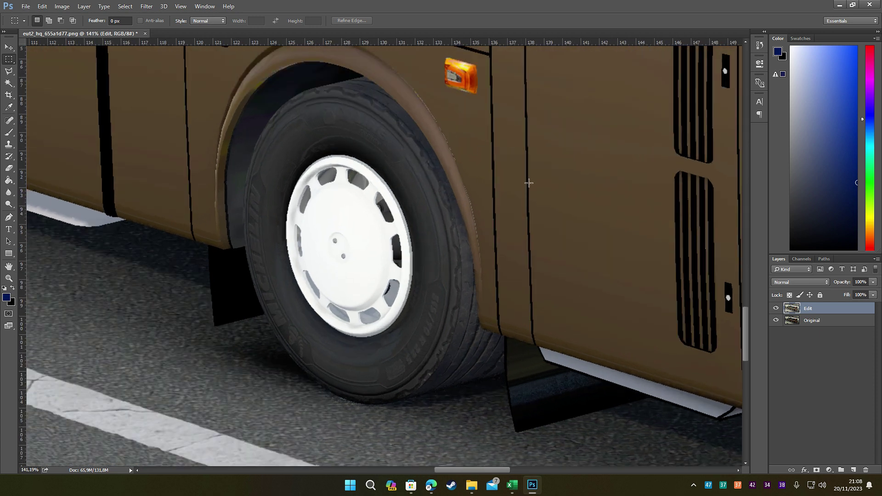
Draw an elliptical marquee selection around the rear tyre with the selection style set to Normal.
right_click(12, 61)
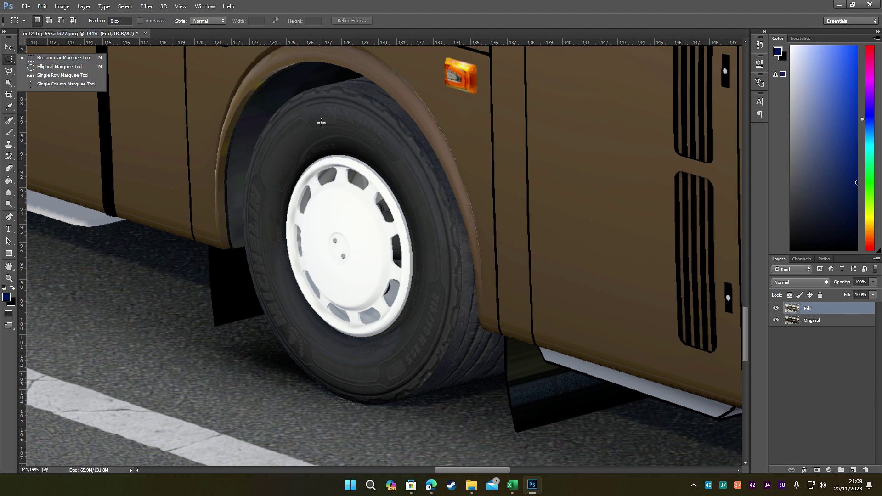
click(49, 68)
click(9, 72)
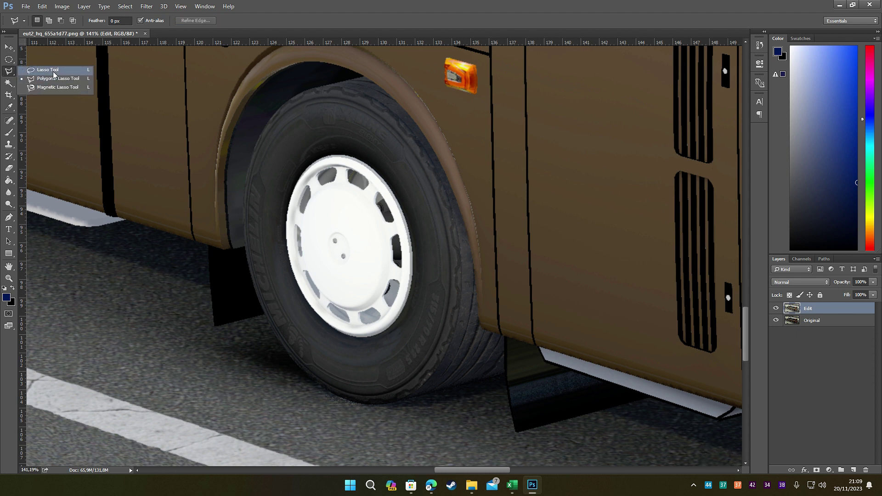
click(9, 59)
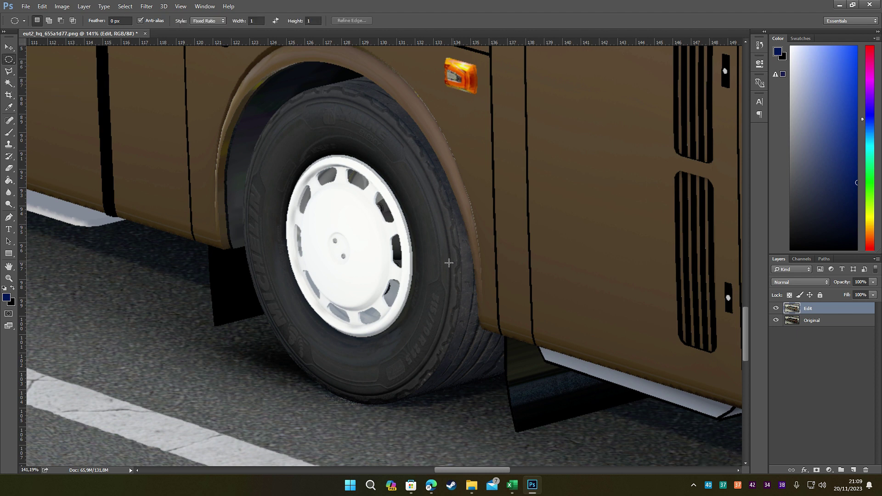
drag(237, 81, 483, 328)
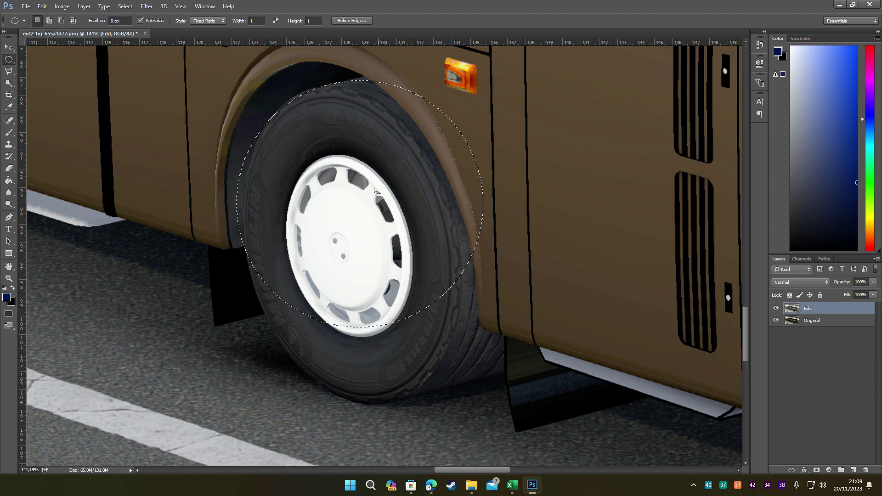
click(221, 21)
click(205, 29)
drag(249, 93, 486, 410)
Transform the elliptical selection to 92.35% width and 100.82% height to fit the rear tyre's outline.
right_click(352, 222)
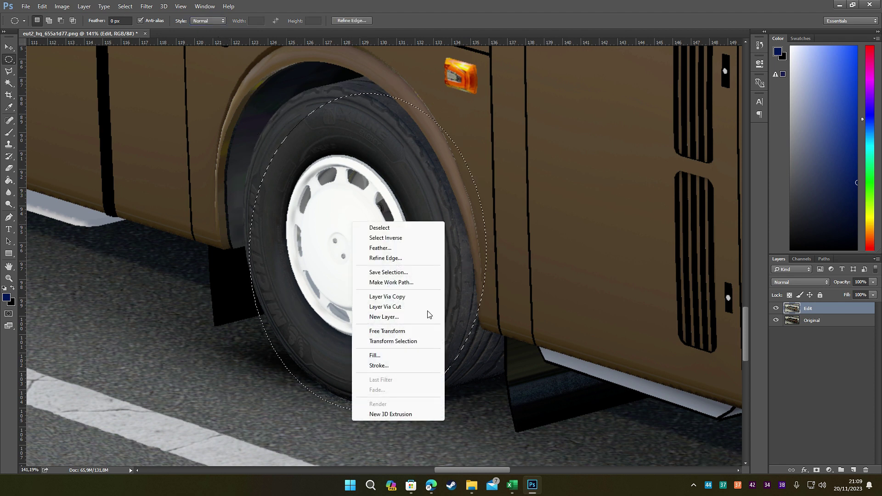
click(393, 342)
drag(486, 252, 461, 239)
drag(249, 253, 242, 253)
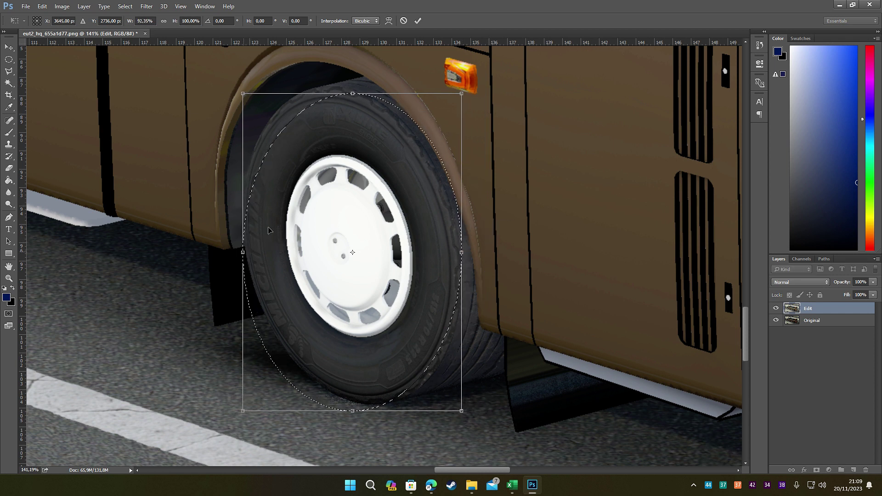
drag(352, 93, 353, 83)
drag(352, 410, 356, 404)
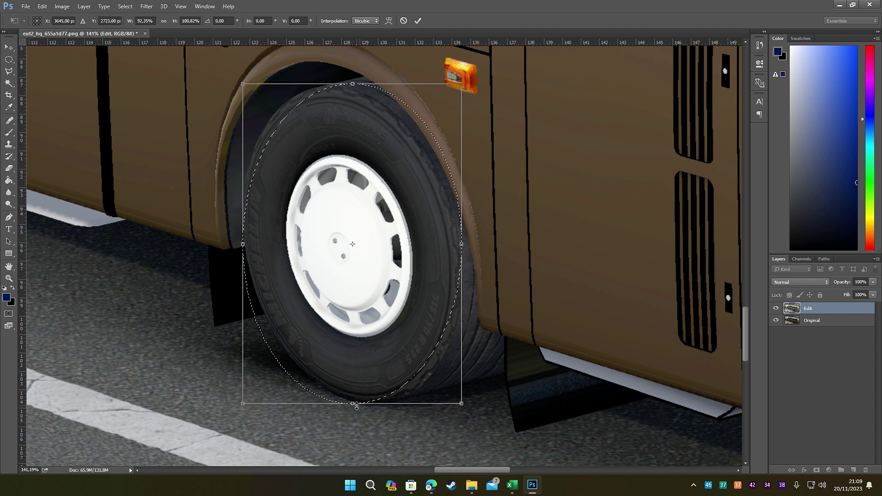
Rotate the selection to -14.48° along the rear tyre's tilt, resize it to 89.63% by 102.08%, and apply the transformation.
drag(482, 103, 464, 89)
drag(250, 266, 253, 269)
drag(495, 120, 492, 130)
drag(389, 403, 390, 406)
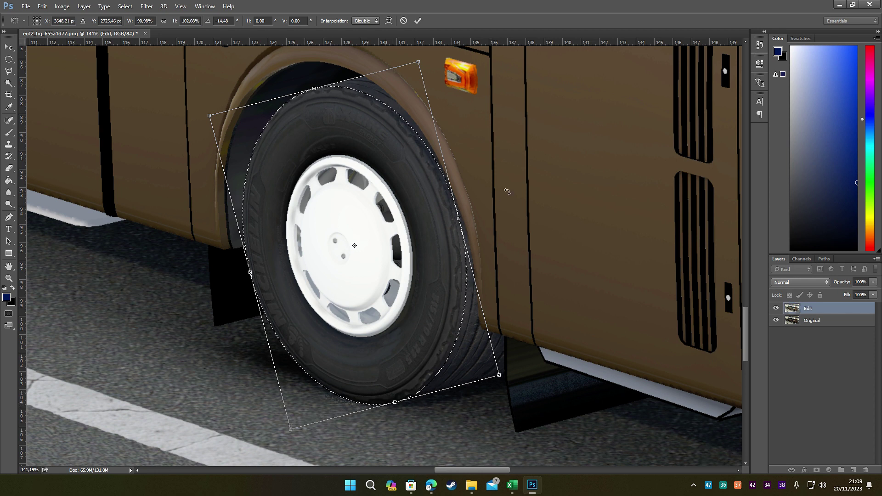
drag(459, 218, 455, 219)
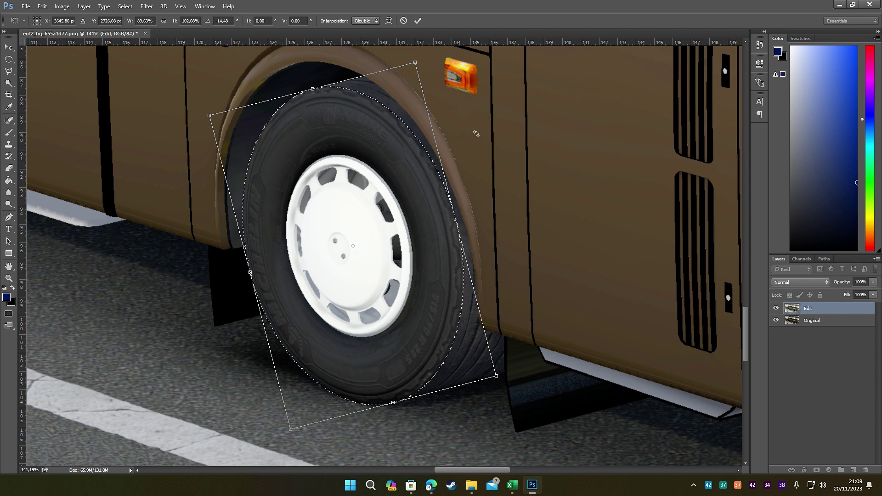
click(418, 21)
Add the rear tyre's tread to the selection with the Polygonal Lasso, tracing along the wheel arch and mud flap to the tyre's base.
scroll(384, 132, up, 2)
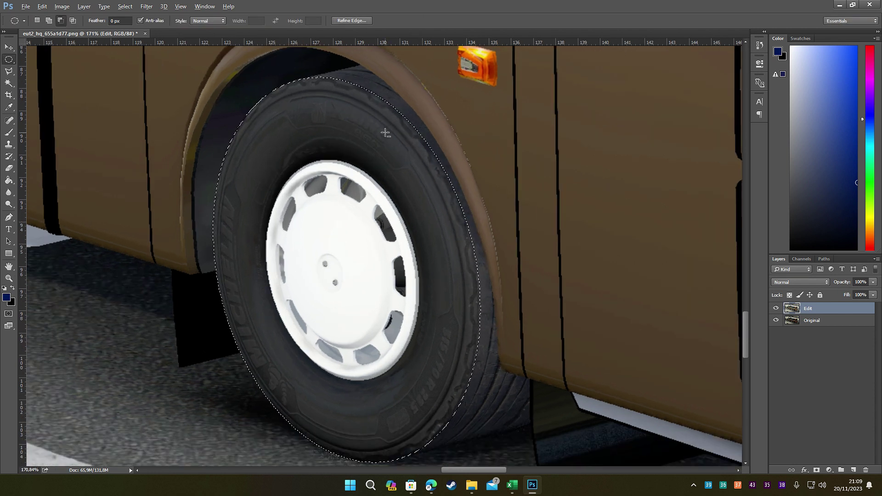
scroll(385, 132, down, 1)
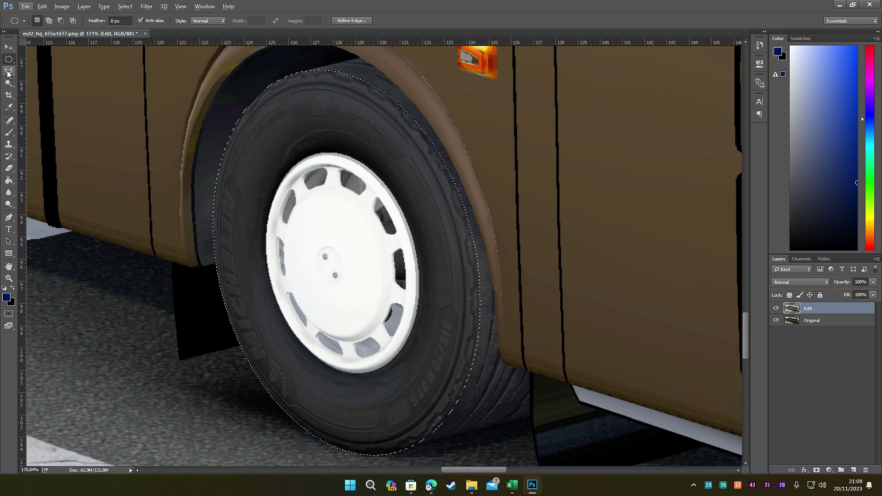
drag(8, 73, 44, 80)
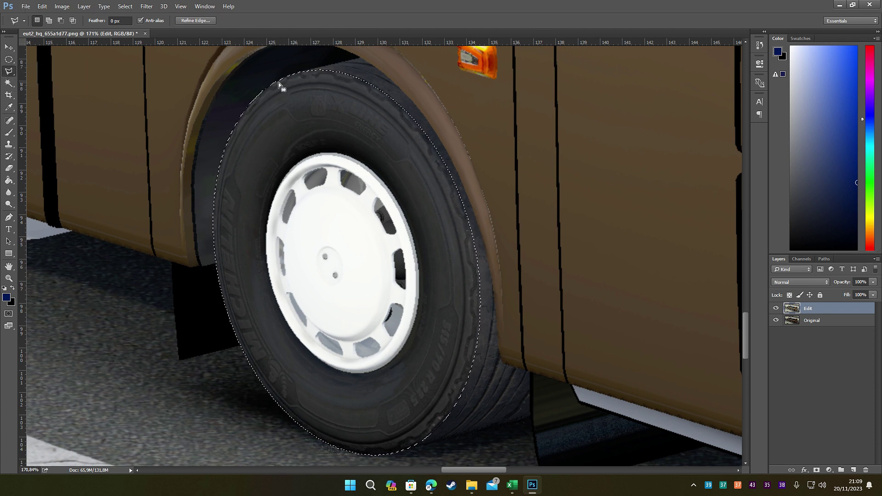
key(shift)
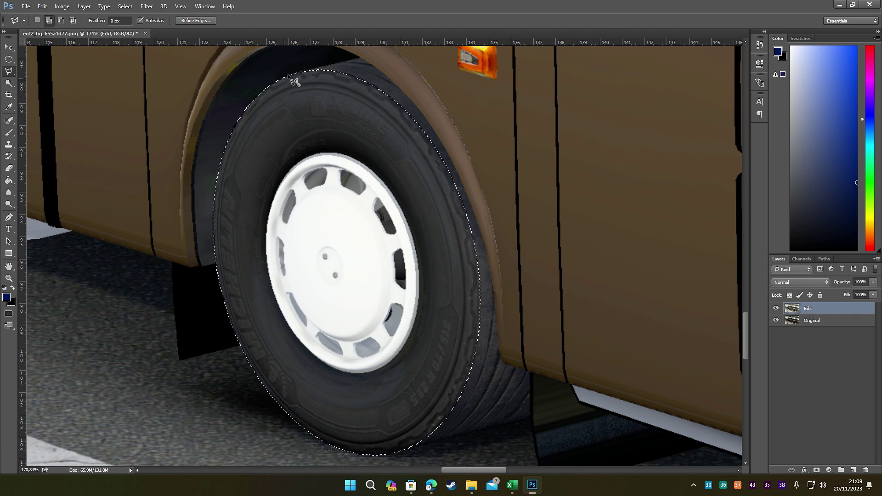
click(298, 72)
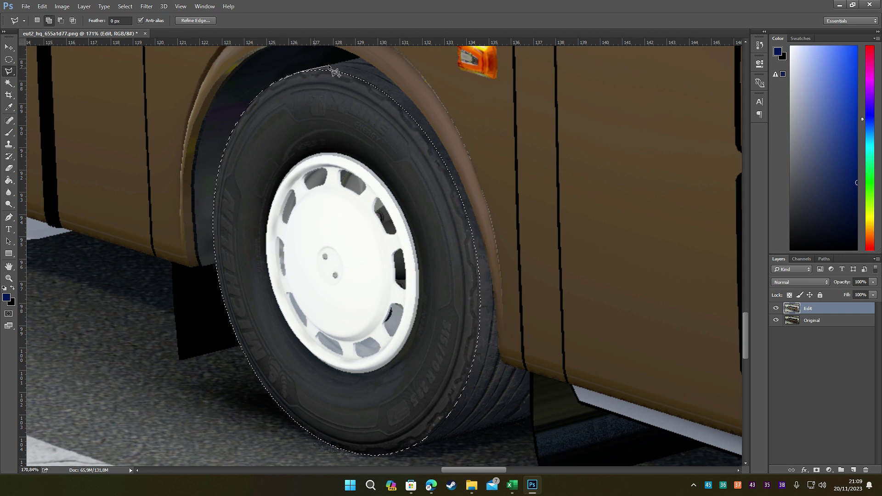
click(361, 57)
click(466, 191)
click(478, 221)
click(498, 323)
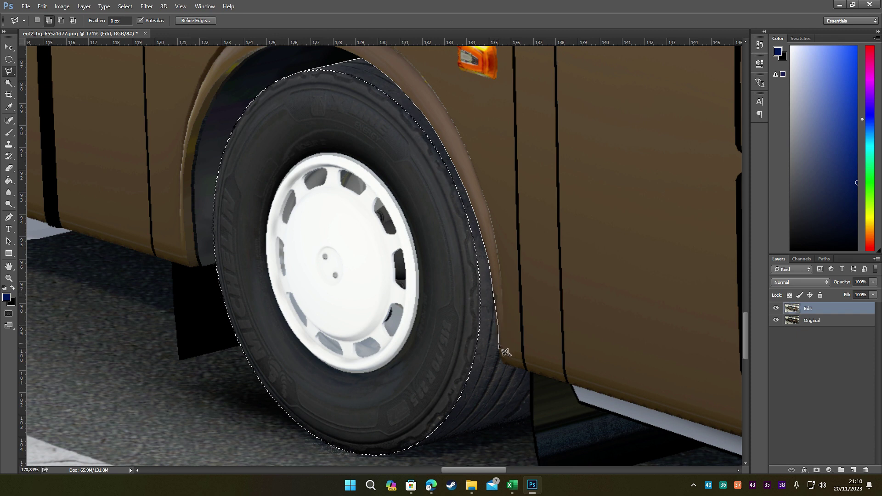
click(501, 357)
click(504, 362)
click(530, 373)
click(531, 418)
click(380, 456)
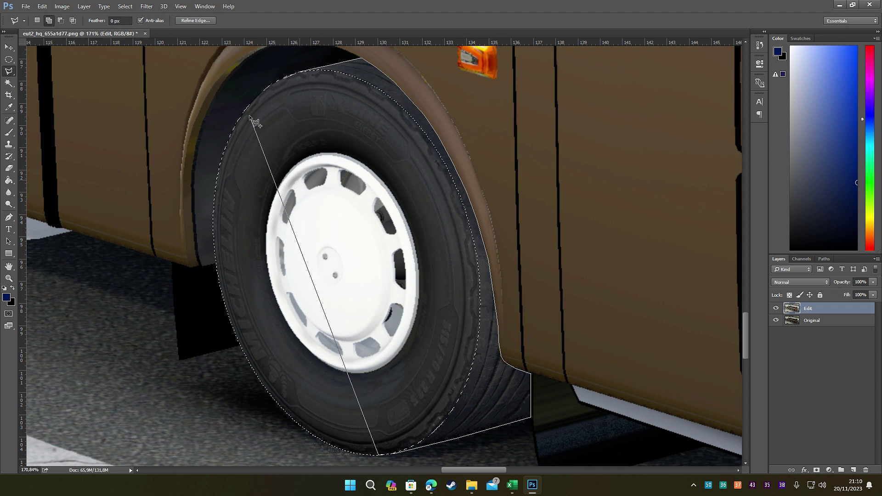
click(288, 75)
scroll(357, 183, down, 5)
scroll(357, 185, up, 4)
click(9, 59)
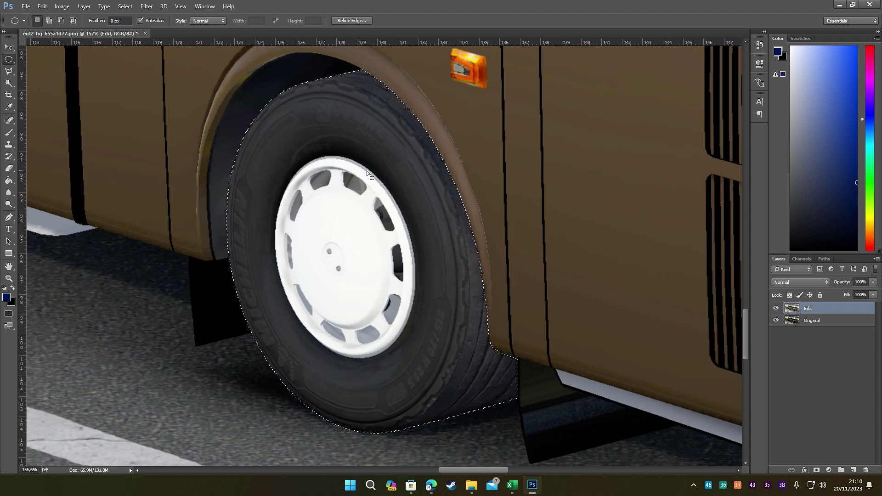
Copy the selected rear tyre to its own layer and check the cutout with the other layers hidden, then show the Edit layer again.
right_click(367, 170)
click(403, 247)
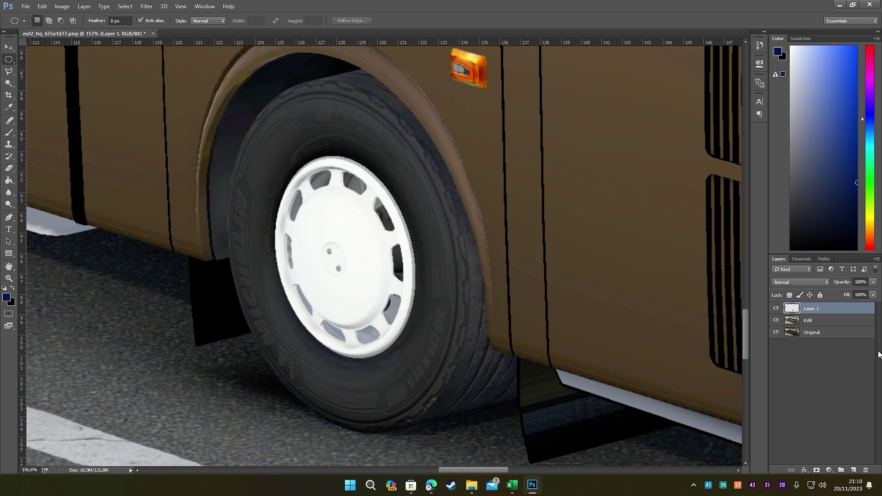
click(776, 320)
click(775, 332)
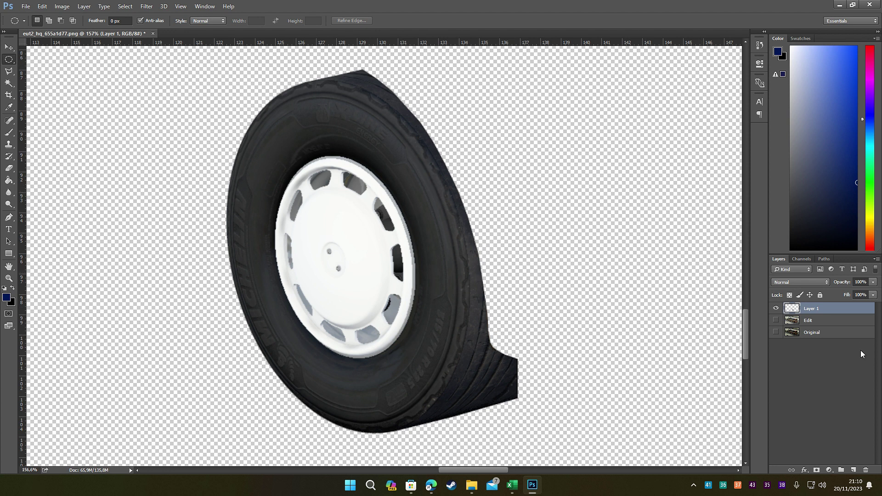
click(776, 321)
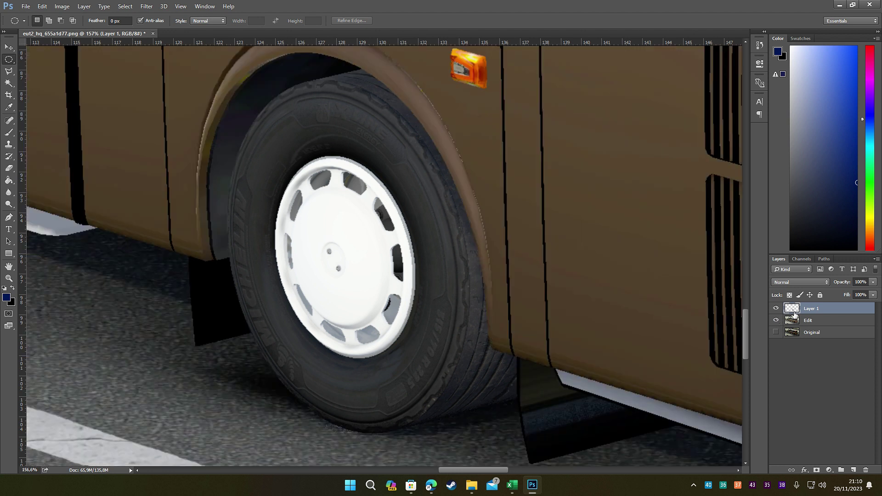
Rename the copied tyre layer to "Edit Ban".
double_click(811, 309)
text(Edit Ban)
key(Return)
Apply Sharpen More to the Edit Ban layer and compare the tyre with and without the sharpening.
click(146, 6)
mouse_move(180, 6)
click(365, 4)
click(146, 6)
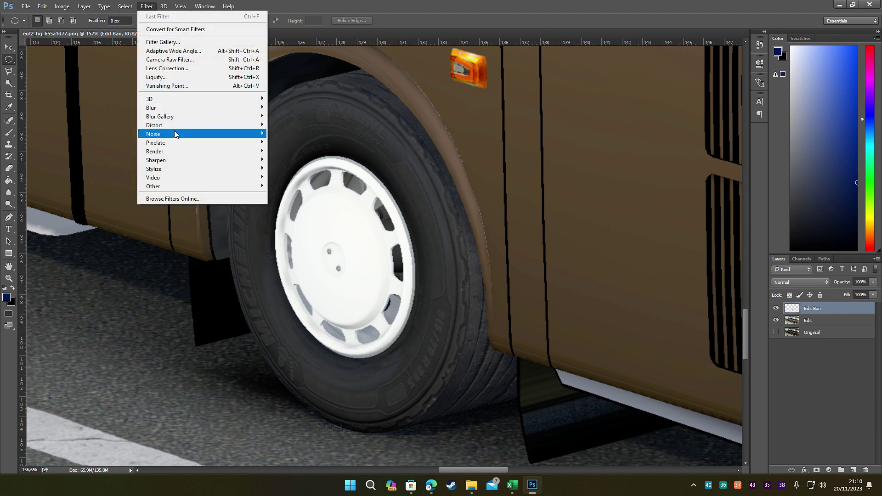
mouse_move(184, 152)
click(294, 183)
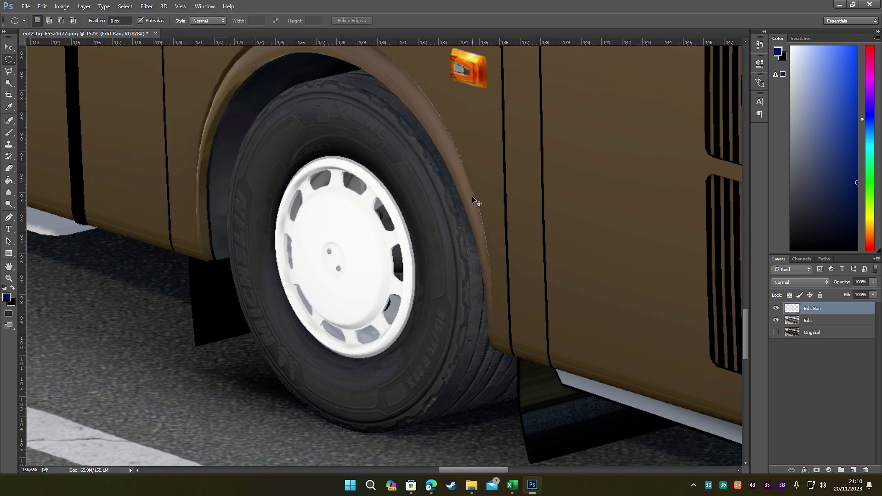
key(ctrl+z)
key(ctrl+z)
key(ctrl+z)
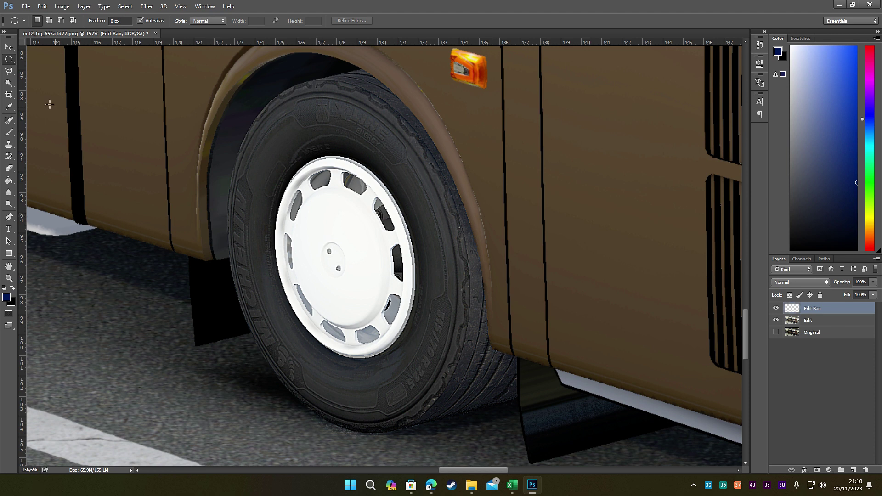
Start a Path Blur on the Edit Ban layer and draw a nearly horizontal blur path across the wheel rim.
click(147, 6)
mouse_move(228, 118)
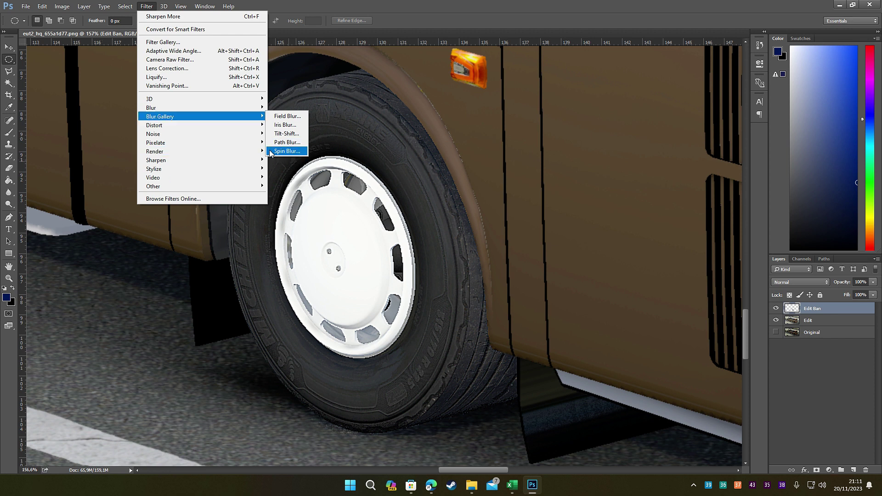
click(290, 143)
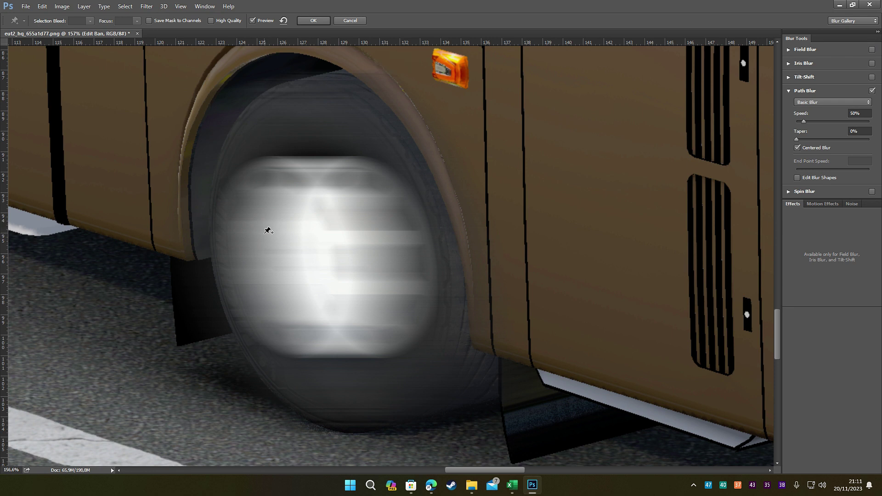
drag(250, 238, 412, 244)
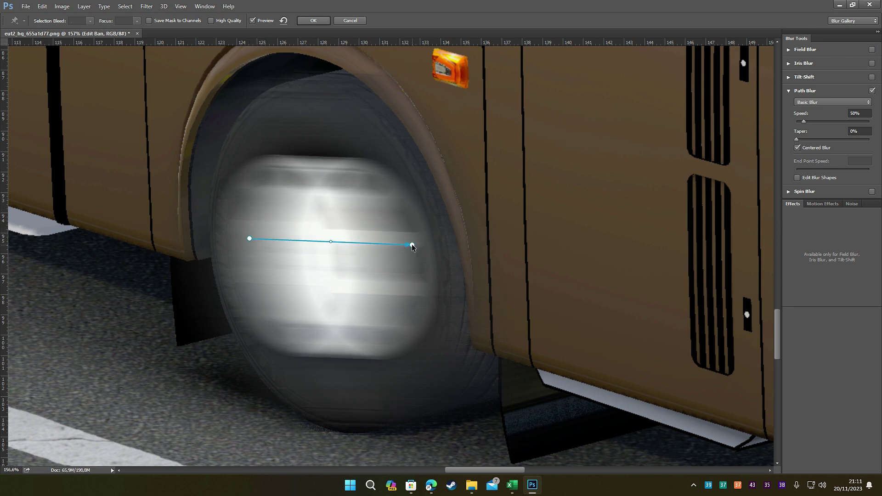
scroll(398, 252, down, 8)
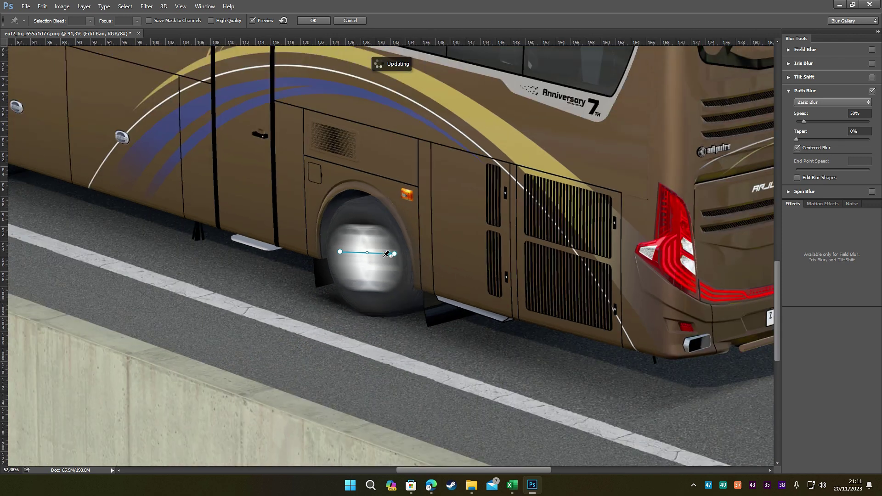
click(383, 132)
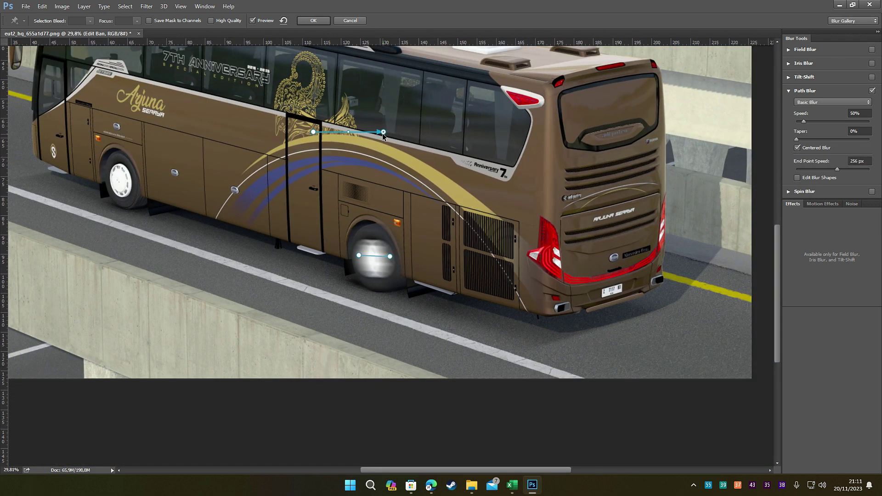
key(Delete)
scroll(391, 261, up, 8)
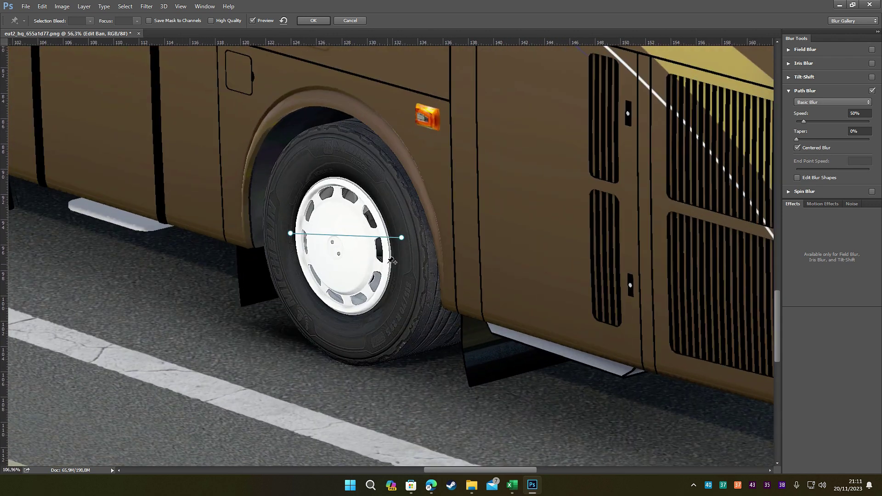
Set the path blur's speed to 0% and extend both ends of the path to the tyre's outer edges.
click(408, 227)
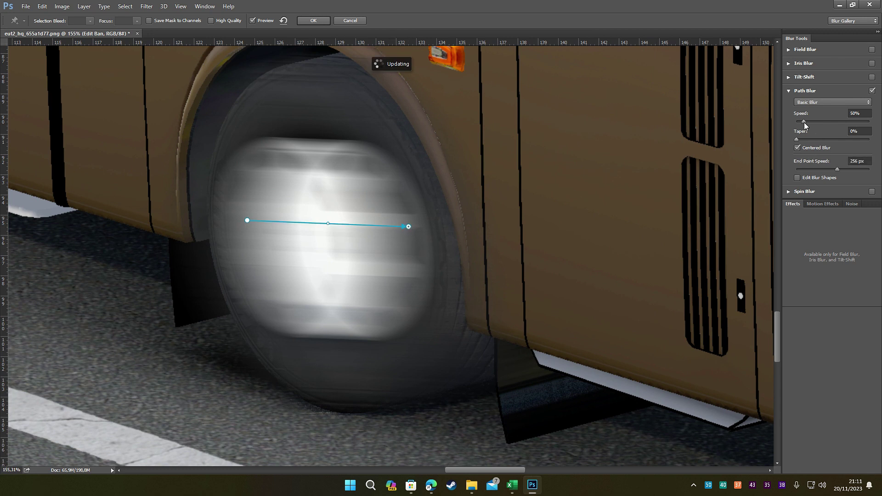
drag(804, 122, 792, 122)
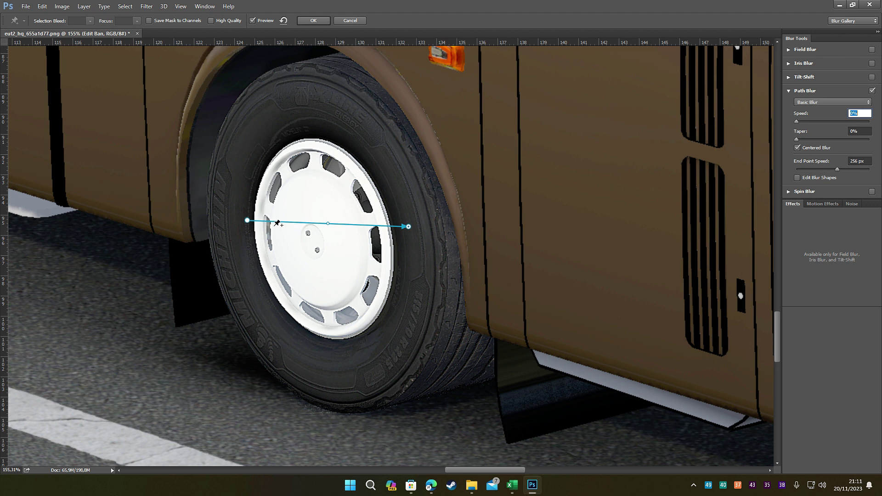
drag(247, 220, 210, 232)
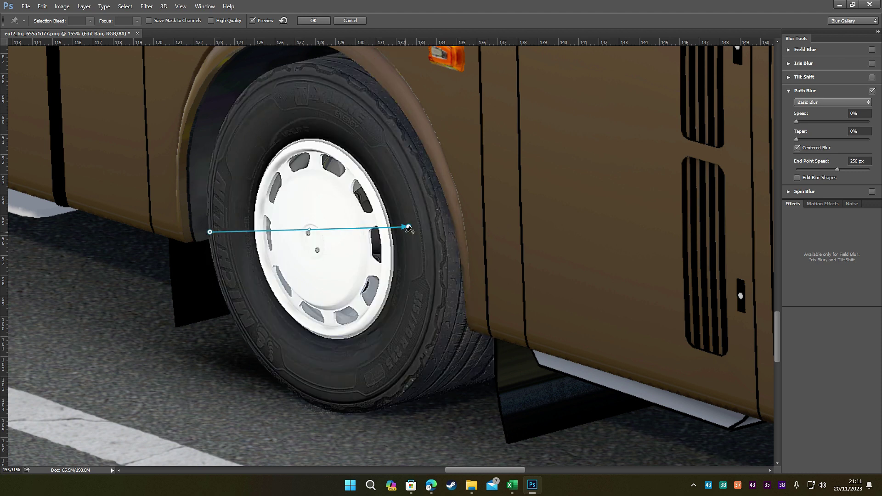
drag(409, 226, 448, 267)
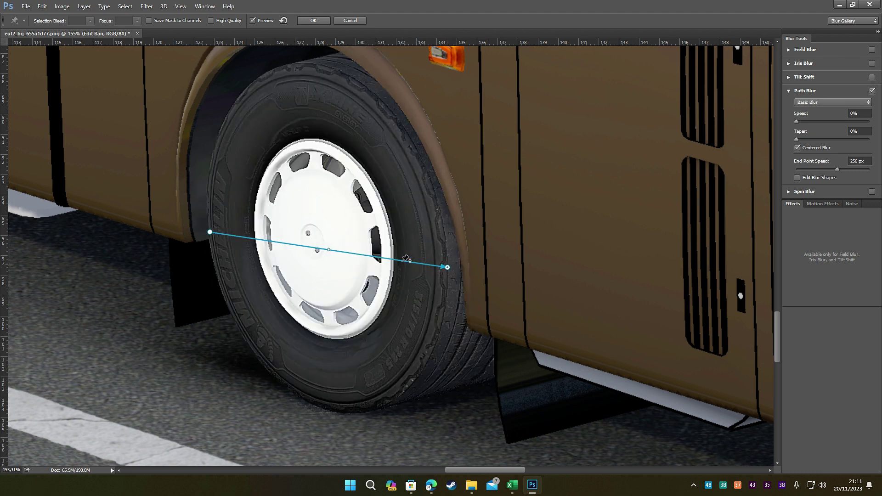
Add two points to the blur path where it crosses the rim's edges and nudge the arrow end slightly upward.
click(254, 239)
click(386, 258)
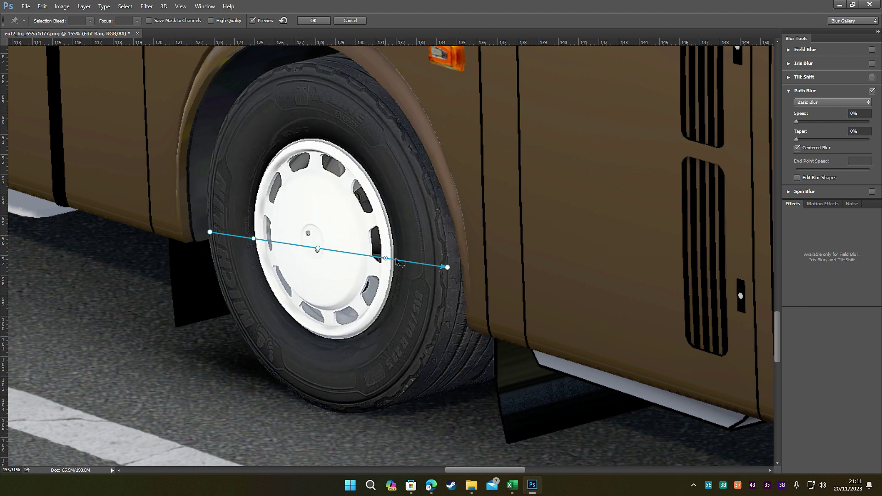
click(448, 265)
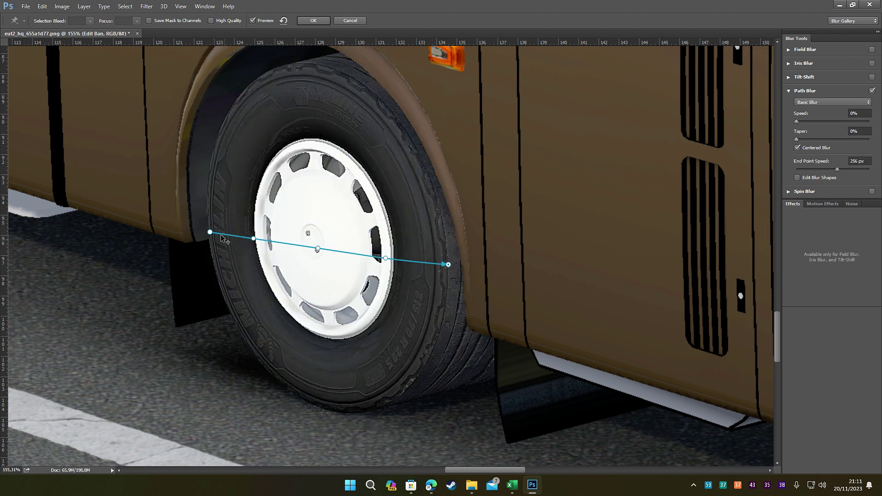
Bend the blur path into a closed loop around the tyre by joining its ends and pulling the other points to the tyre's outline.
drag(209, 234, 448, 264)
drag(253, 239, 307, 66)
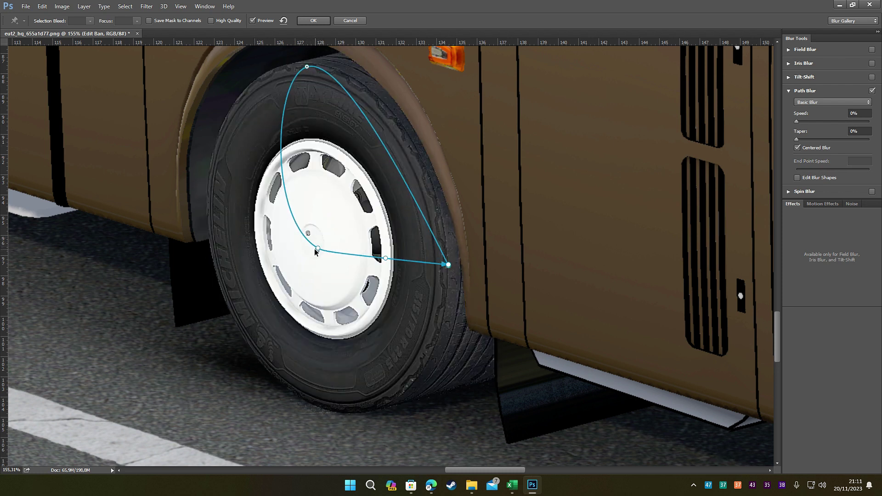
drag(308, 250, 215, 251)
drag(385, 259, 349, 409)
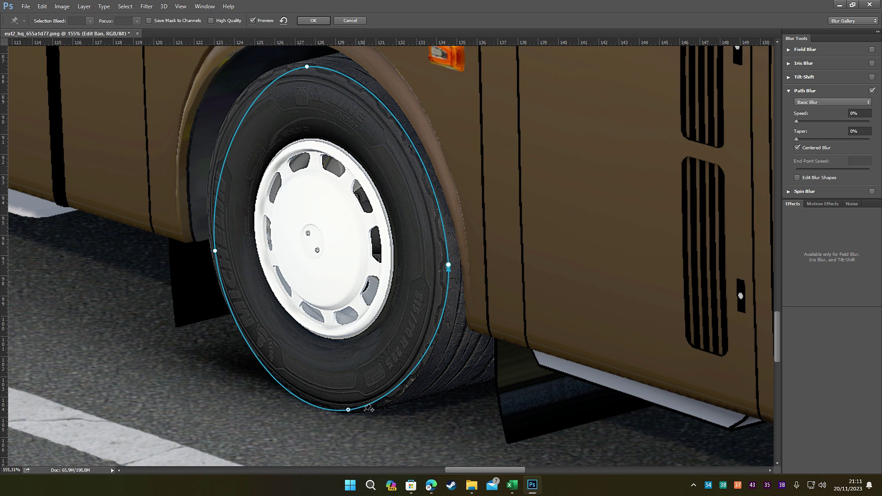
Adjust the blur path's lower, front-side and upper points to follow the tyre's outer edge more closely.
drag(350, 410, 356, 412)
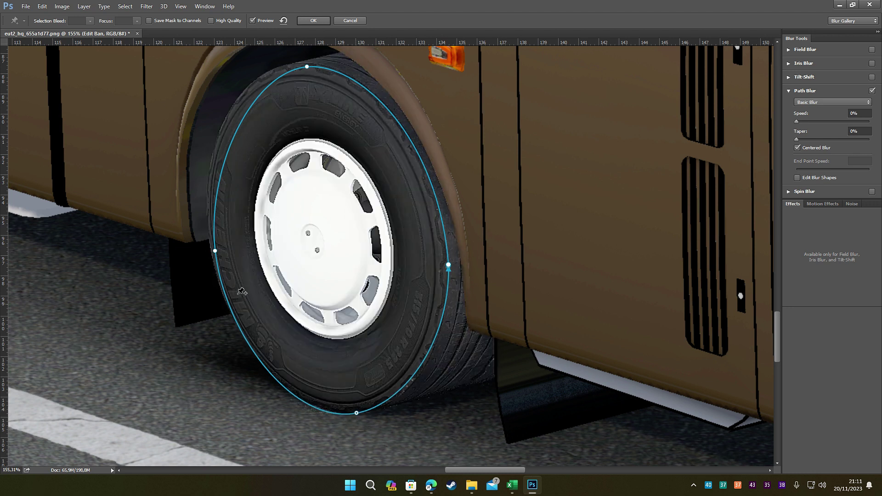
drag(215, 251, 210, 241)
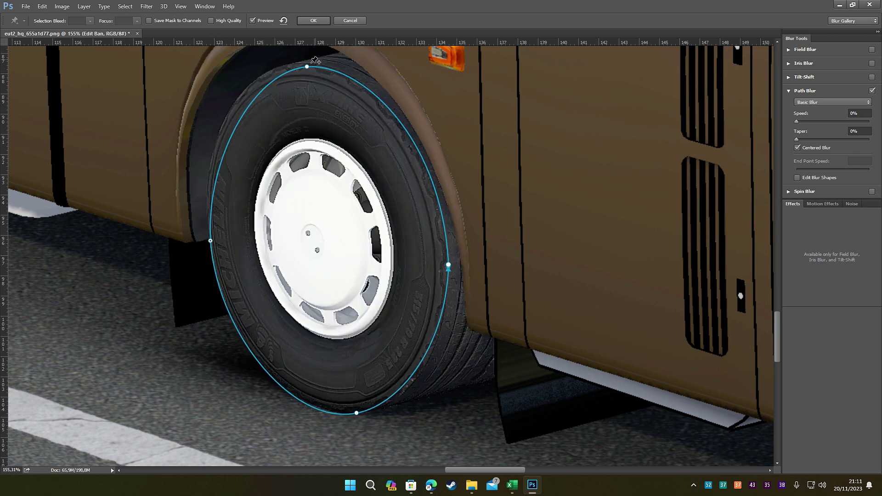
drag(305, 65, 293, 61)
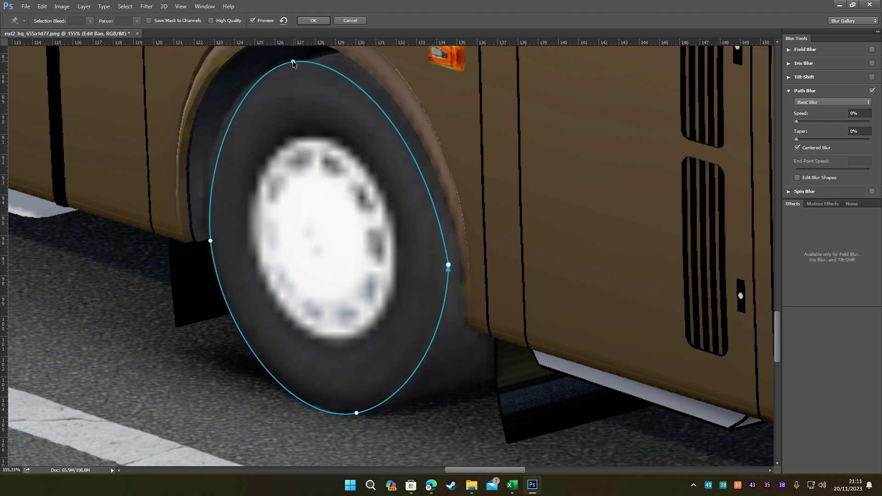
Add an extra point at both the tyre's top and base, and shift the side point upward to refine the blur path's curve.
click(279, 66)
drag(293, 61, 271, 70)
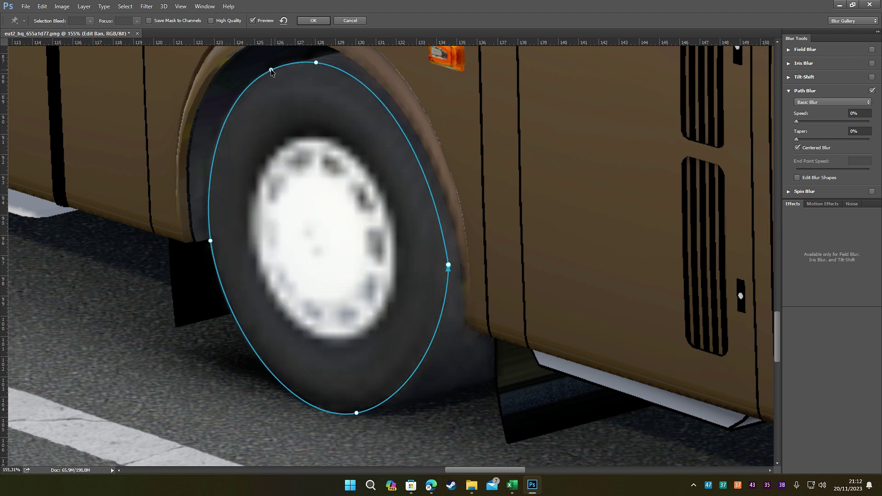
drag(211, 239, 212, 233)
click(208, 228)
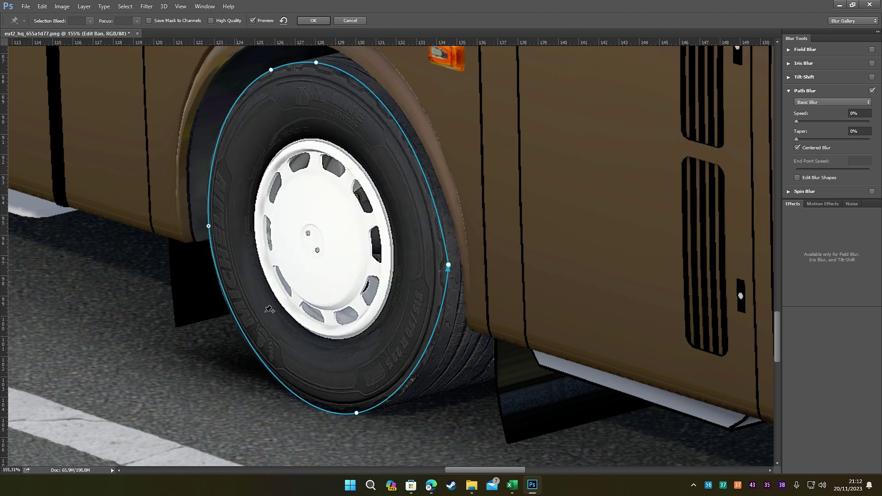
click(343, 414)
mouse_move(356, 413)
mouse_down()
mouse_move(370, 415)
mouse_move(341, 417)
mouse_up()
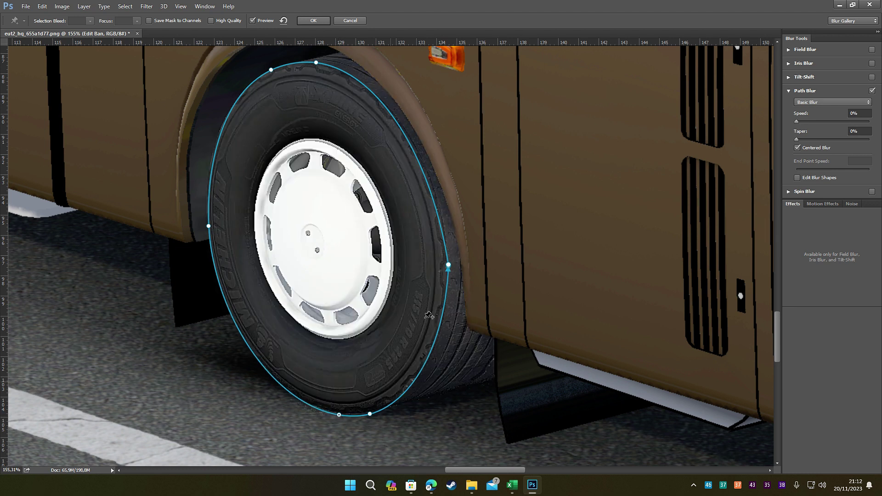
click(434, 195)
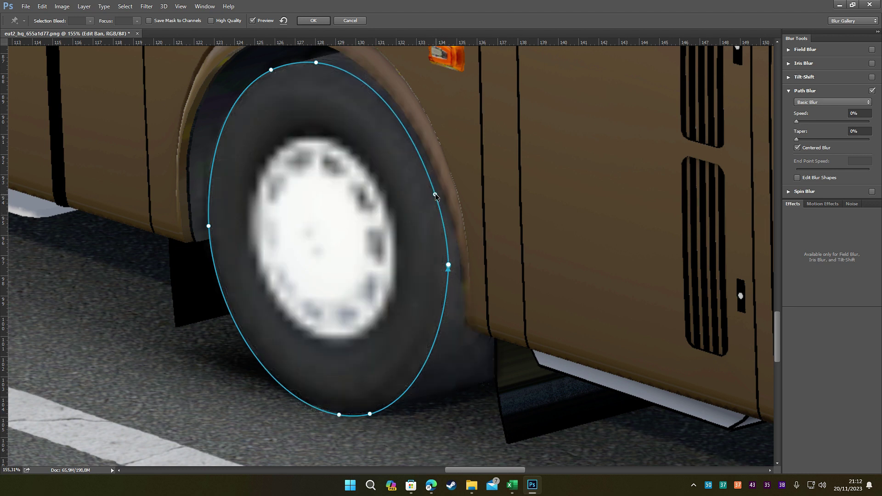
click(449, 265)
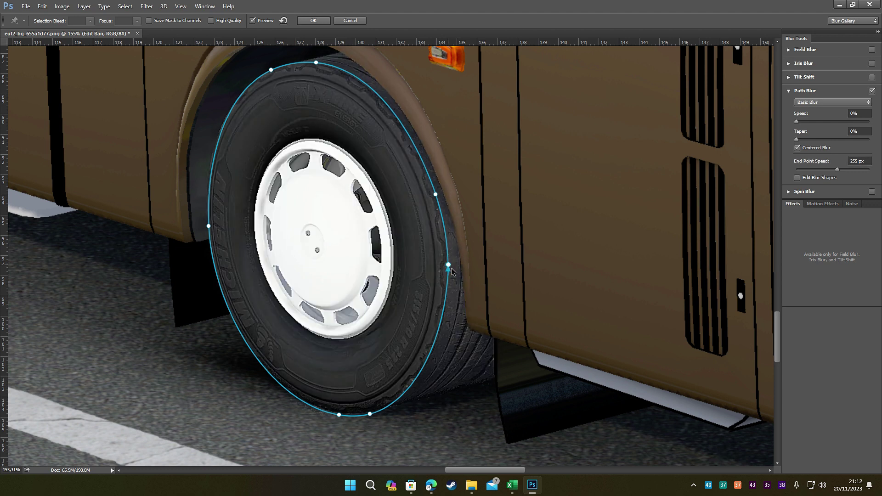
drag(448, 265, 412, 255)
drag(436, 195, 410, 143)
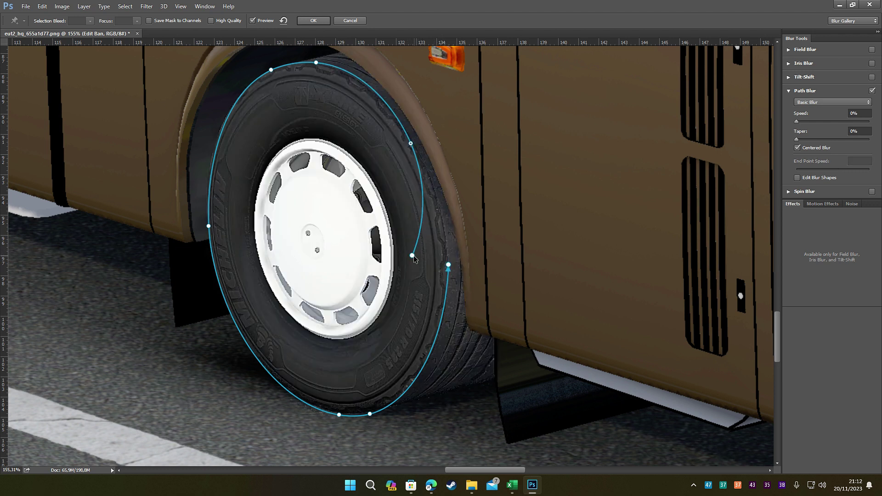
drag(413, 256, 448, 265)
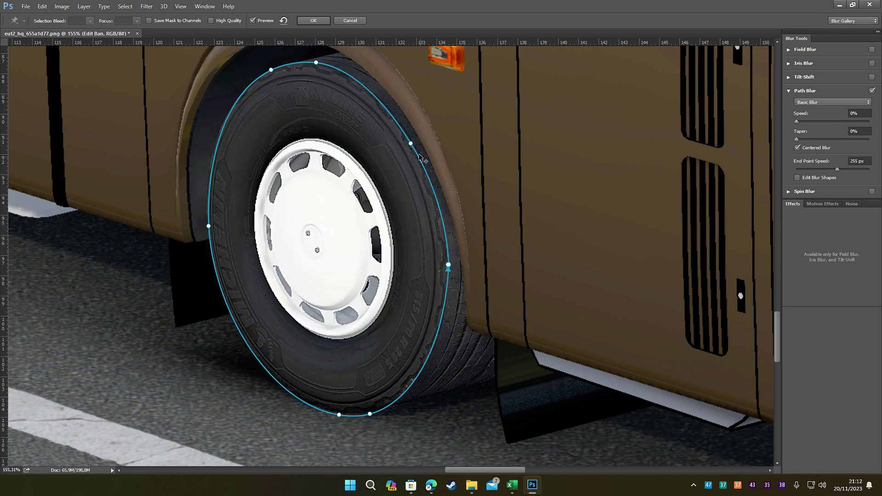
key(Delete)
Fine-tune the blur path's upper, lower and side points against the tyre's outline, and slide its joined ends up along the tread side.
drag(317, 62, 323, 62)
drag(371, 414, 336, 412)
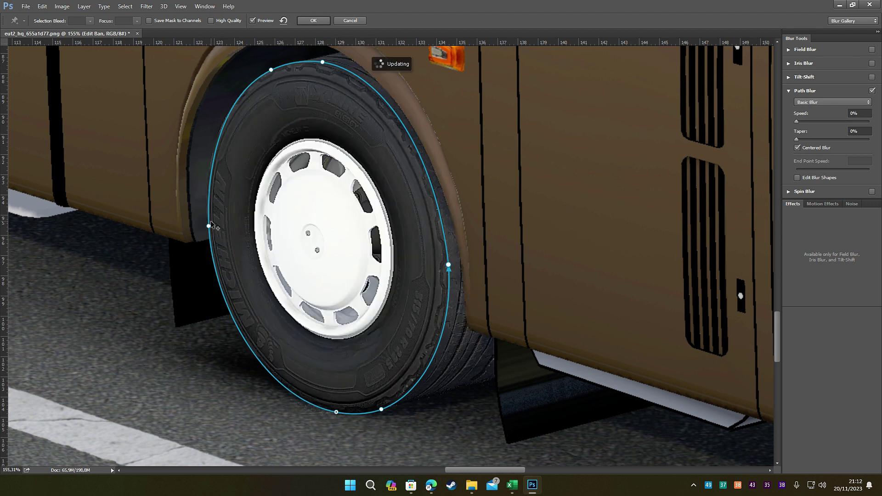
drag(208, 225, 207, 223)
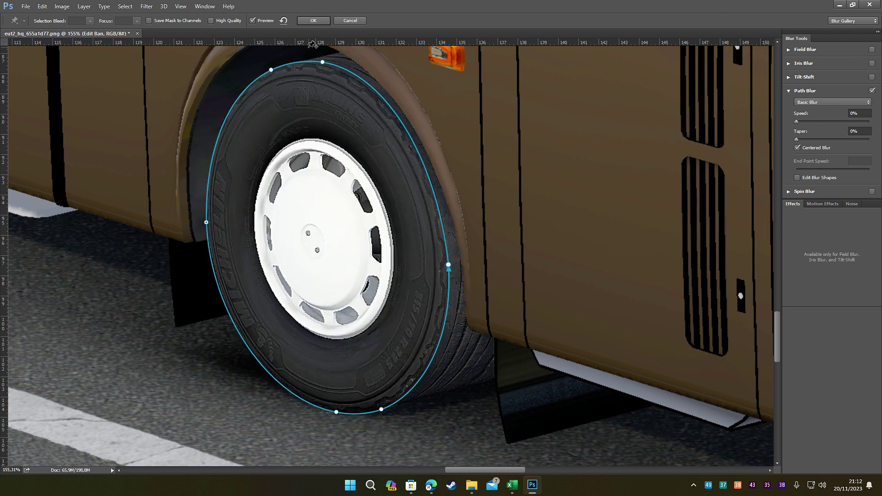
drag(323, 63, 318, 66)
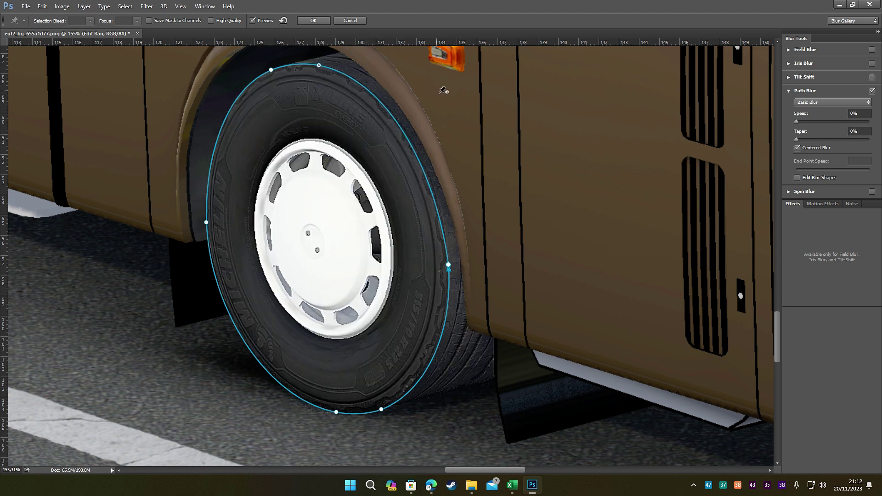
drag(383, 413, 380, 410)
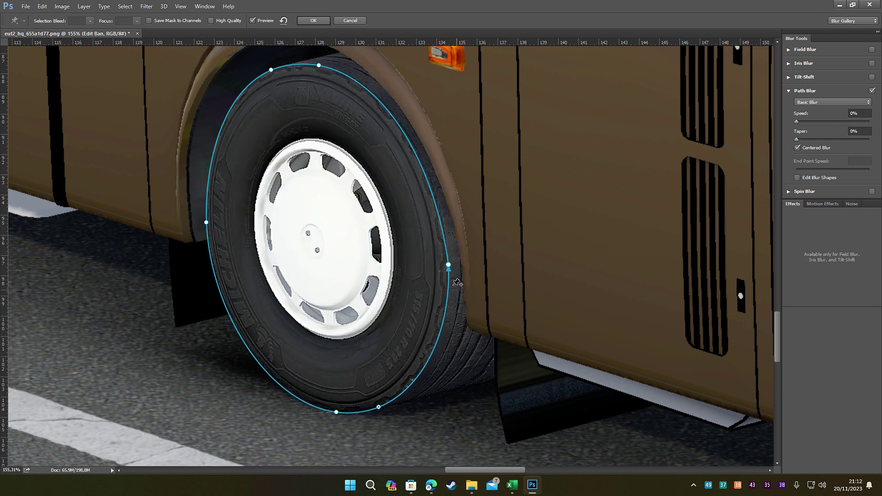
drag(447, 265, 440, 224)
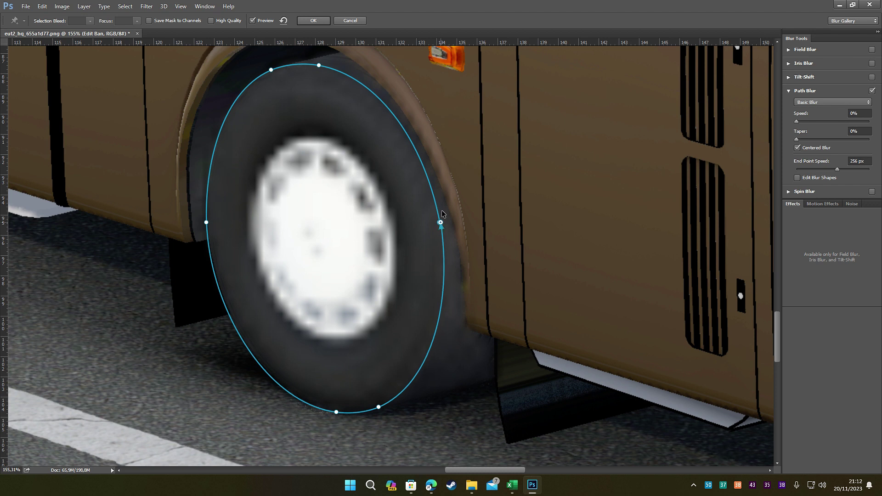
Nudge the blur path's upper and lower points onto the tyre's outline and set the path blur speed to 10%.
drag(318, 67, 312, 66)
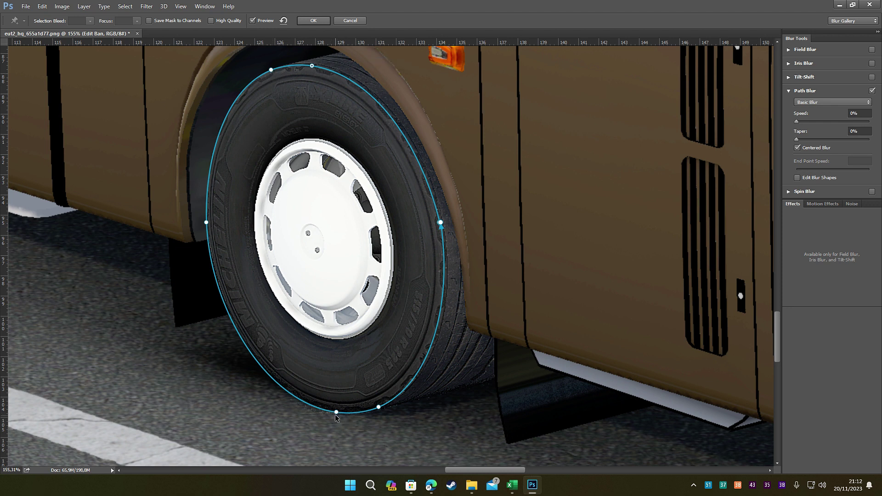
drag(337, 409, 337, 409)
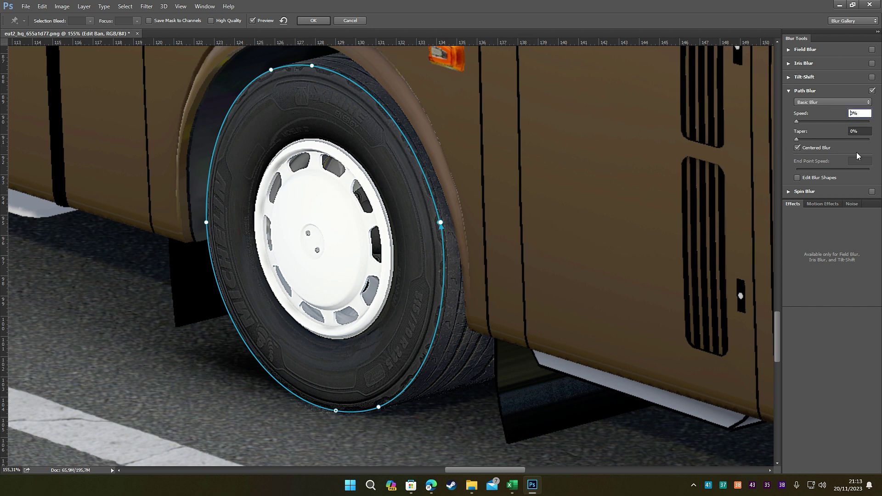
text(5)
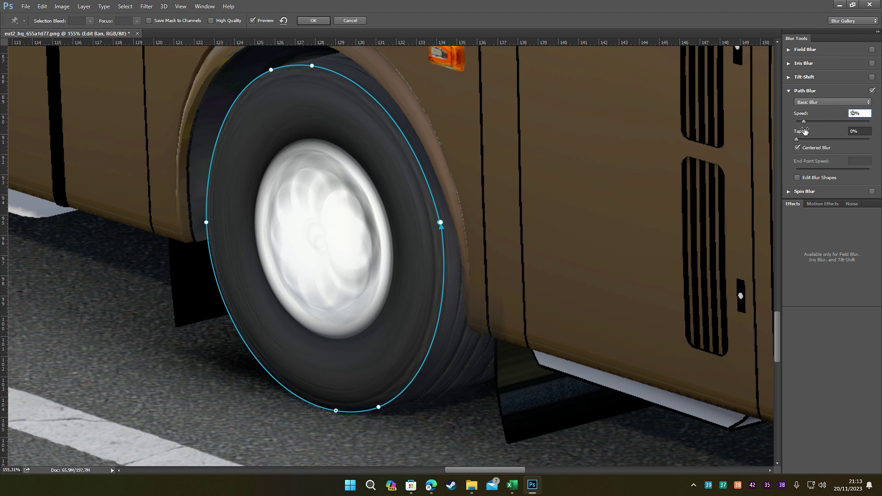
drag(804, 122, 735, 124)
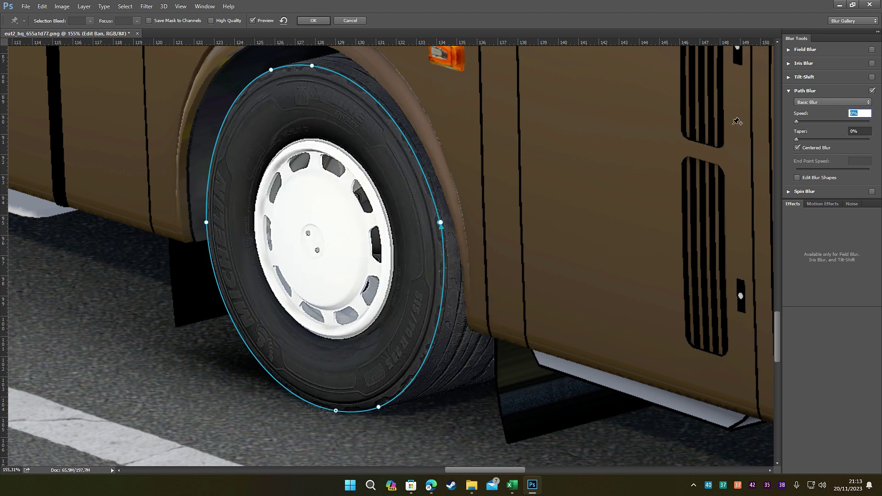
mouse_move(795, 120)
mouse_down()
mouse_move(813, 123)
mouse_move(799, 123)
mouse_up()
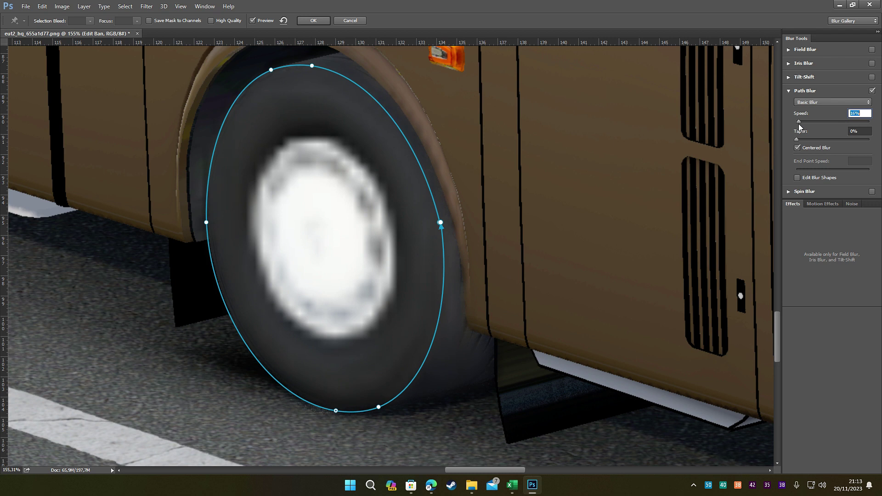
key(Down)
key(Down)
key(Down)
key(Down)
key(Down)
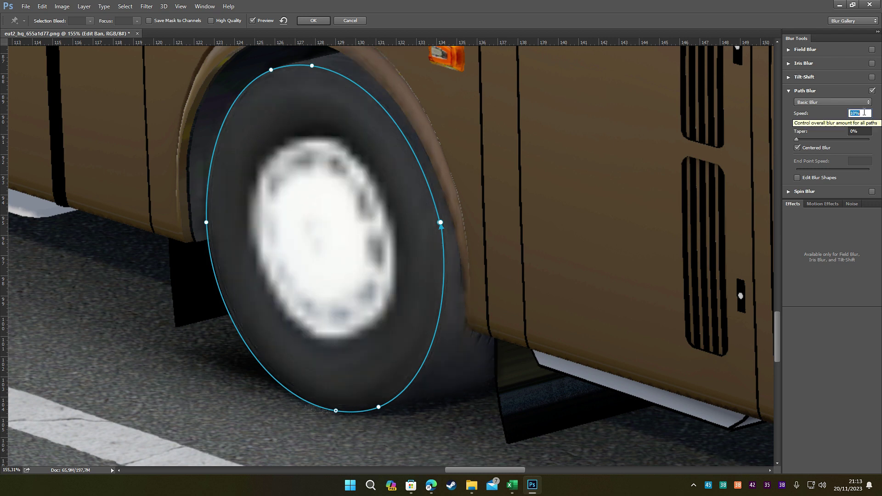
key(Down)
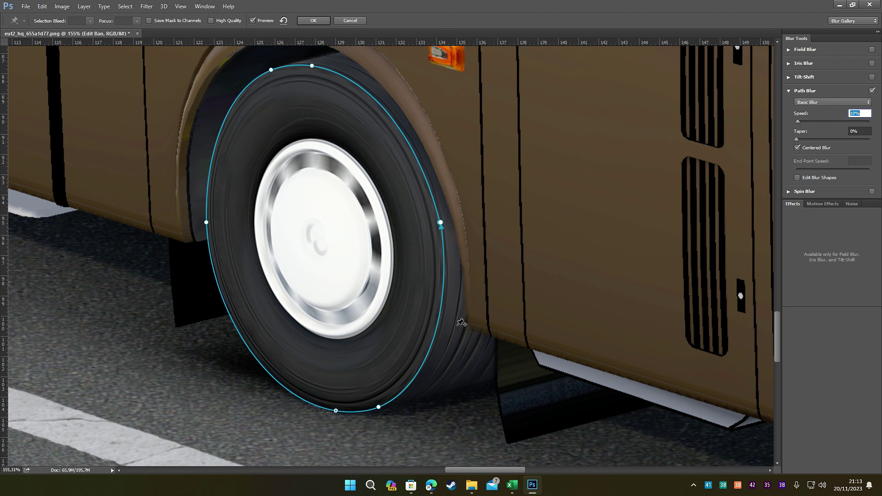
Refine the blur path's lower and upper points, and add a point on the tread side both above and below the joined ends.
drag(379, 407, 372, 409)
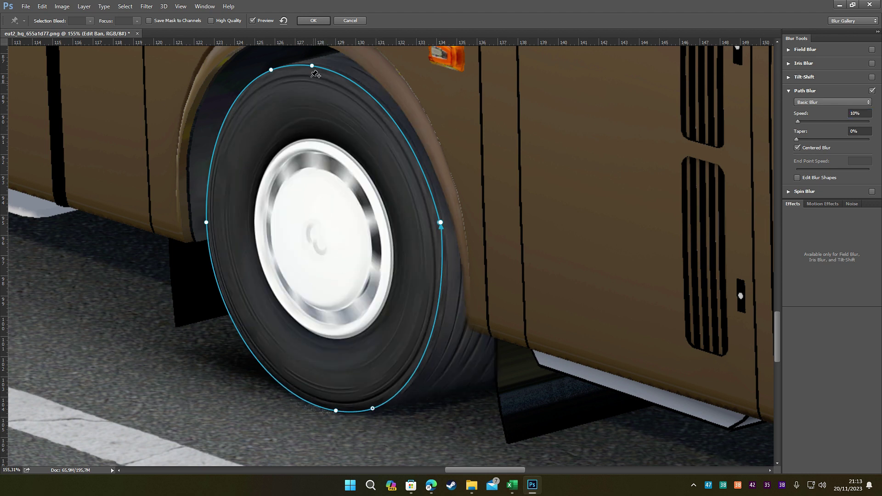
drag(312, 67, 308, 65)
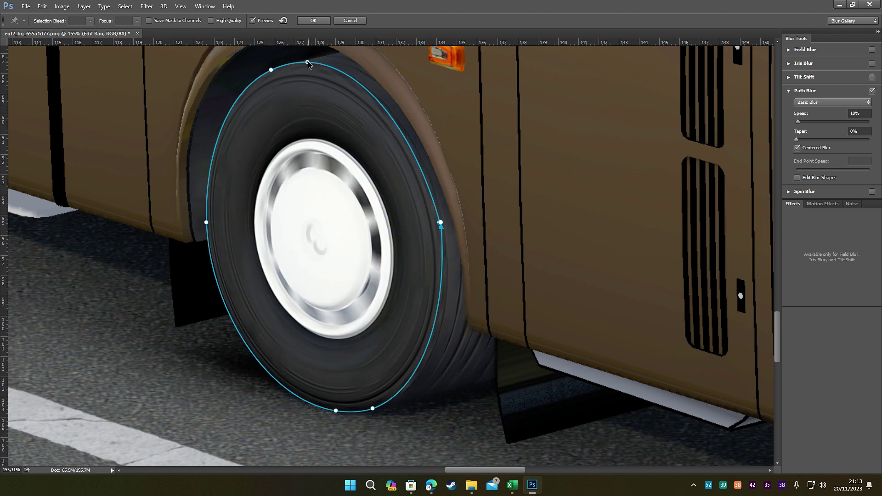
click(434, 204)
drag(435, 204, 435, 199)
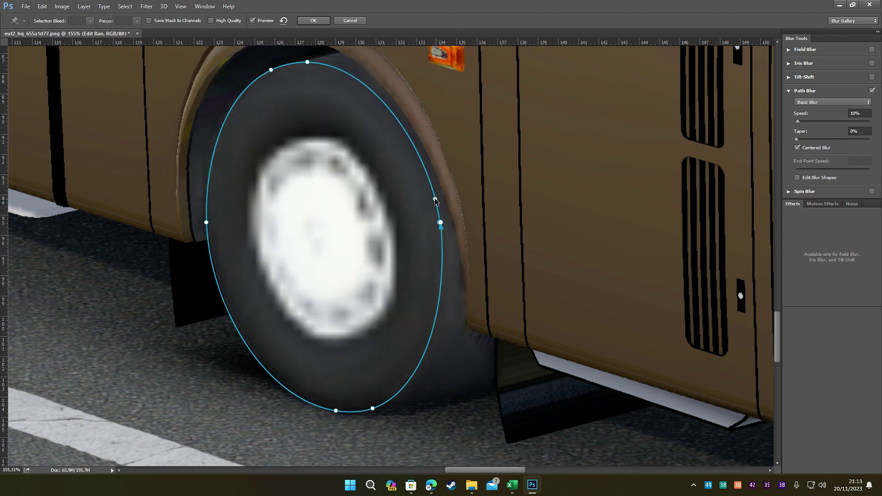
click(443, 262)
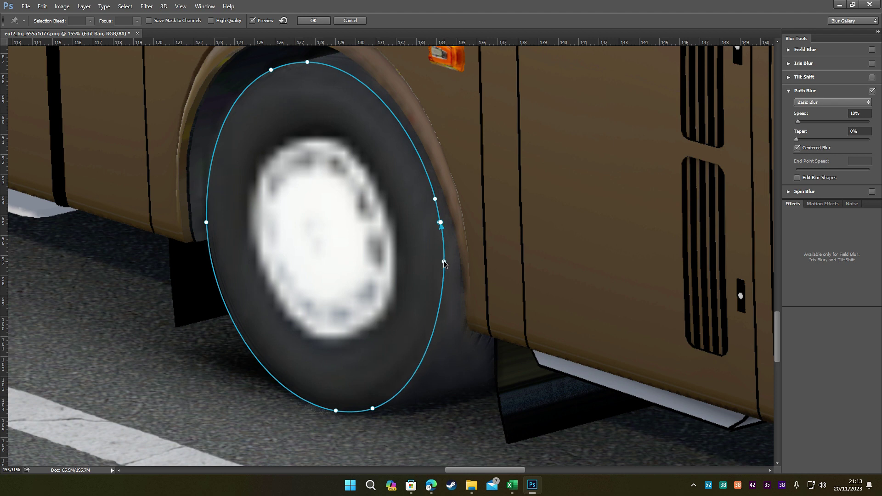
Reshape the path's tread side by shifting its added points, adding one more near the tyre's lower edge, and sliding the base point inward.
click(440, 223)
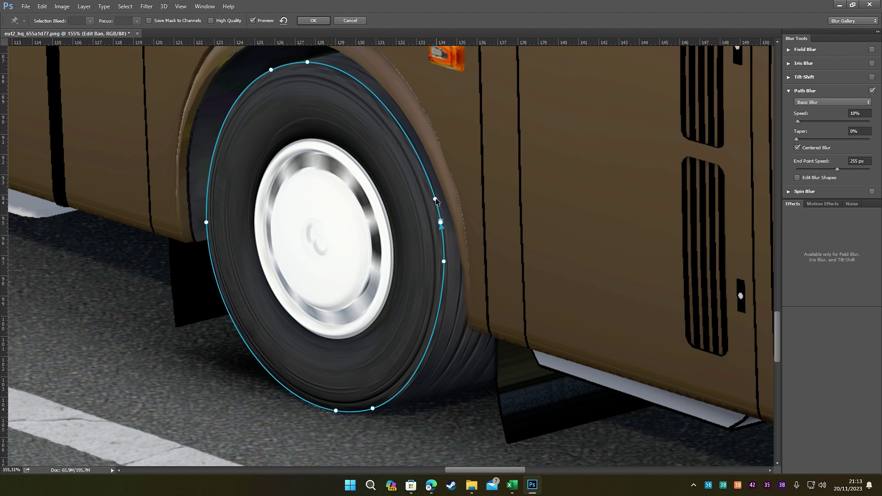
click(440, 224)
mouse_move(437, 216)
mouse_down()
mouse_move(432, 192)
mouse_move(441, 222)
mouse_up()
click(440, 221)
click(437, 336)
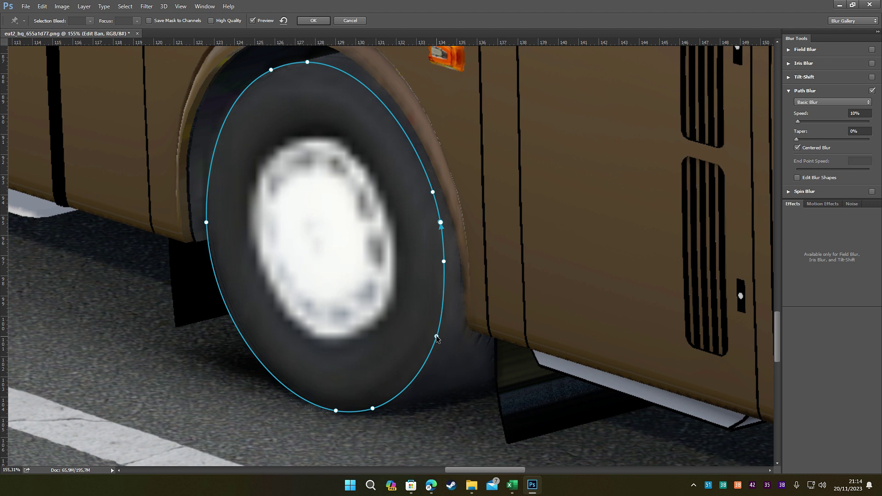
drag(443, 261, 446, 267)
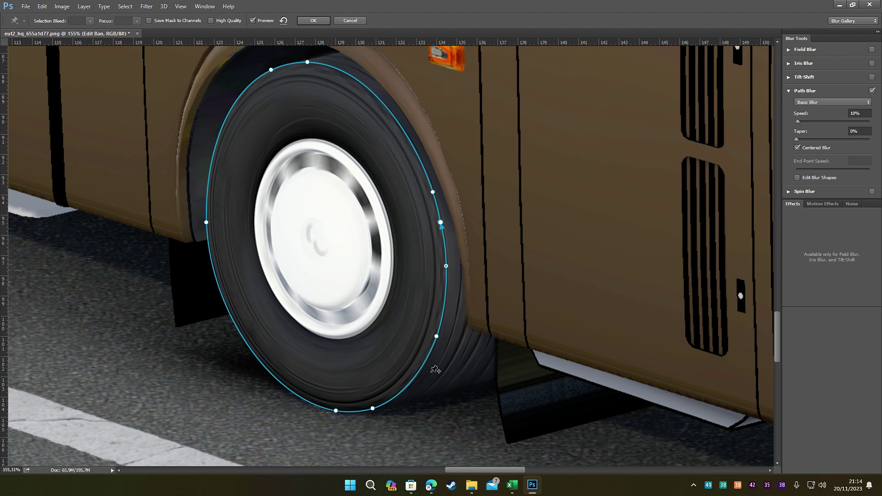
drag(373, 412, 367, 412)
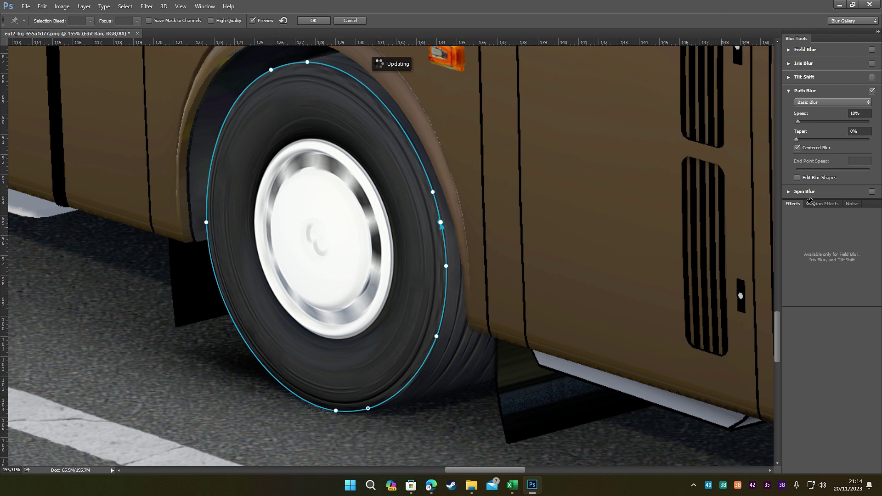
Try strobe strength 100% with 100 strobe flashes on the path blur, and reset them to 0% and 1.
click(798, 178)
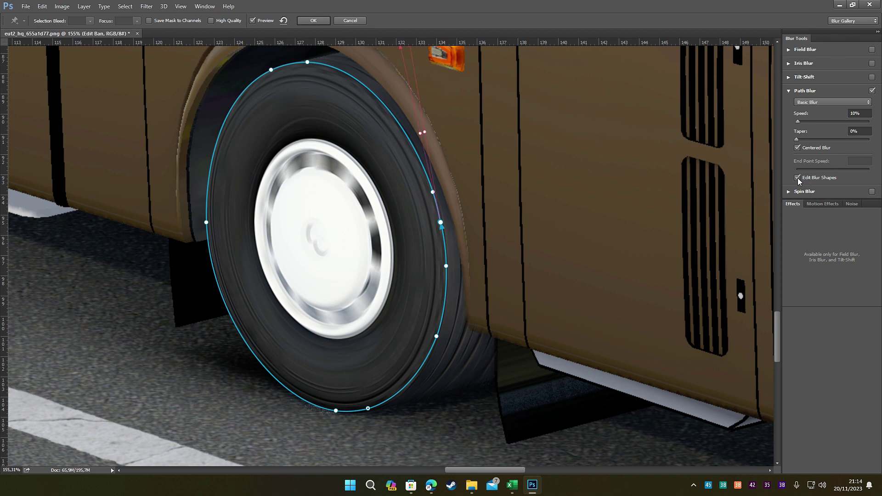
click(797, 179)
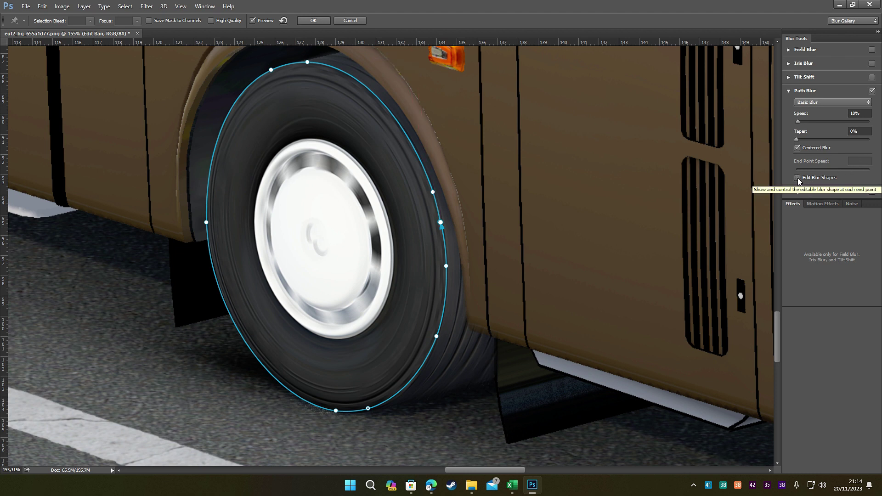
click(828, 205)
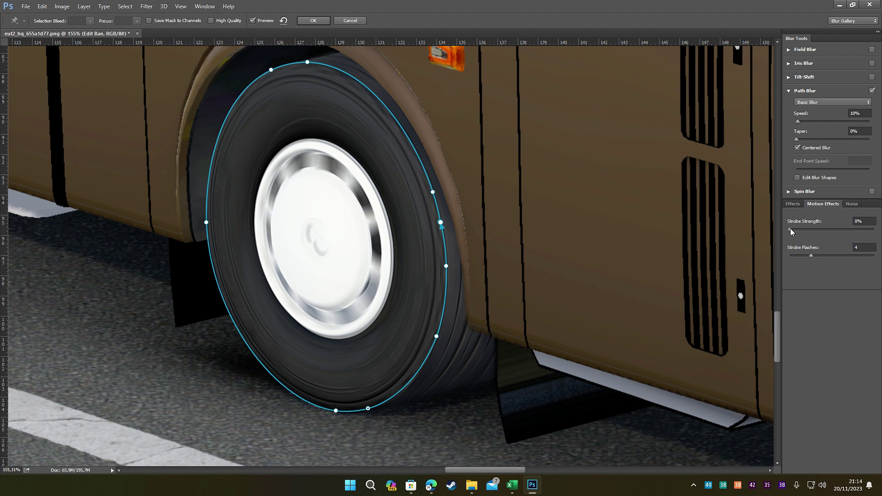
drag(790, 229, 874, 229)
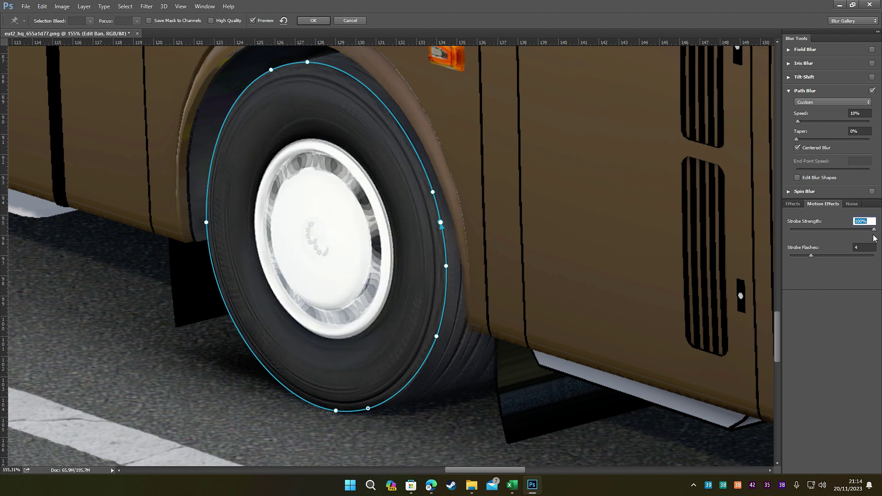
drag(811, 256, 788, 230)
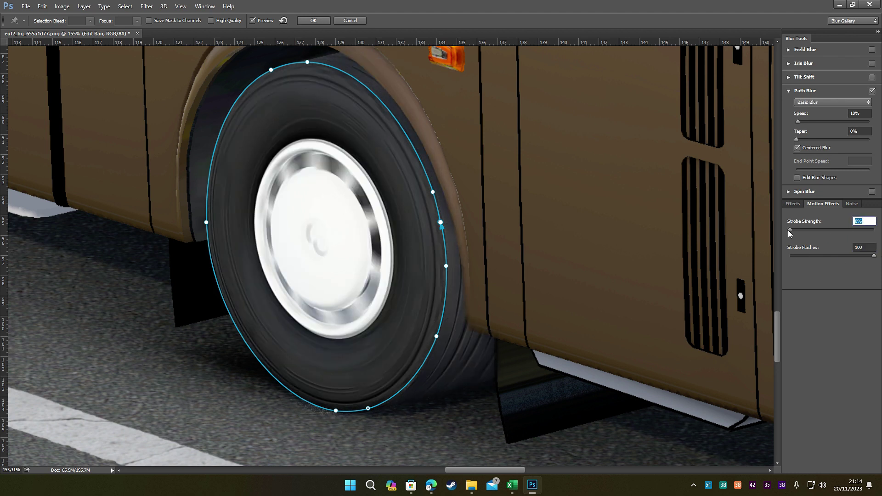
drag(875, 256, 751, 254)
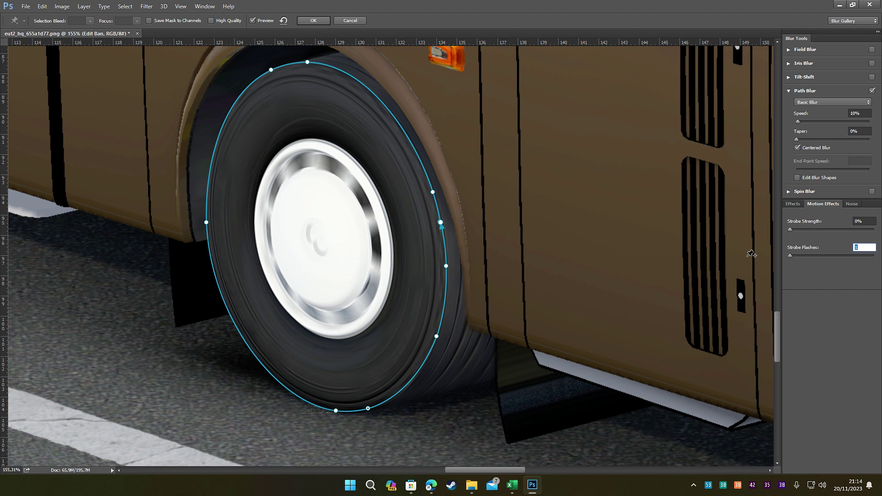
Enable high quality, set strobe strength to 32% and strobe flashes to 4, and apply the path blur.
drag(790, 228, 799, 230)
click(211, 20)
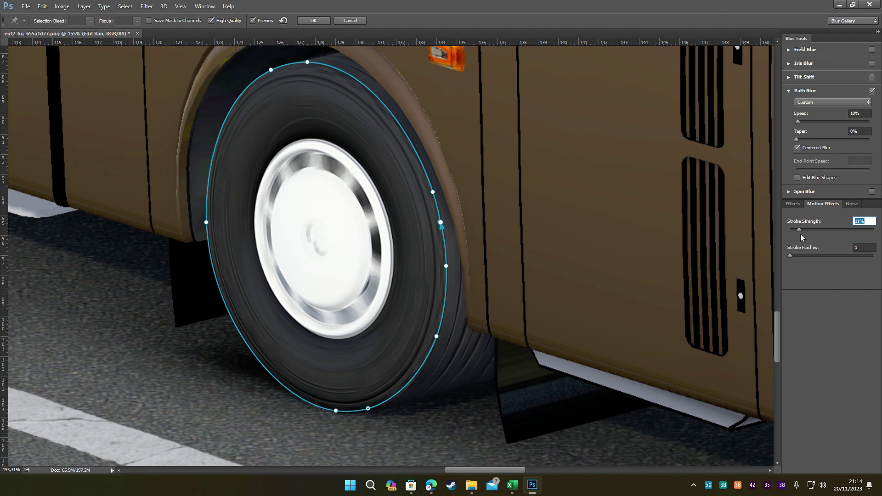
drag(801, 231, 866, 235)
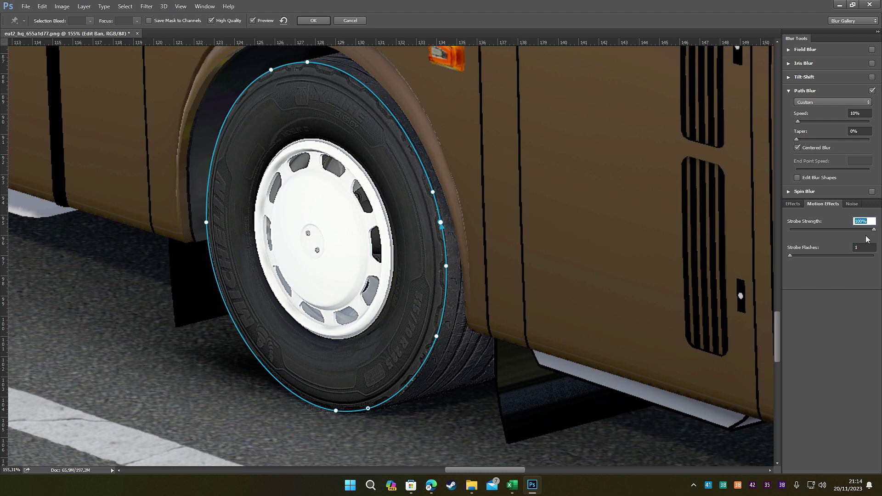
click(861, 230)
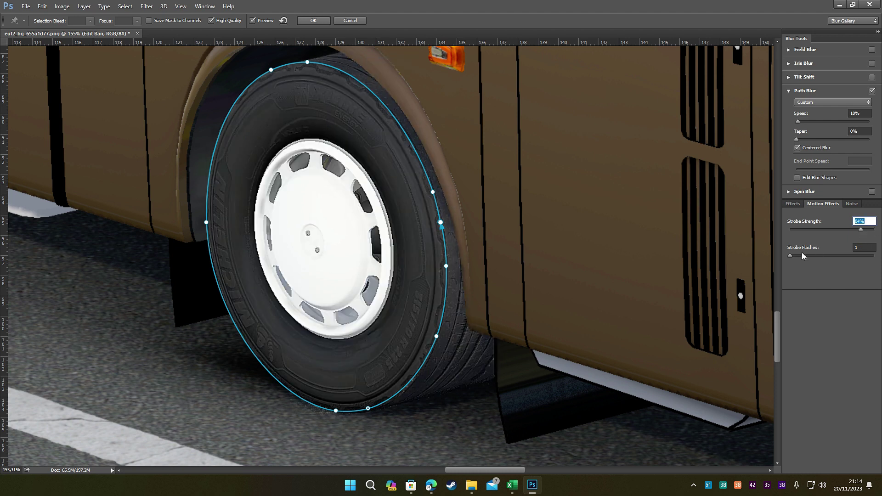
drag(790, 256, 810, 256)
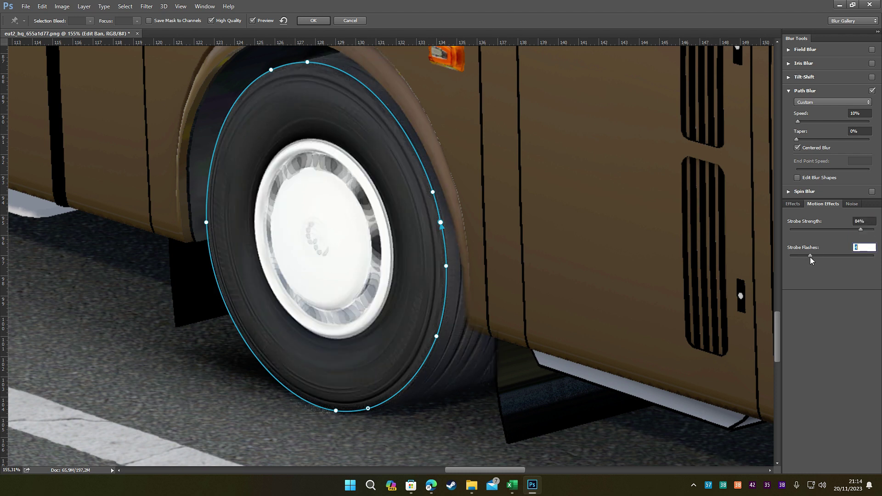
drag(862, 229, 817, 230)
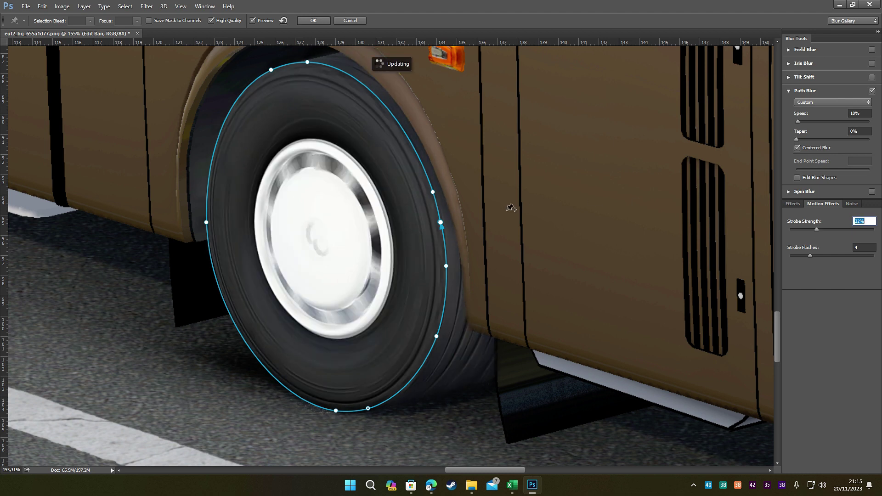
click(312, 21)
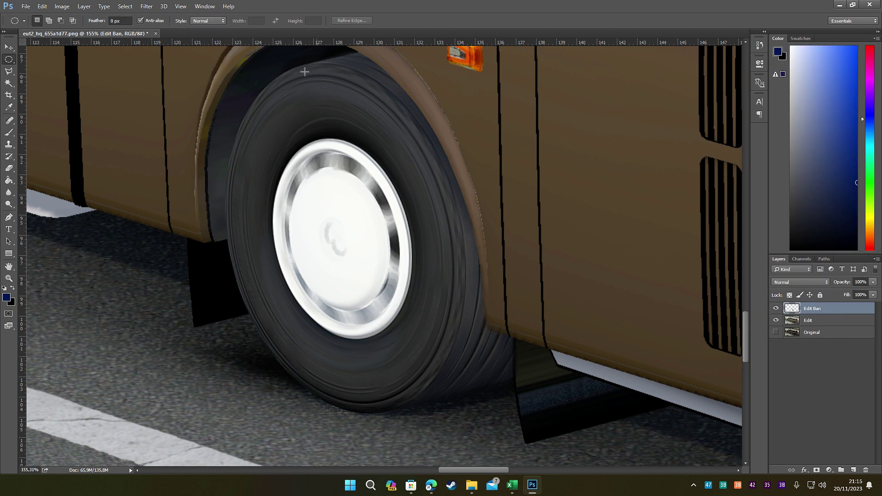
Try the Sharpen More filter on the Edit Ban layer and undo it.
click(152, 9)
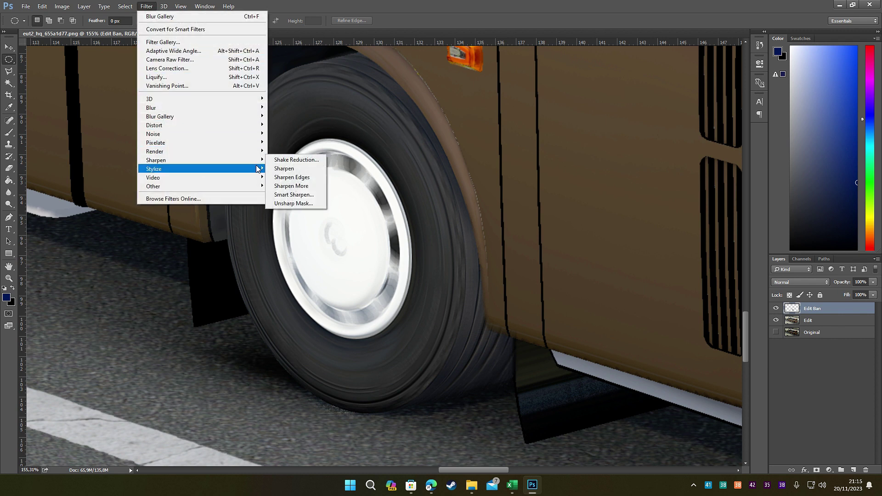
click(299, 185)
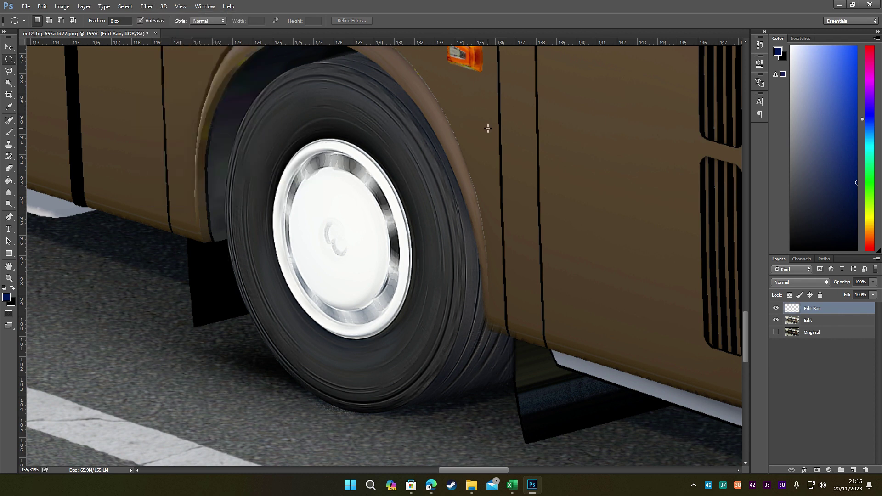
key(ctrl+z)
Apply the Sharpen filter to the blurred tyre on the Edit Ban layer.
click(146, 6)
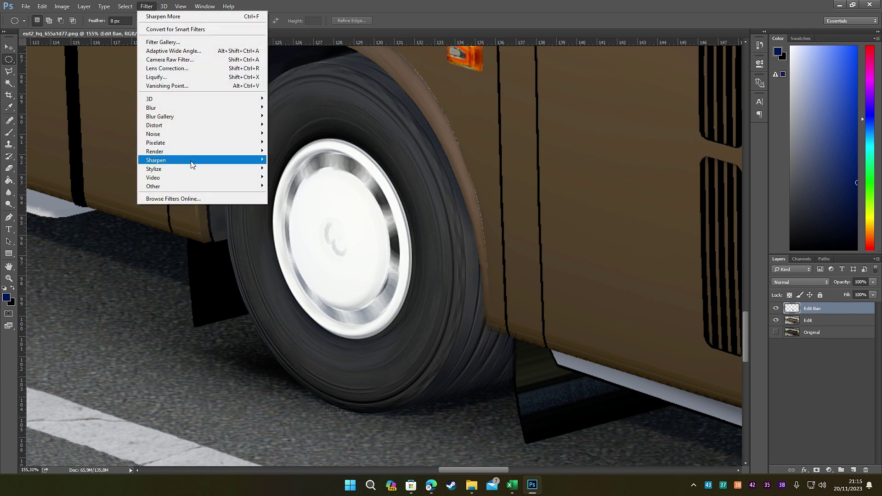
mouse_move(191, 164)
click(288, 168)
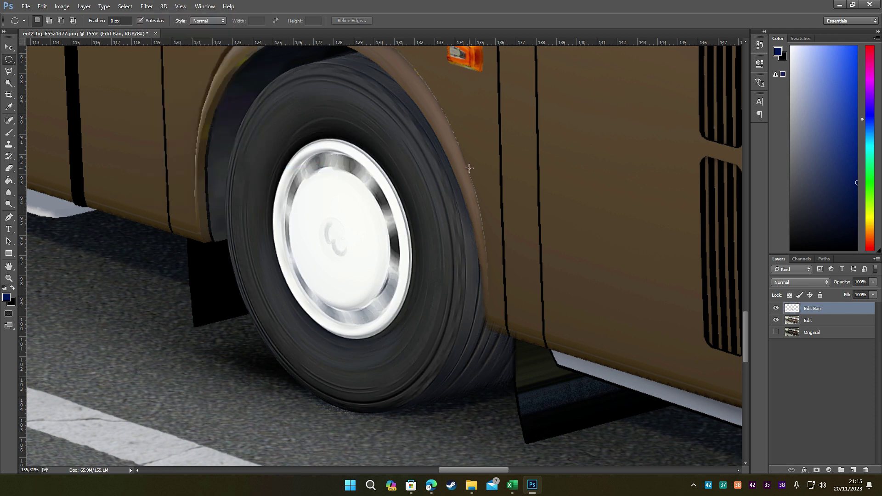
Compare the wheel with and without the spin blur by toggling the Edit Ban layer's visibility, leaving the layer hidden.
click(776, 308)
click(776, 308)
click(776, 308)
click(777, 308)
click(776, 309)
click(776, 309)
scroll(362, 84, up, 2)
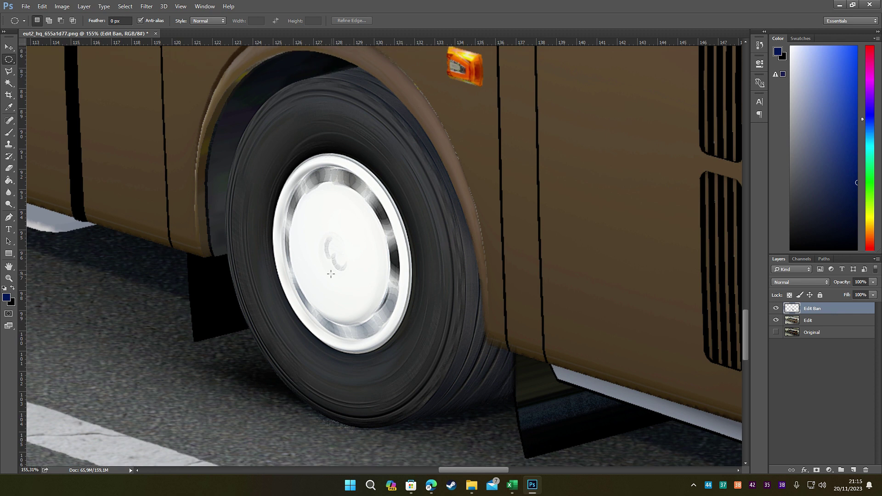
click(777, 309)
click(777, 308)
click(777, 308)
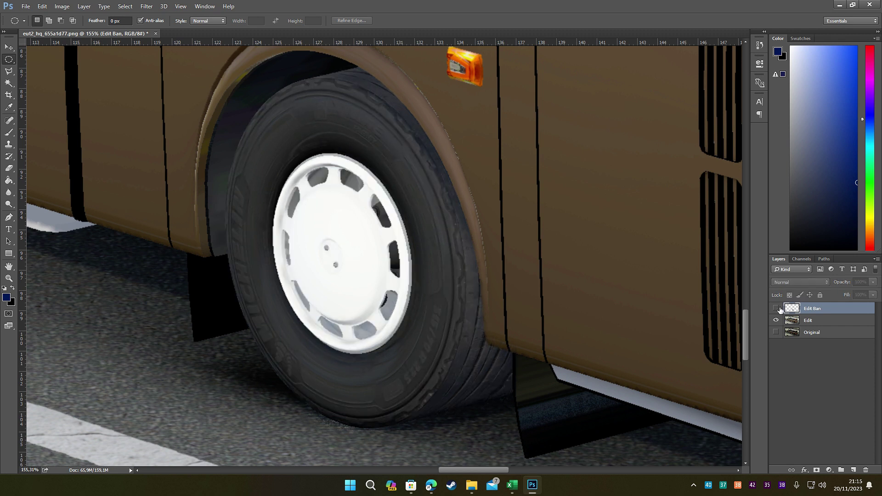
Draw an elliptical selection around the white wheel rim and scale the selection outline to the rim's width and height.
drag(261, 145, 430, 369)
right_click(369, 261)
click(429, 381)
drag(429, 257, 412, 264)
drag(261, 257, 270, 257)
drag(342, 144, 341, 150)
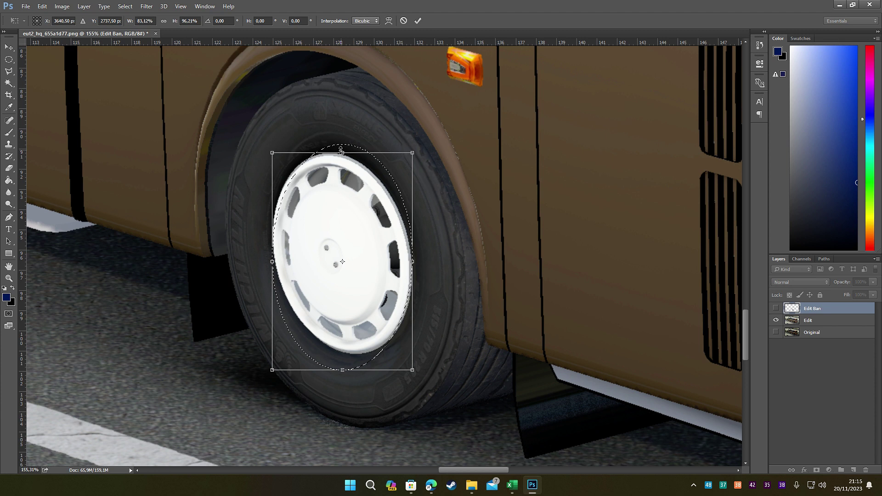
drag(336, 369, 338, 355)
drag(345, 137, 342, 153)
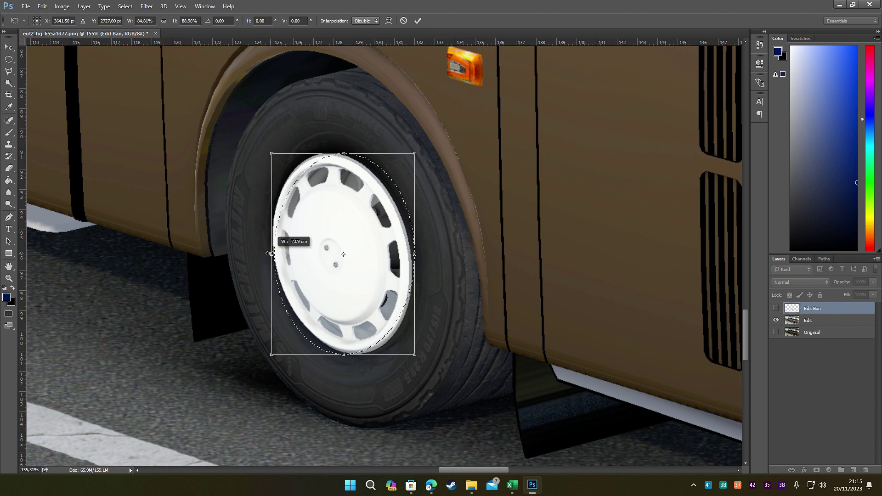
drag(417, 253, 413, 253)
Rotate the selection outline to about -13°, fine-tune its edges against the rim, and apply the transformation.
drag(370, 127, 338, 118)
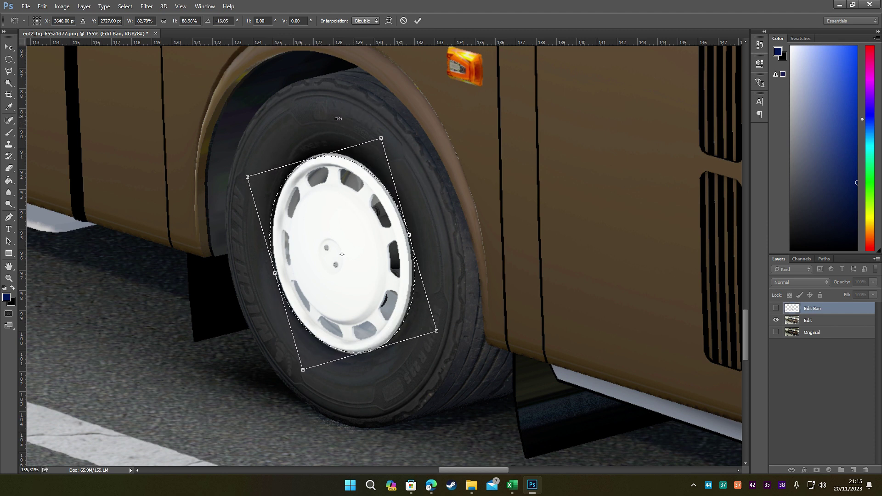
drag(321, 153, 322, 152)
drag(273, 266, 275, 267)
drag(326, 114, 323, 116)
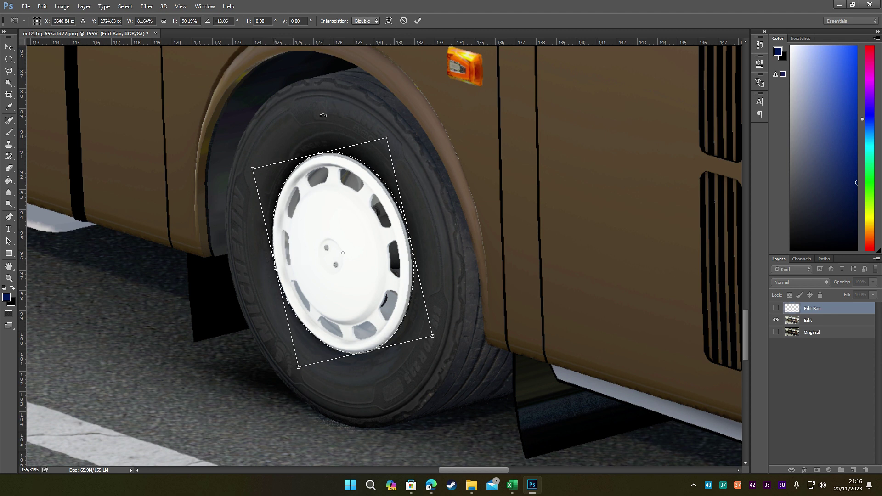
drag(411, 238, 409, 238)
drag(365, 352, 366, 355)
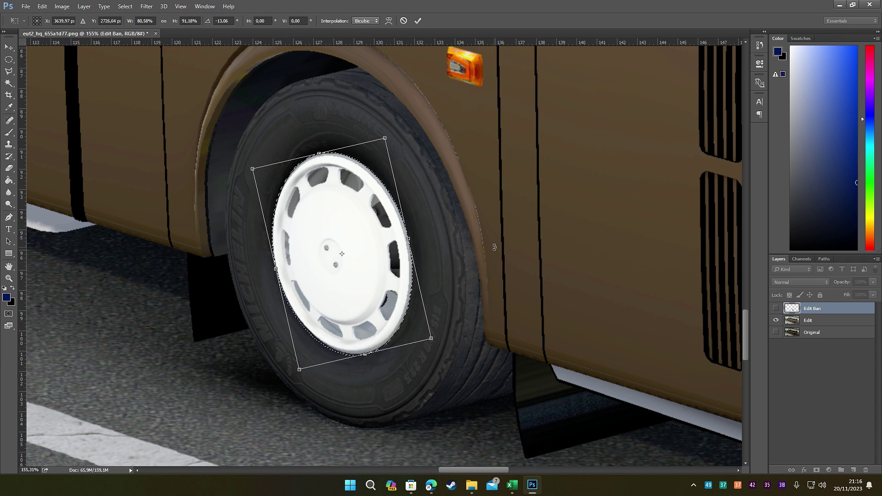
click(418, 21)
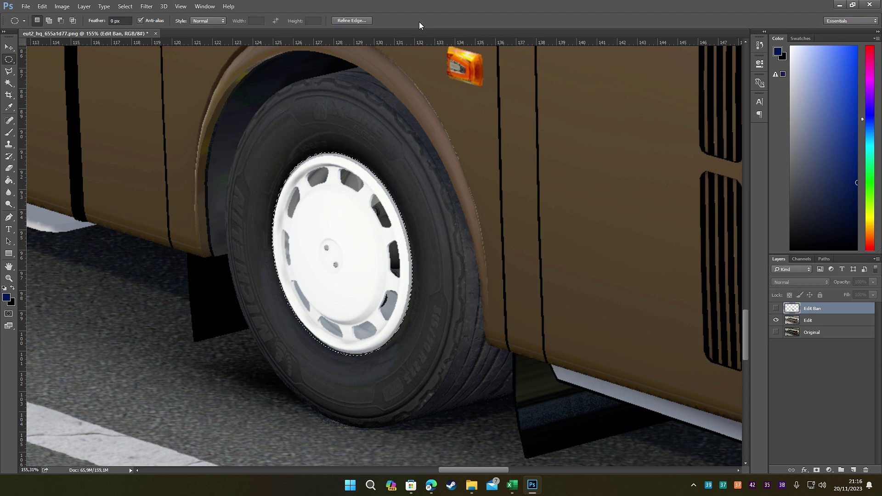
Show the Edit Ban layer, delete its blurred rim area inside the selection, and deselect.
click(776, 308)
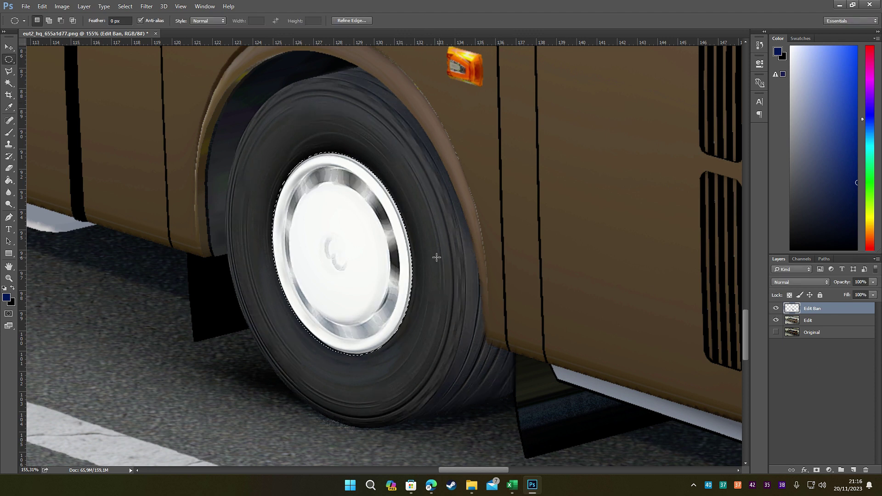
key(Delete)
key(ctrl+d)
scroll(356, 223, up, 4)
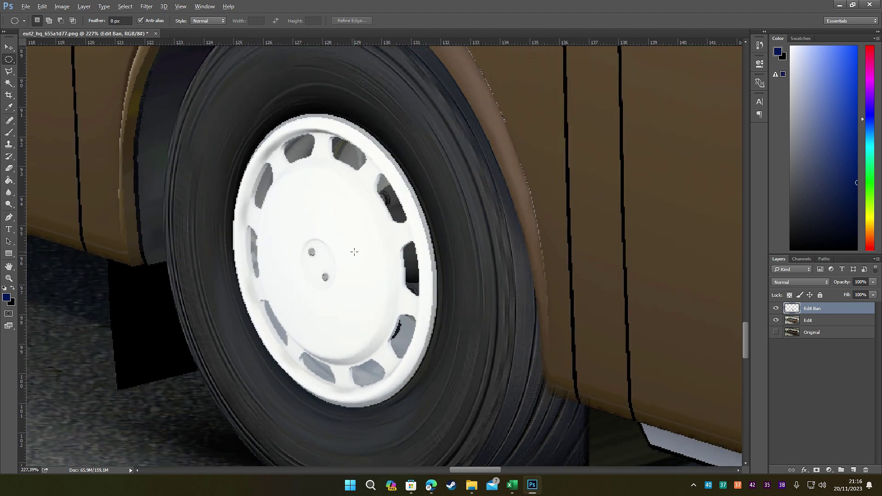
scroll(392, 158, down, 3)
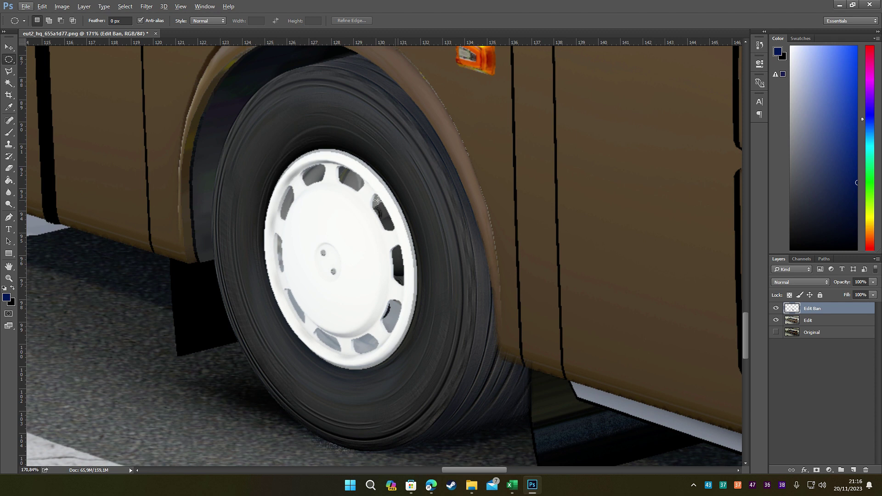
click(147, 6)
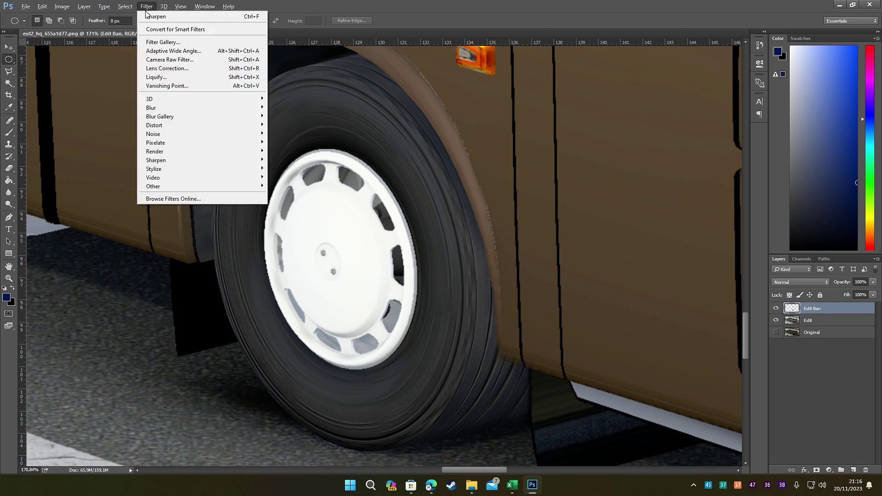
mouse_move(193, 111)
click(476, 155)
Draw an elliptical selection around the rim, make the Edit layer active, and shift the selection slightly.
drag(254, 152, 429, 370)
right_click(365, 295)
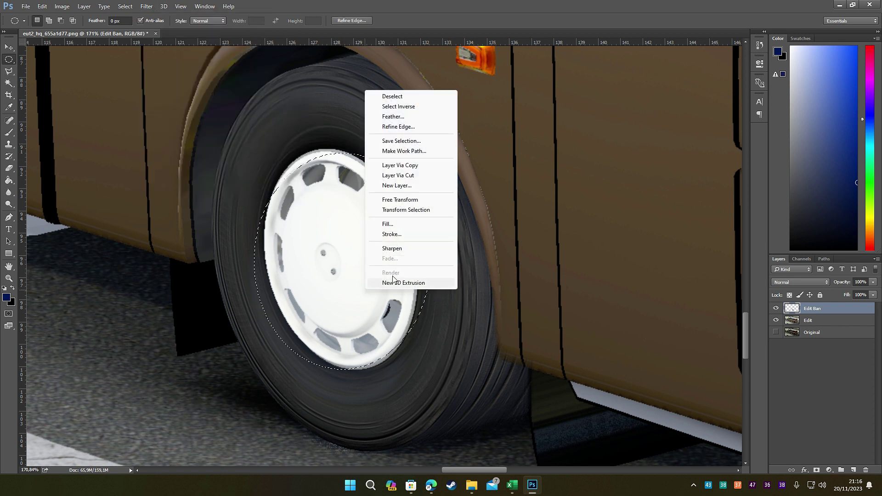
click(436, 210)
key(Return)
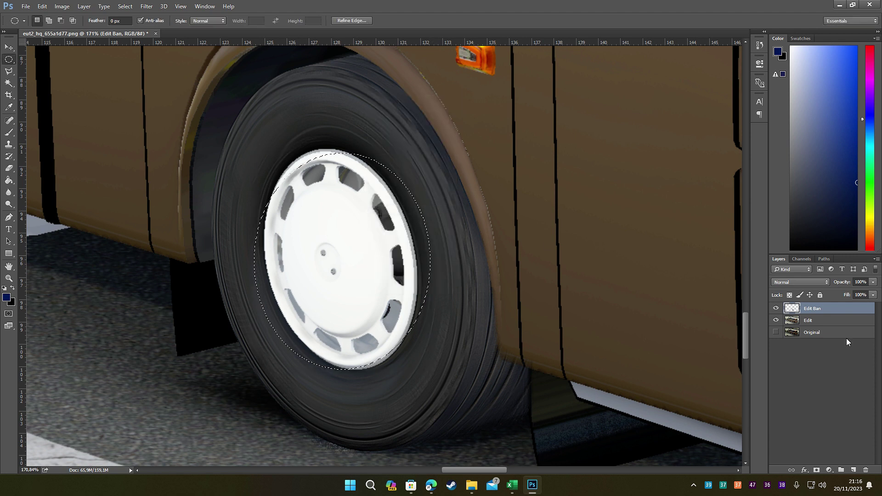
click(789, 323)
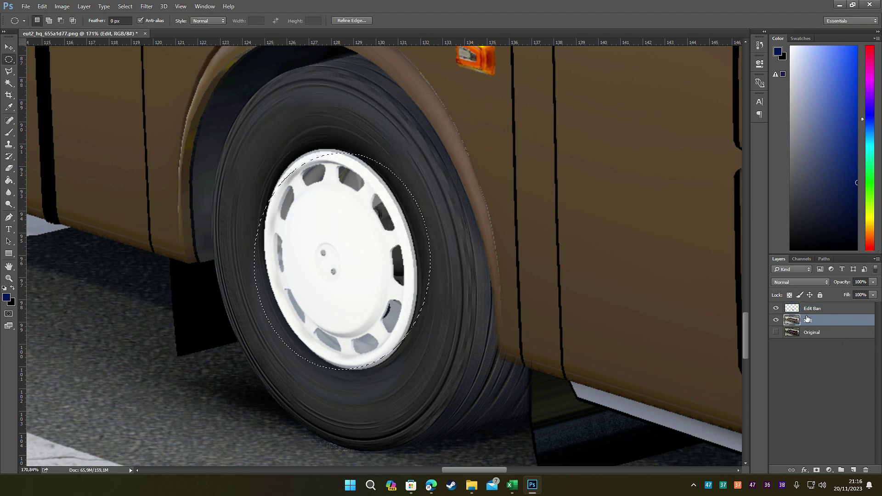
mouse_move(370, 230)
mouse_down()
mouse_move(376, 226)
mouse_move(367, 231)
mouse_up()
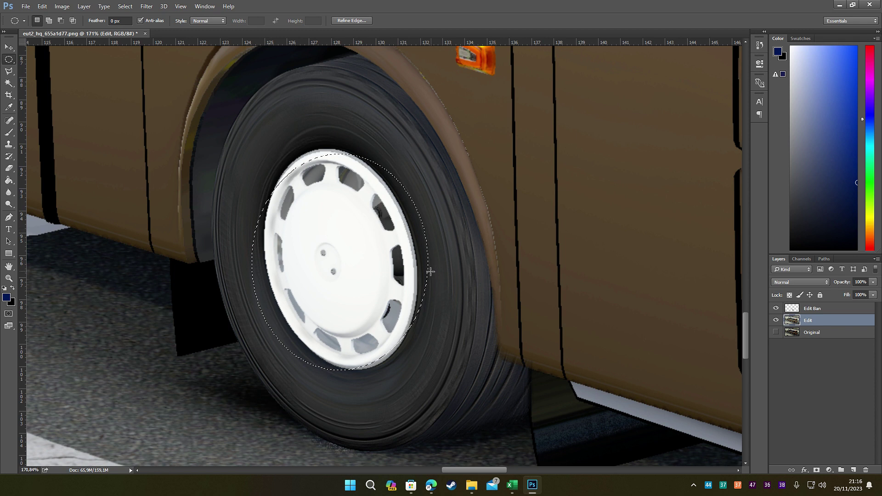
Scale the selection outline down to the ring of slots inside the white rim.
right_click(393, 242)
click(427, 352)
drag(428, 261, 402, 258)
drag(252, 262, 273, 258)
drag(338, 154, 336, 161)
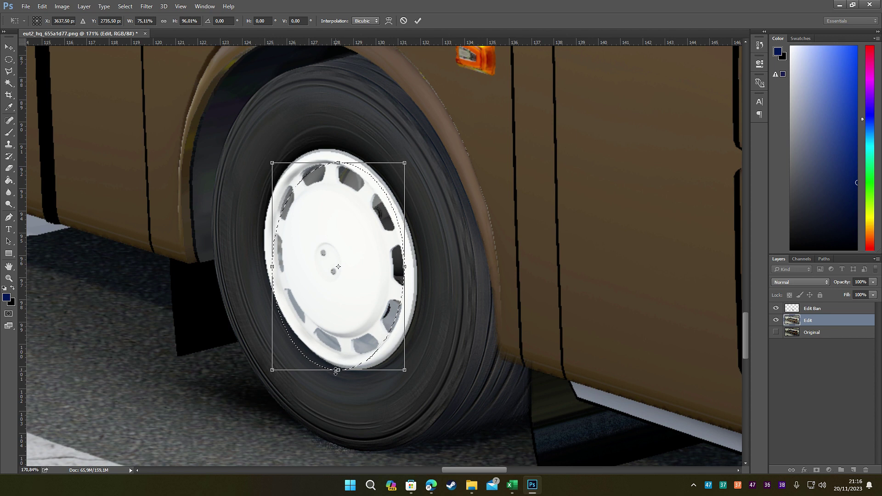
drag(340, 358, 340, 359)
Rotate the selection outline to about -13°, adjust its edges to the slotted inner disc, and apply the transformation.
drag(376, 130, 351, 120)
drag(317, 164, 315, 161)
drag(403, 244, 401, 245)
drag(275, 276, 277, 278)
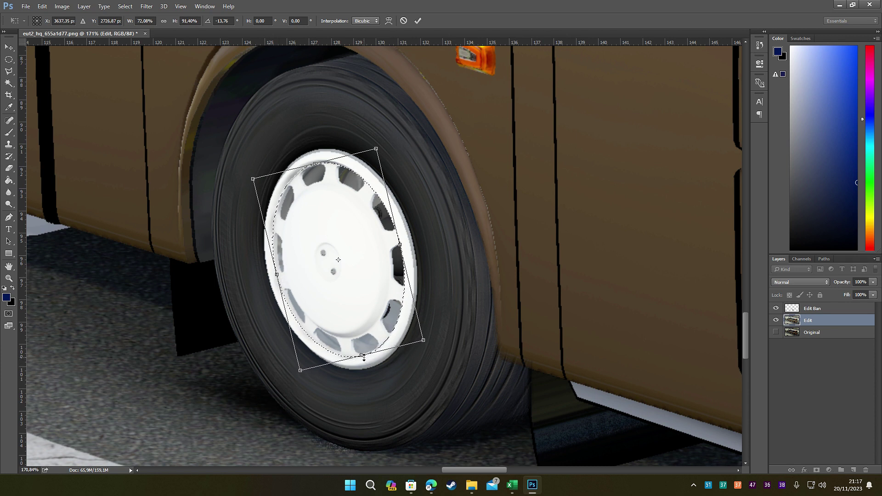
drag(303, 120, 306, 122)
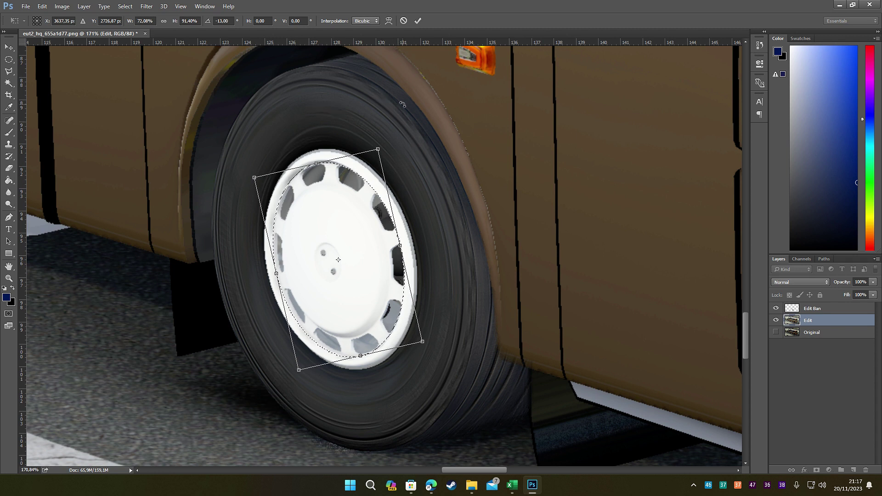
click(418, 20)
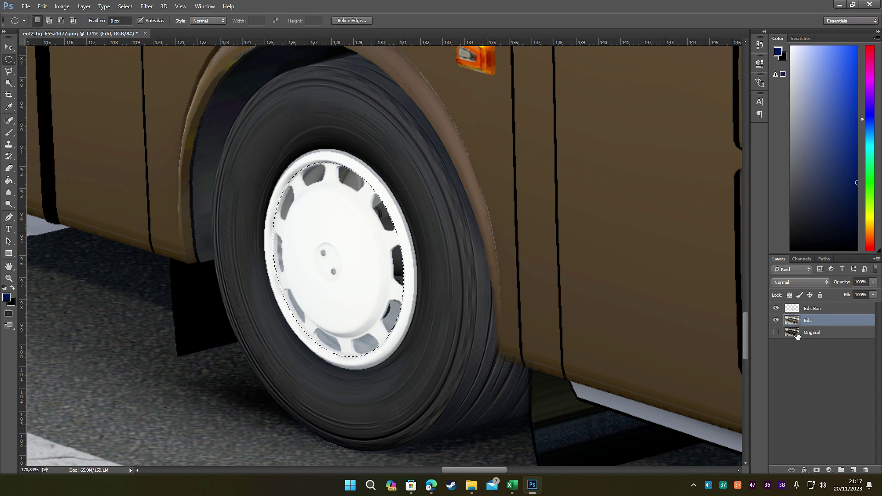
Copy the selected inner disc to a new layer named "Edit Dof" and place it above the Edit Ban layer.
right_click(366, 228)
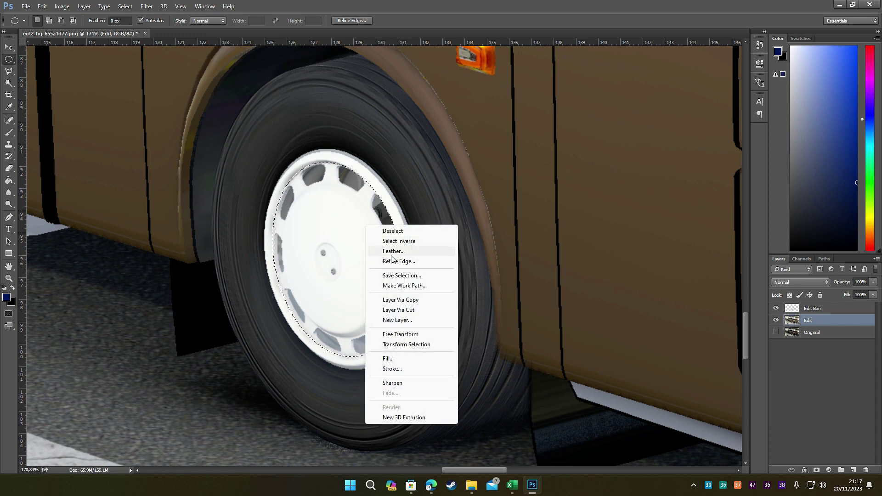
click(408, 299)
double_click(808, 321)
text(Edi)
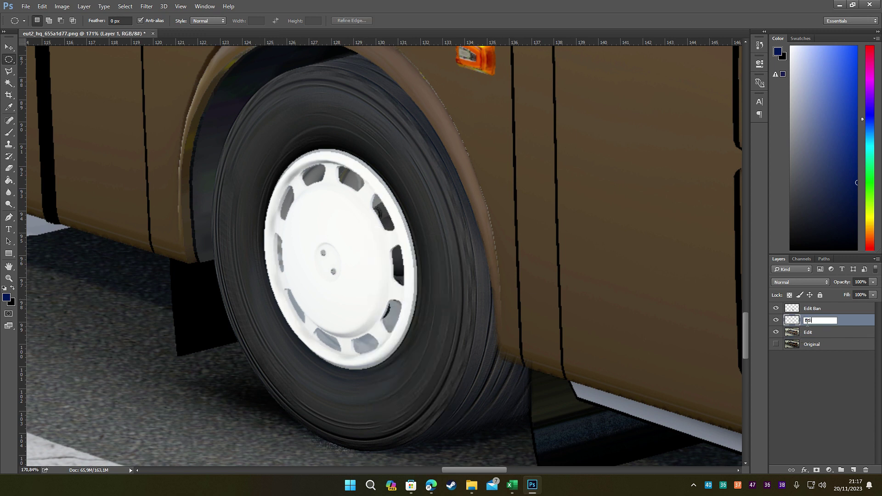
text(t Dof)
key(Return)
drag(807, 324, 776, 317)
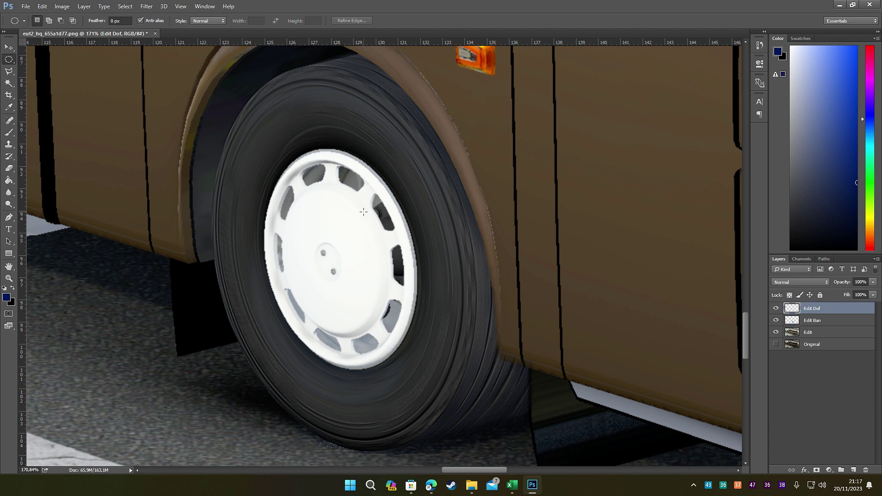
Hide all layers except Edit Dof and select the disc by inverting a Magic Wand selection of the empty area.
drag(776, 320, 777, 336)
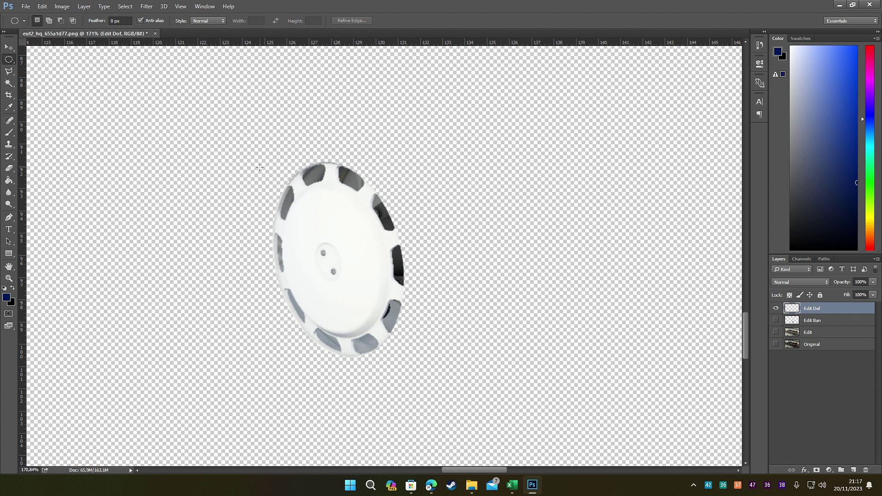
click(9, 82)
click(402, 146)
right_click(401, 146)
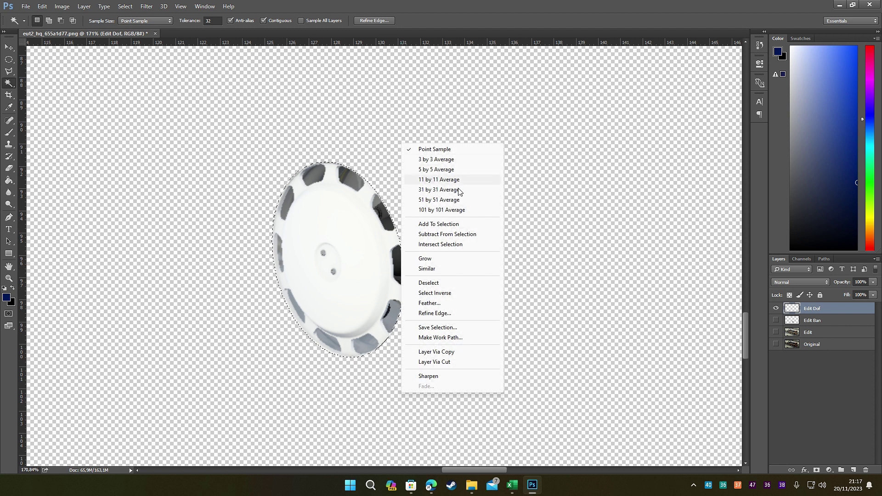
click(453, 292)
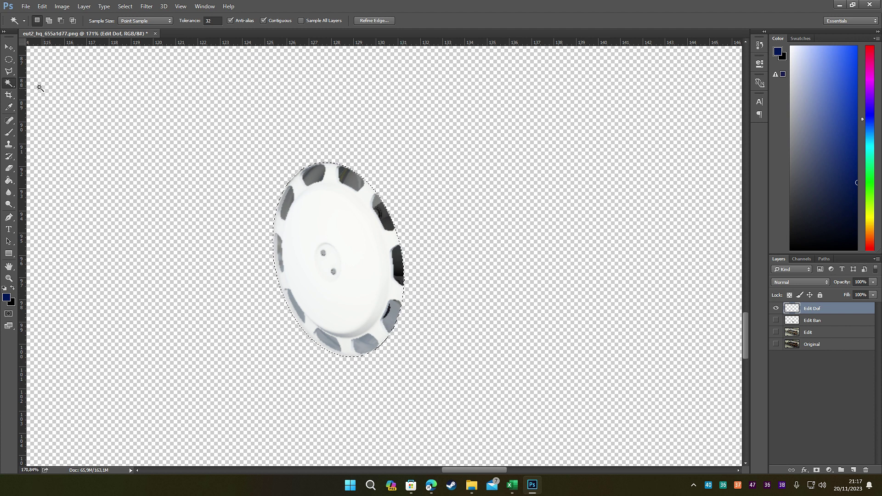
Show the Edit Ban and Edit layers again and clear the disc selection.
click(776, 321)
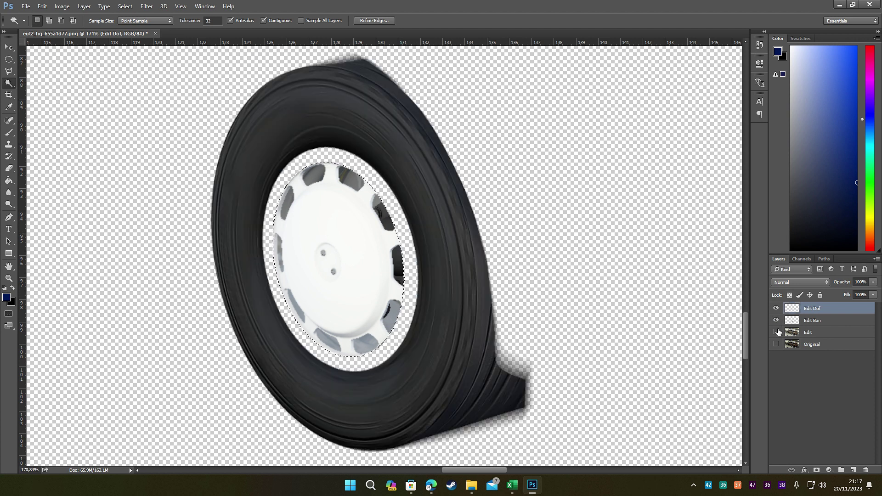
click(776, 332)
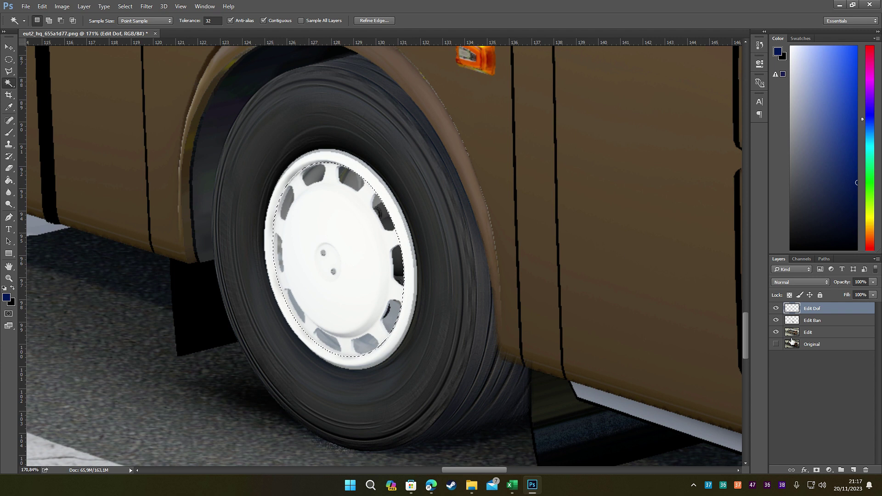
click(9, 59)
click(433, 153)
Delete the Edit Dof layer and return to the Edit layer.
right_click(824, 314)
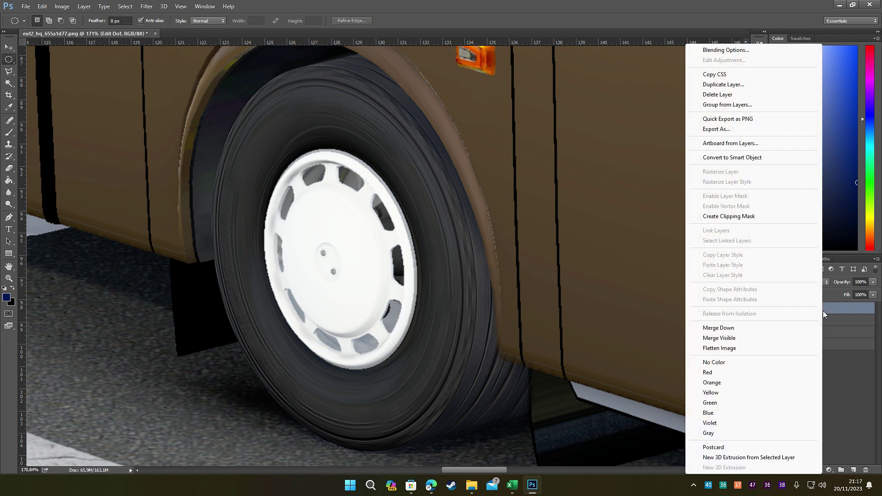
click(762, 94)
click(448, 179)
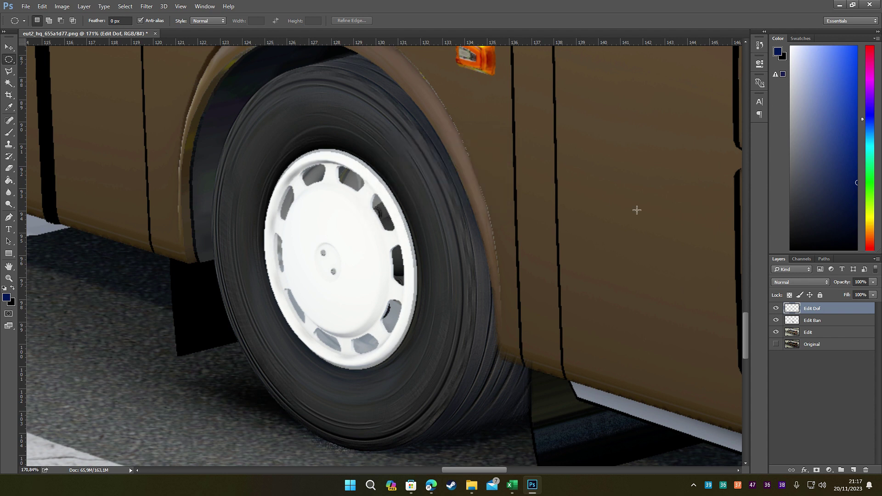
right_click(809, 315)
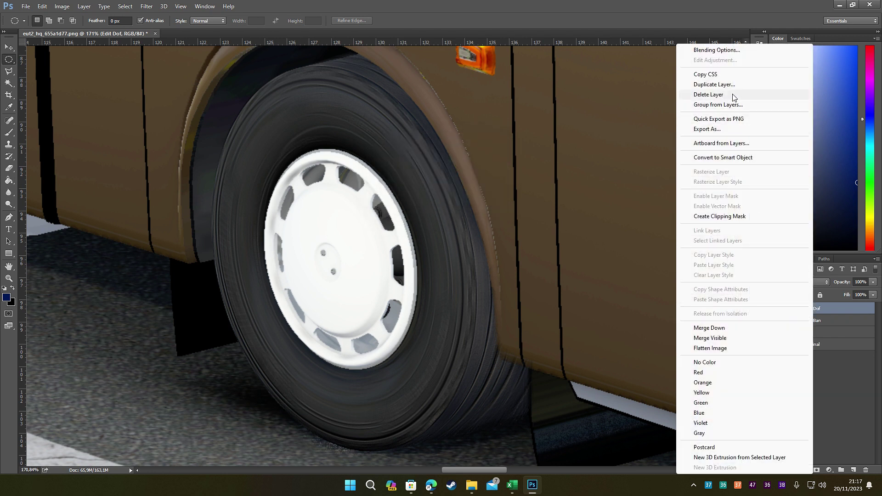
click(735, 94)
click(411, 180)
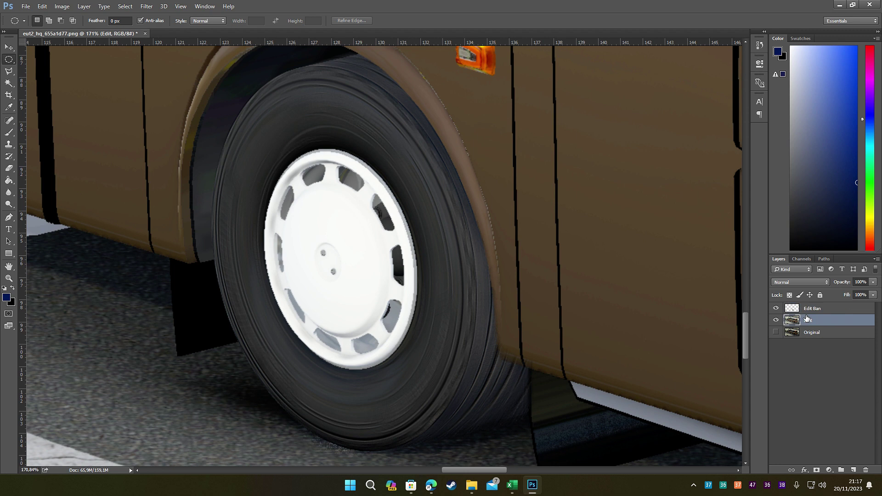
Draw an elliptical selection over the rim on the Edit layer and scale its sides and upper edge to the slotted disc.
drag(298, 131, 428, 367)
right_click(410, 224)
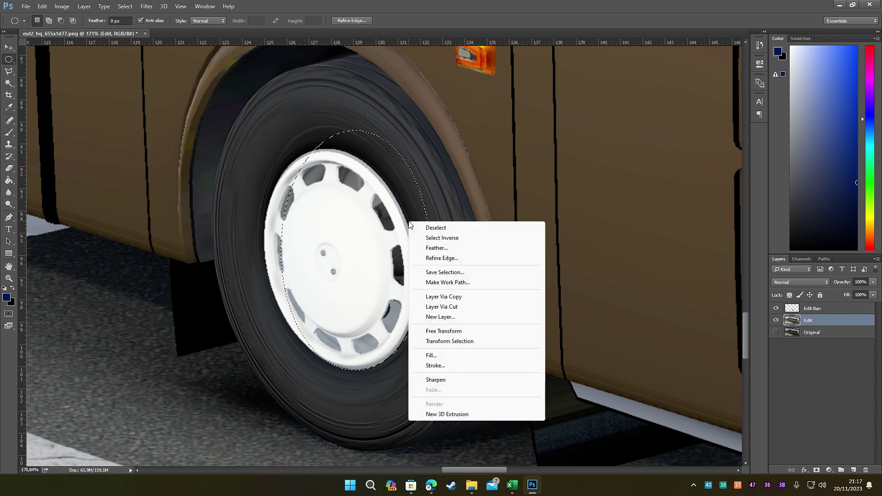
click(459, 341)
drag(427, 250, 404, 250)
mouse_move(279, 243)
mouse_down()
mouse_move(271, 251)
mouse_move(273, 243)
mouse_up()
drag(338, 131, 337, 162)
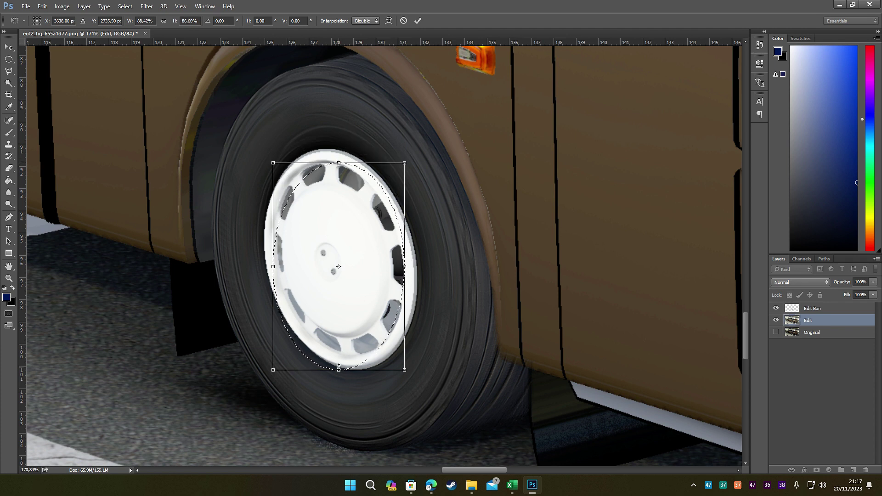
Rotate the elliptical selection to about -13° so it follows the tilt of the slotted disc, and apply the transform.
drag(406, 136, 368, 122)
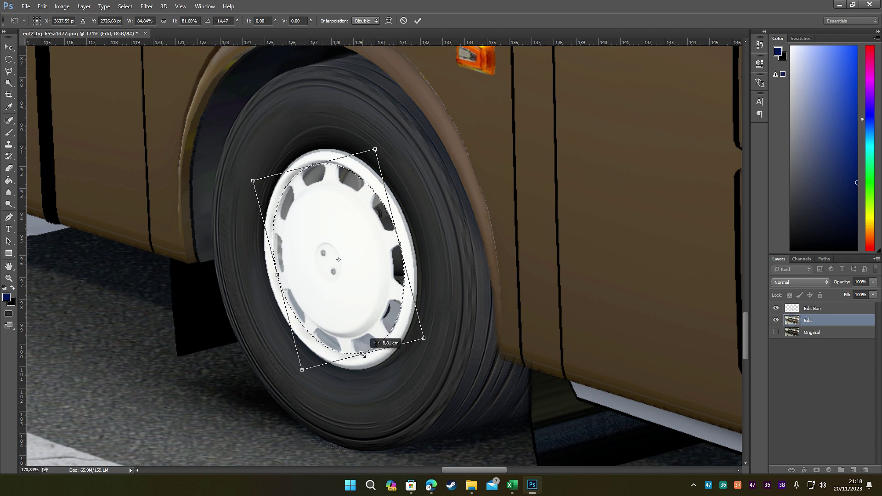
drag(341, 116, 344, 117)
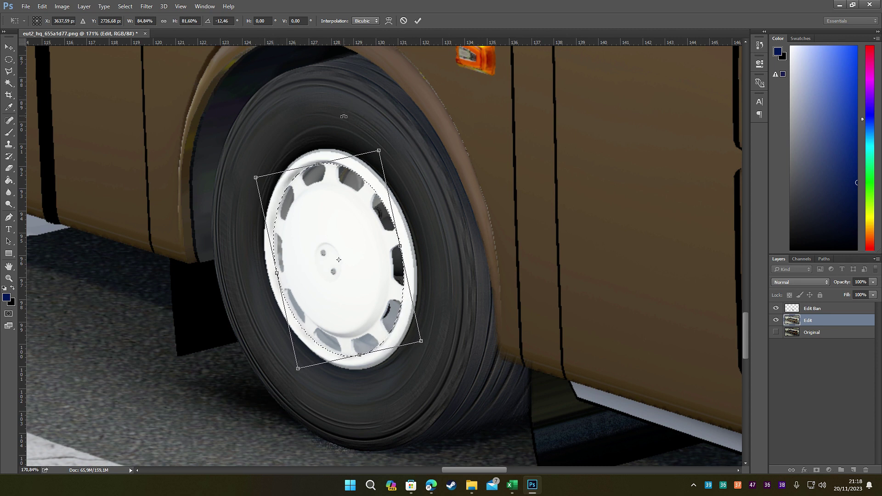
double_click(224, 20)
text(50)
key(Return)
drag(333, 121, 335, 122)
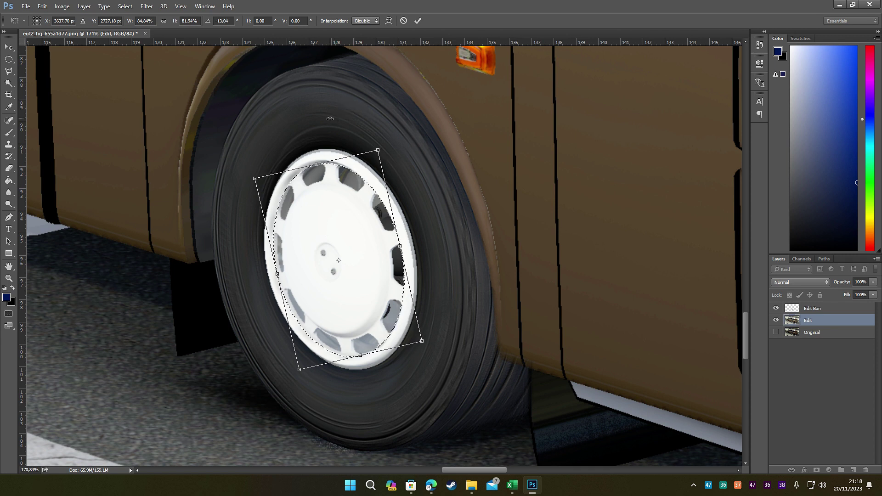
double_click(225, 21)
text(0)
key(Return)
click(418, 20)
Copy the selected disc to a new layer, place it above Edit Ban and name it Edit Dof.
right_click(359, 214)
click(457, 287)
drag(818, 317, 814, 304)
double_click(812, 309)
text(Edit Dof)
key(Return)
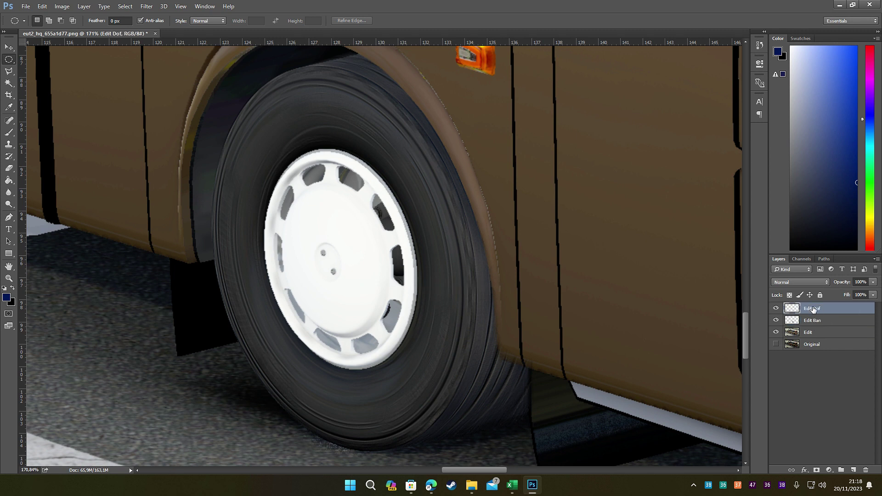
Hide every layer except Edit Dof and select the disc by inverting a Magic Wand selection of the empty area.
click(775, 333)
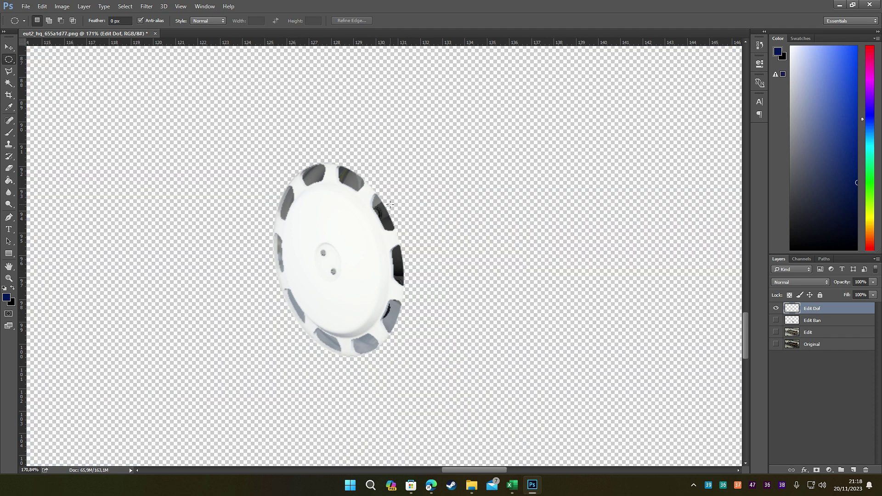
click(9, 83)
click(421, 108)
right_click(348, 205)
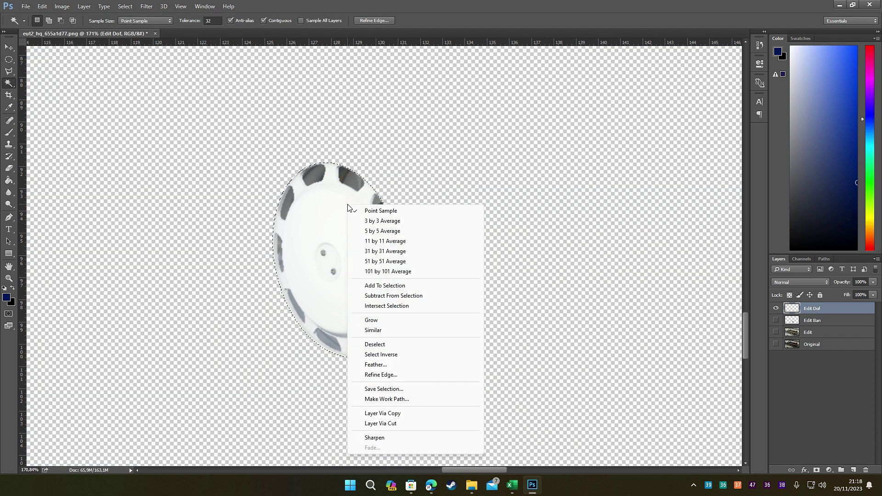
click(398, 355)
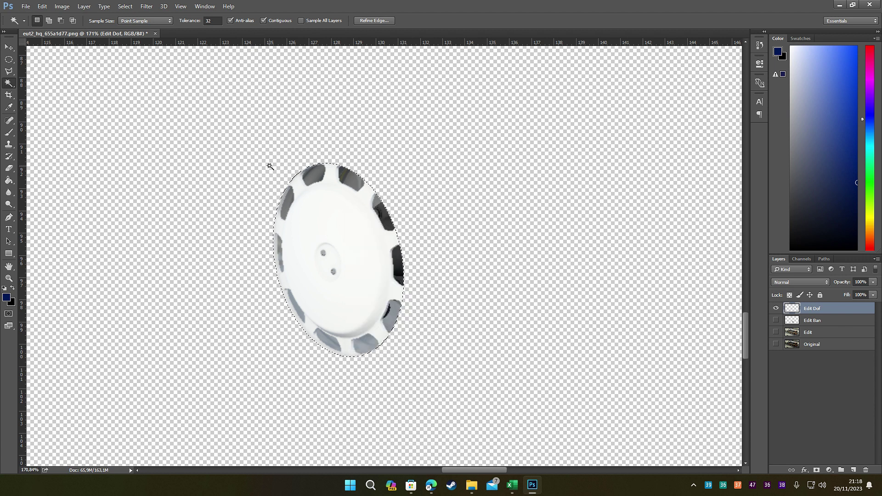
Show the Edit layer again and rotate the selected disc by +13° so it stands upright.
click(776, 332)
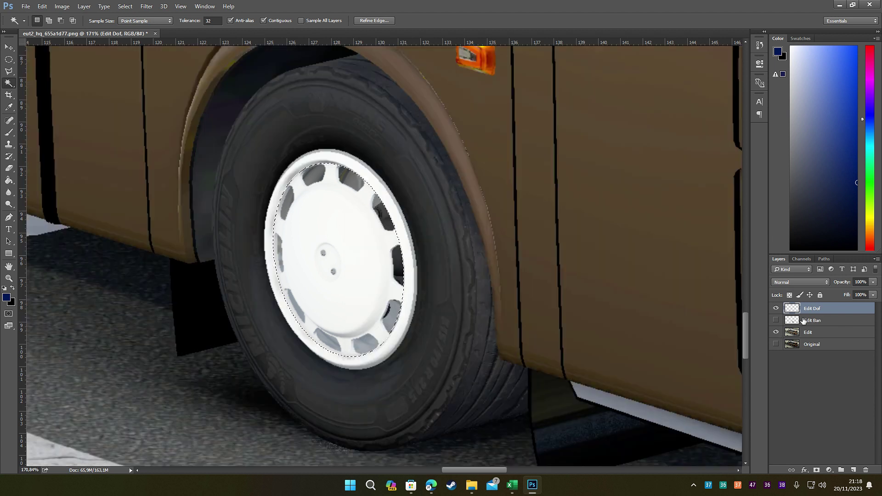
click(9, 59)
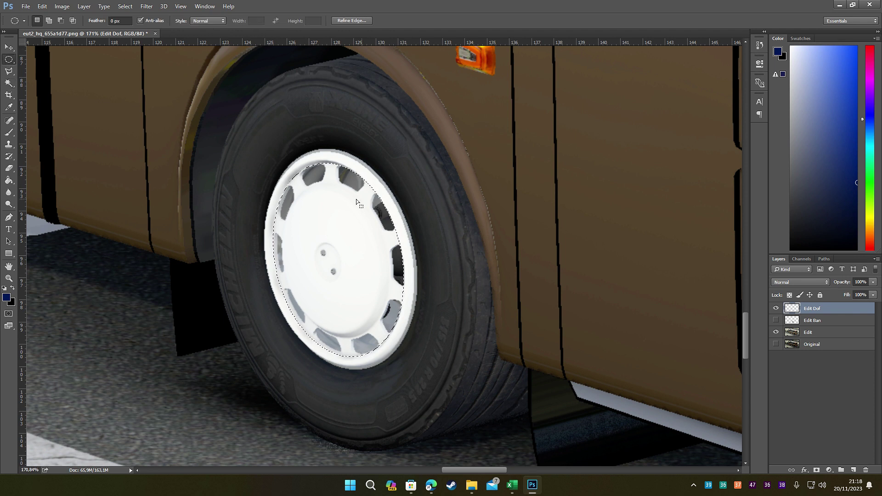
right_click(337, 194)
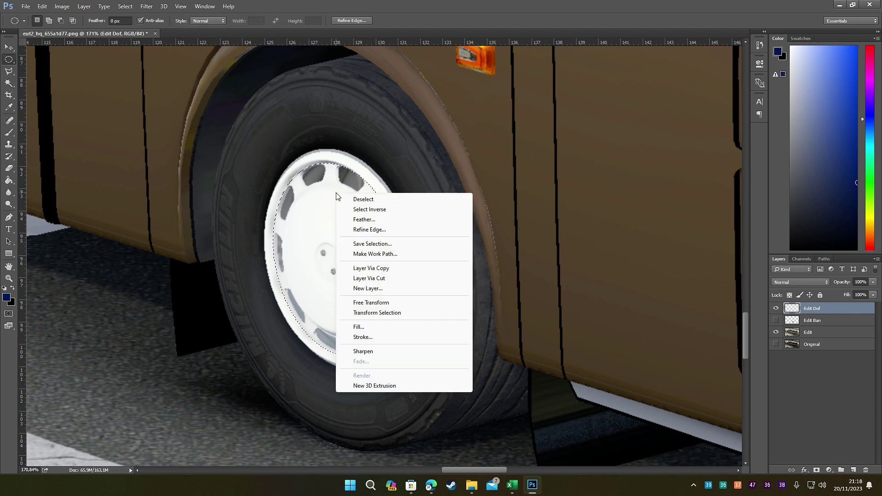
click(395, 304)
click(224, 21)
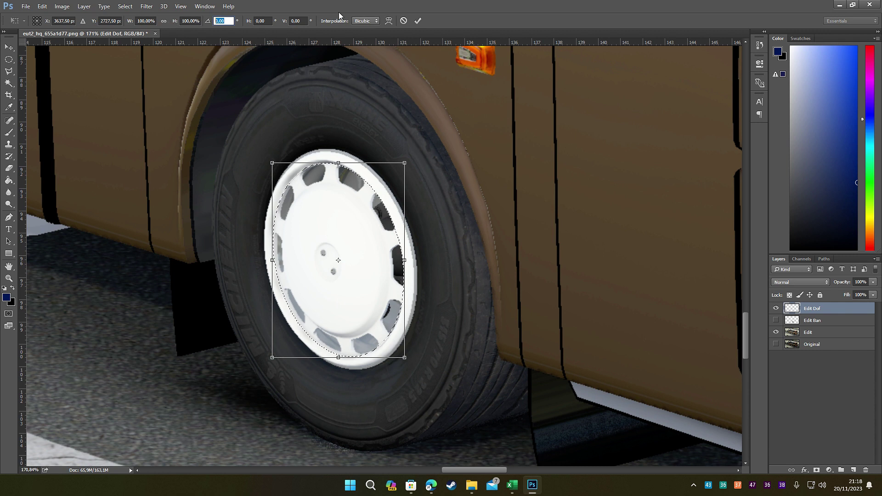
text(+13)
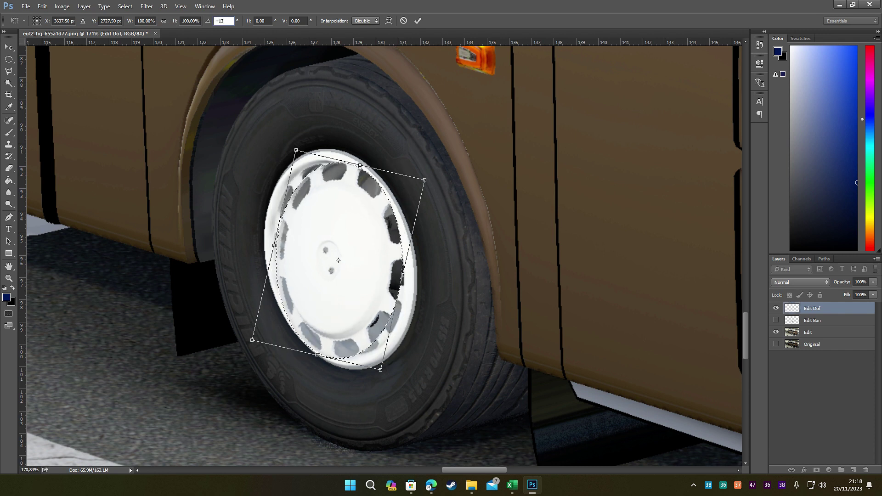
key(Return)
click(418, 20)
Stretch the upright disc horizontally to about 163% width so it is nearly circular.
right_click(344, 202)
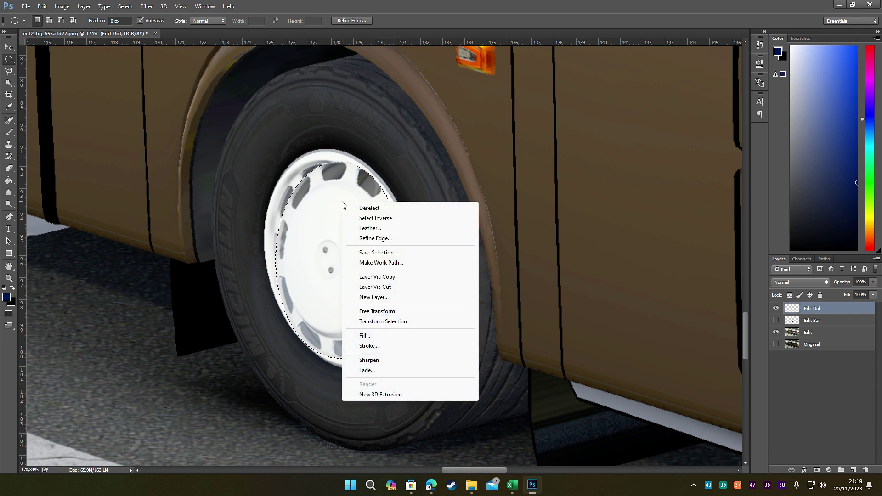
click(405, 321)
drag(404, 260, 484, 260)
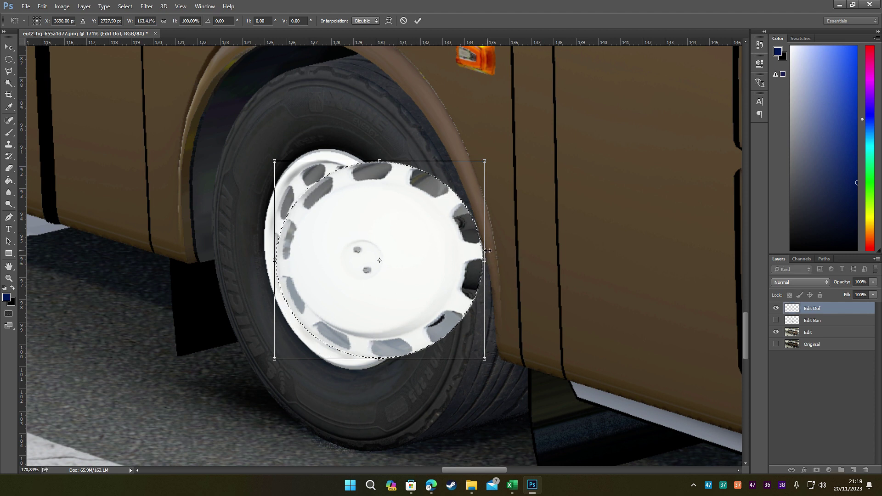
click(418, 21)
Apply the Sharpen More filter to the stretched disc.
click(144, 6)
mouse_move(132, 7)
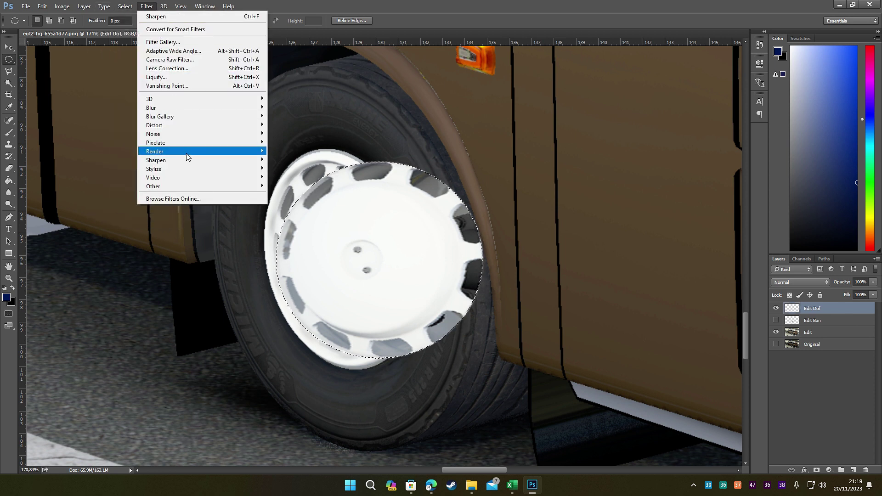
mouse_move(189, 164)
click(294, 178)
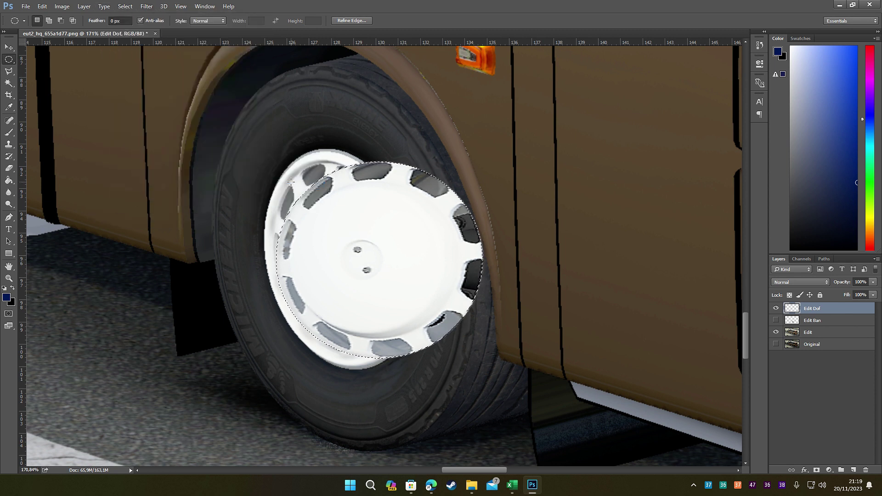
Try a Spin radial blur of 50 at Best quality on the disc and undo it.
click(147, 5)
mouse_move(179, 107)
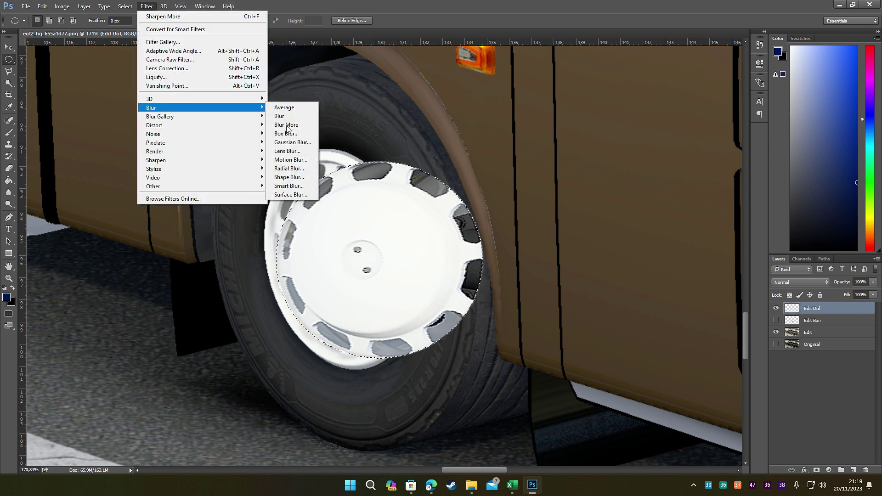
click(288, 169)
click(572, 202)
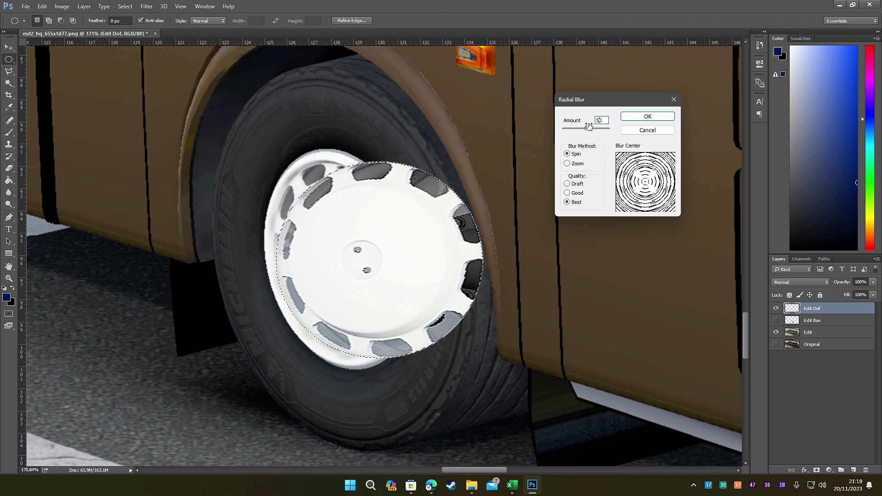
key(Return)
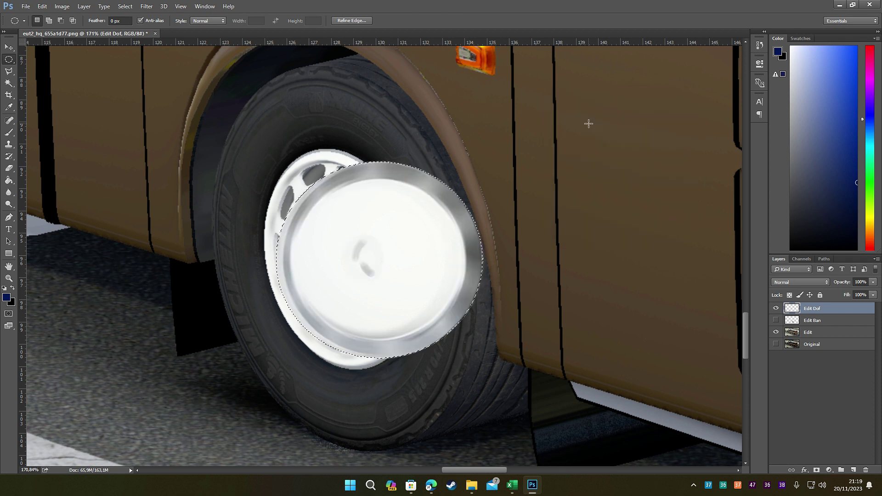
key(ctrl+z)
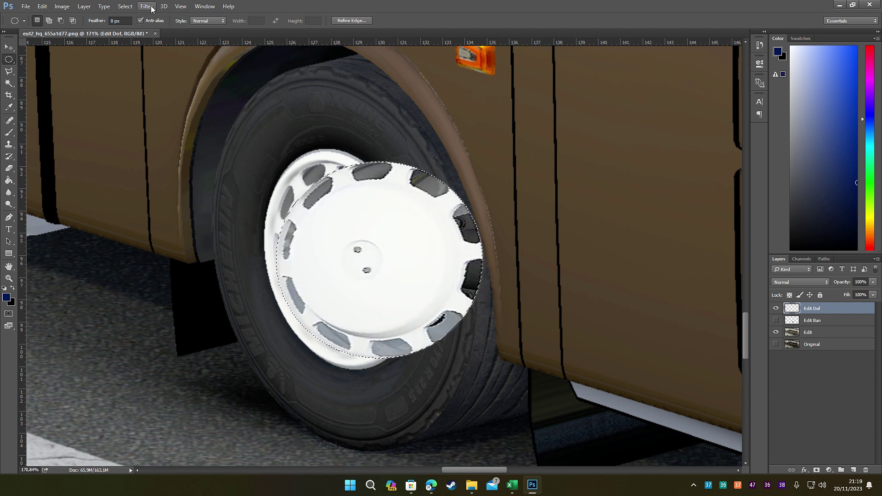
Try a weaker Spin radial blur at Best quality on the disc and undo it.
click(147, 6)
mouse_move(192, 111)
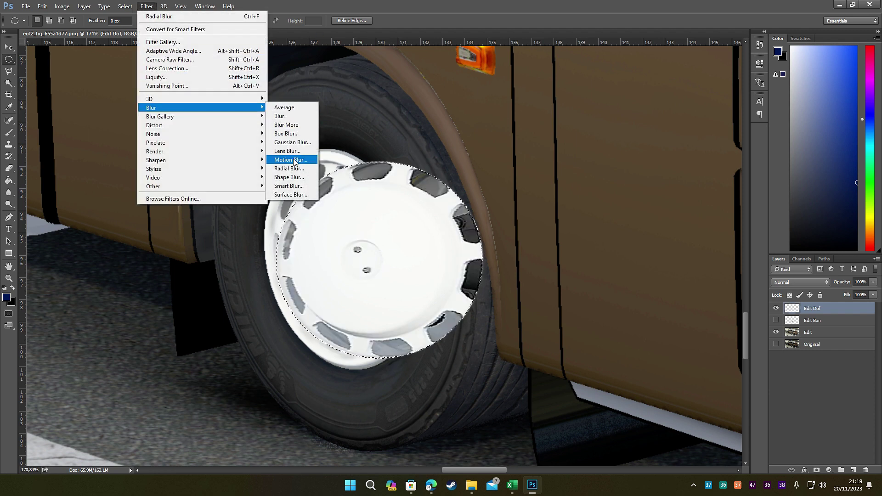
click(287, 169)
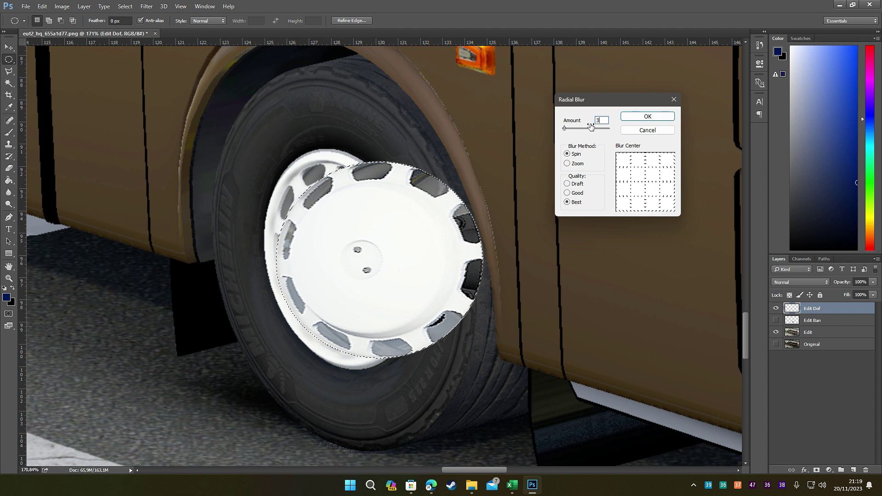
key(Return)
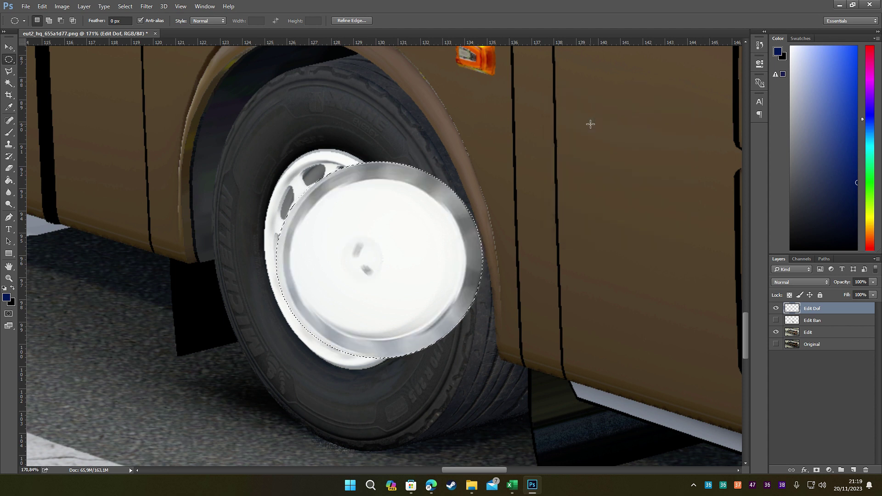
key(ctrl+z)
Apply a lighter radial blur to the disc with the Spin method at Best quality.
click(146, 6)
mouse_move(191, 110)
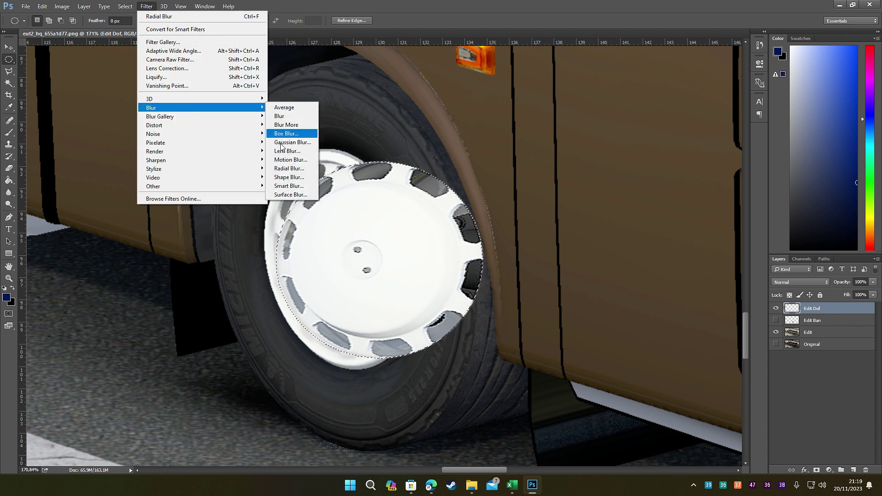
click(297, 169)
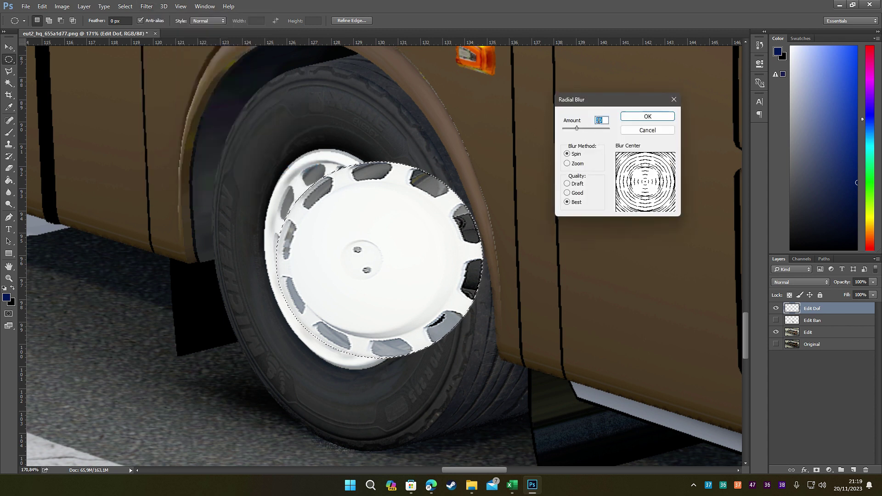
key(Return)
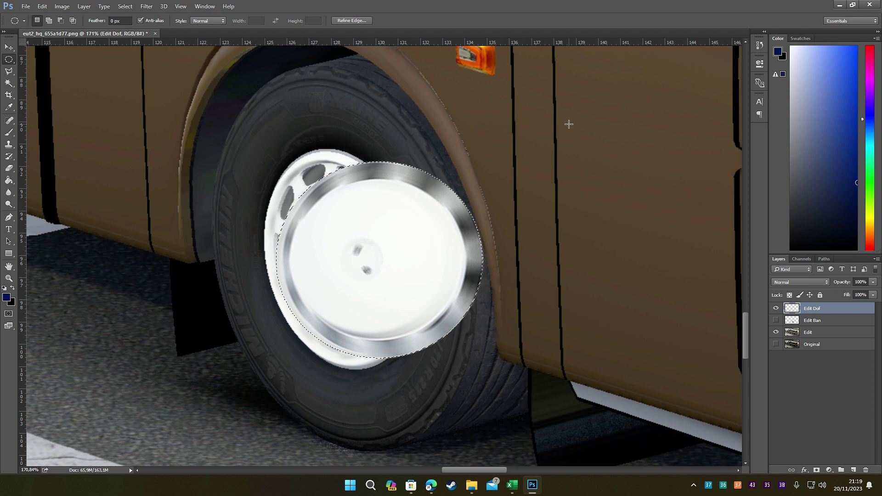
Fit the blurred disc back into the rim at about 61% width and -13° rotation, and clear the selection.
right_click(421, 212)
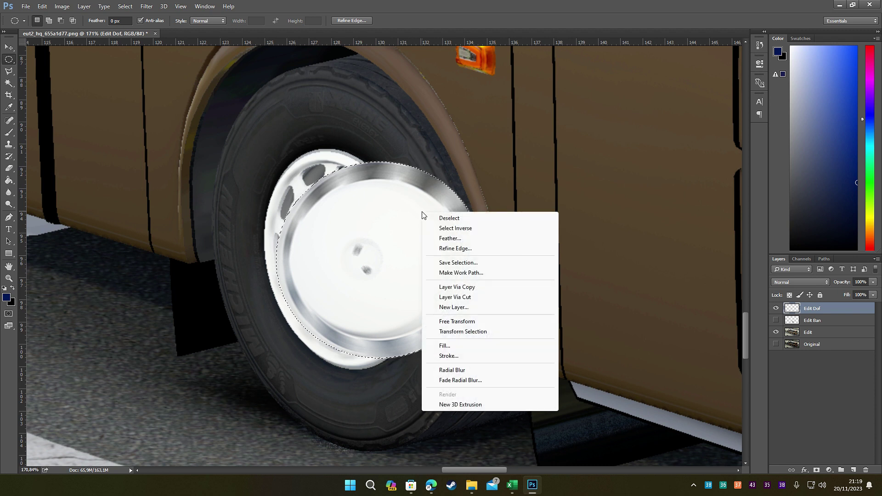
click(487, 322)
drag(485, 260, 408, 252)
drag(227, 21, 166, 21)
text(-13)
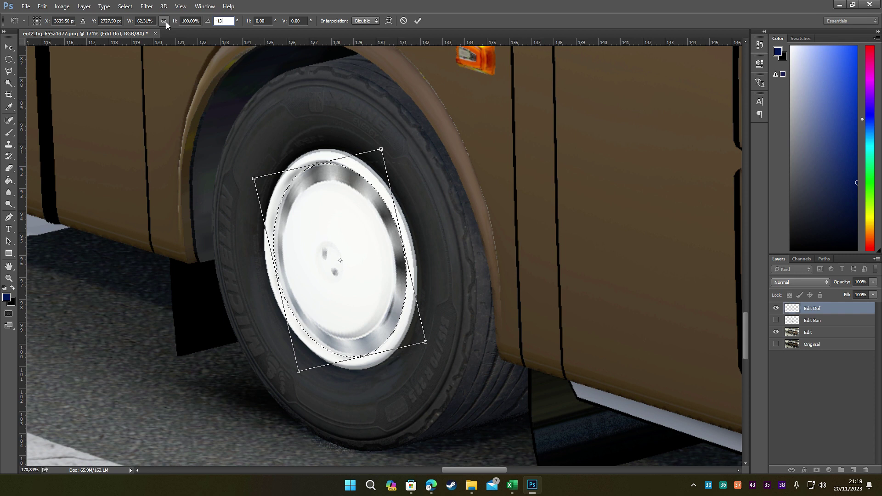
drag(405, 245, 406, 247)
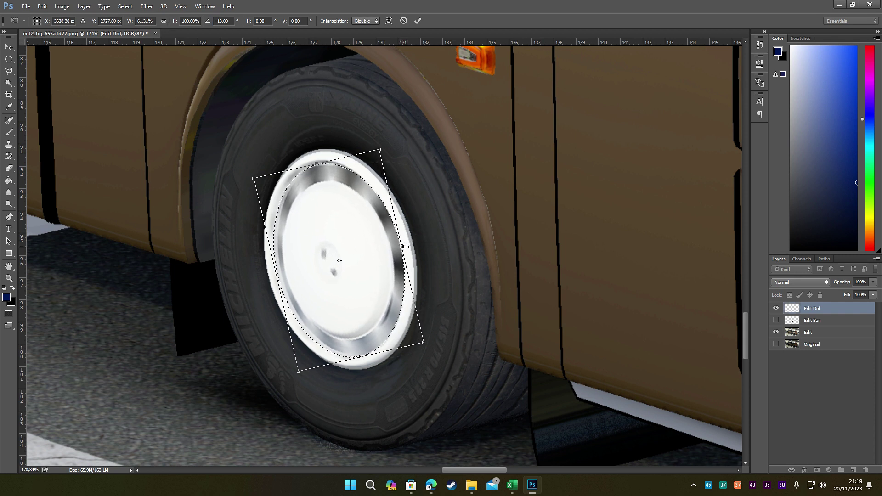
click(418, 20)
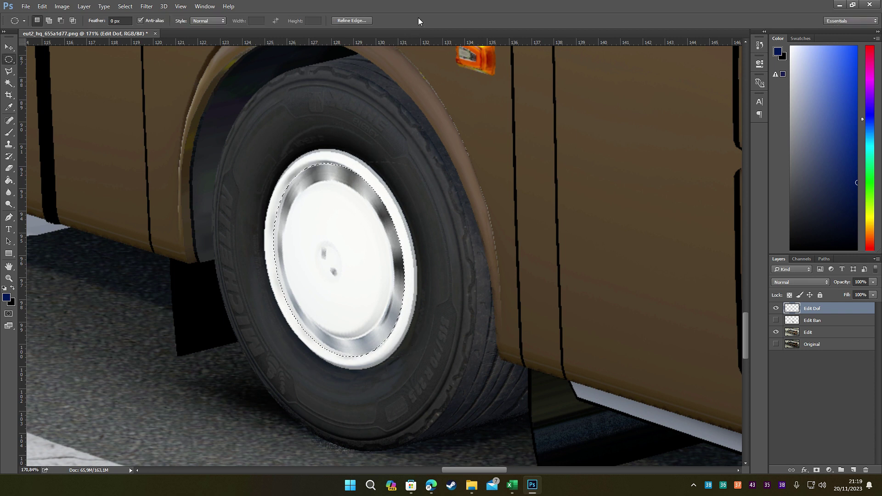
click(373, 125)
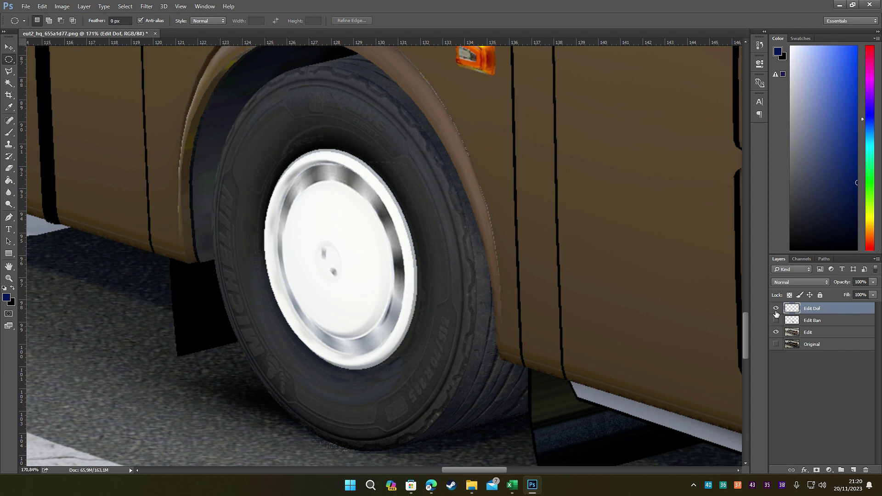
Hide the Edit Dof layer, keep the Edit layer shown and make it the active layer.
click(777, 333)
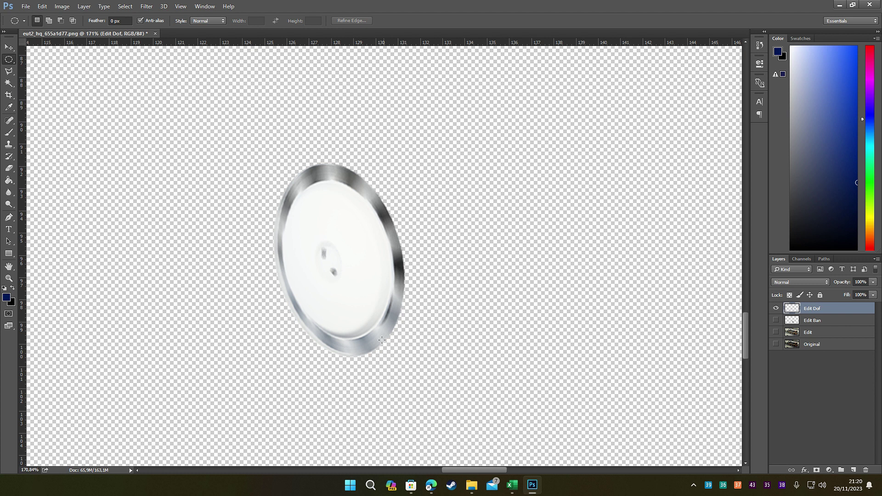
click(777, 309)
click(777, 332)
click(811, 332)
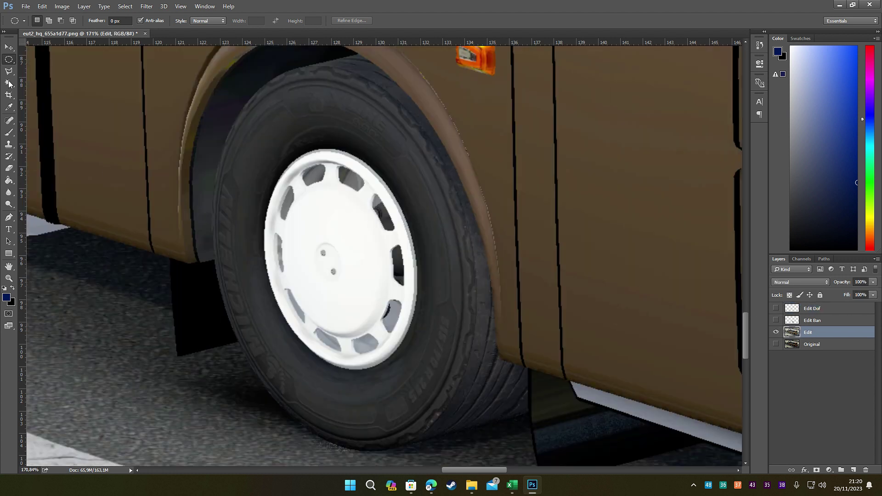
Make an elliptical selection of the rear hubcap's centre on the Edit layer, fitted at about 85% width, 97% height and -12° rotation.
drag(307, 205, 416, 322)
right_click(359, 257)
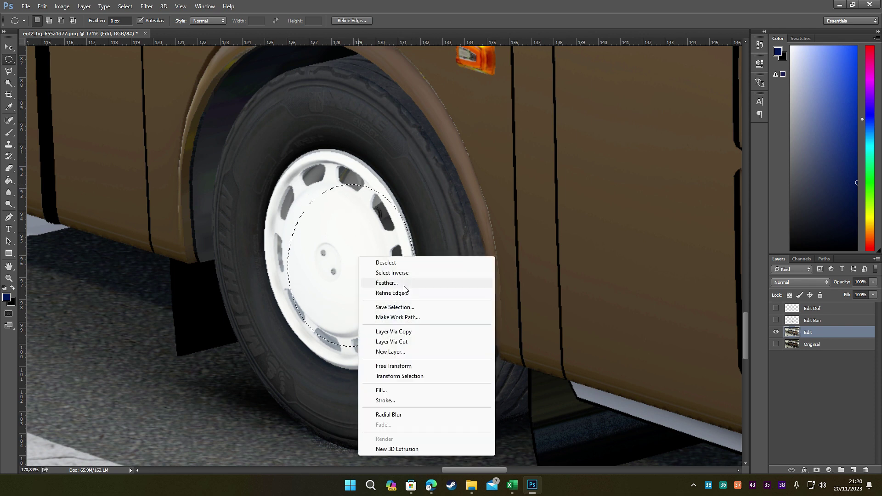
click(445, 379)
drag(415, 265, 390, 265)
drag(287, 265, 283, 265)
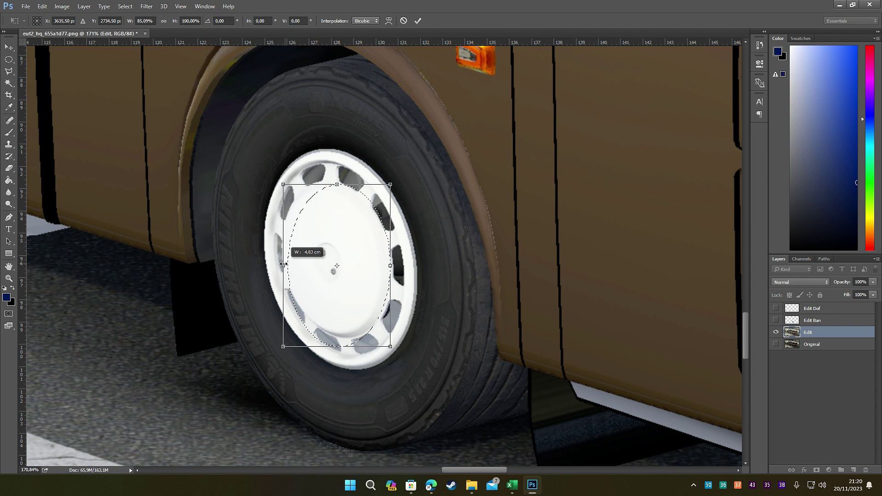
drag(338, 183, 337, 182)
drag(338, 347, 346, 342)
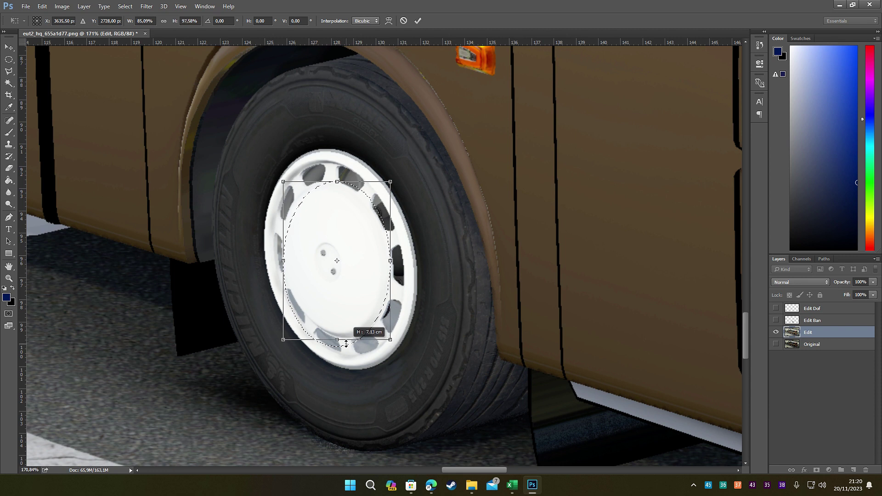
drag(362, 148, 339, 147)
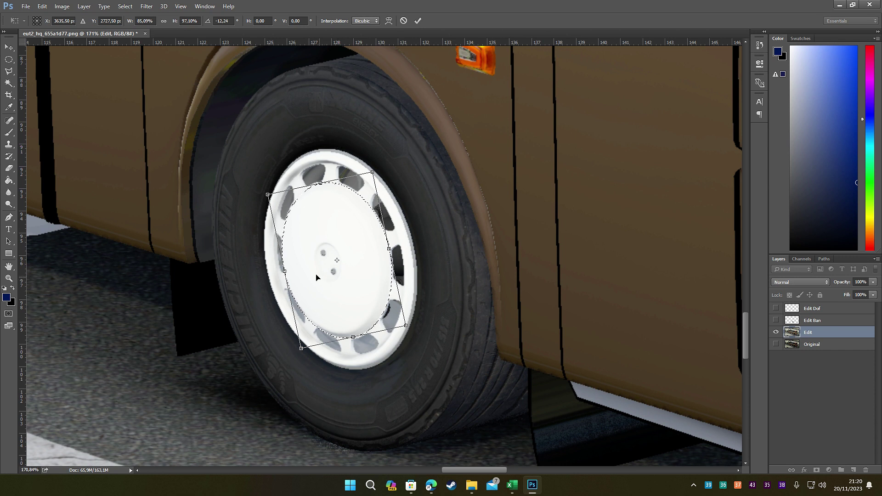
click(417, 20)
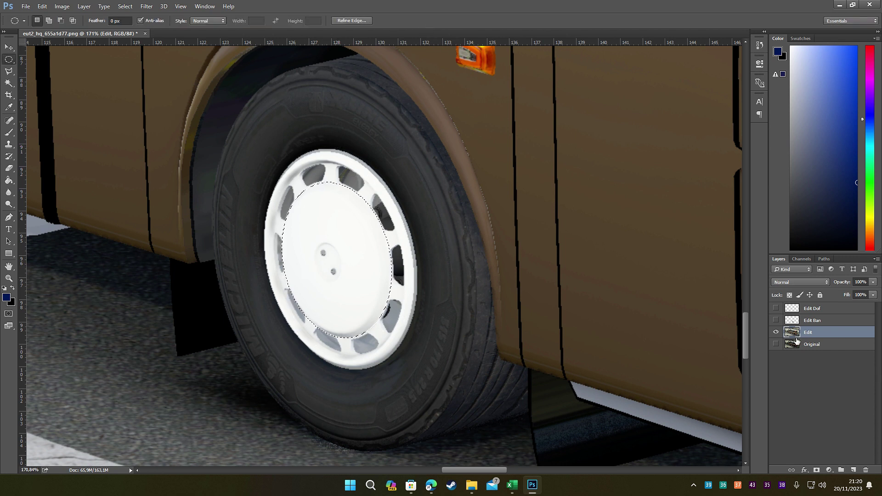
Show and activate the Edit Dof layer, delete its blurred centre inside the selection, and clear the selection.
click(775, 309)
click(826, 311)
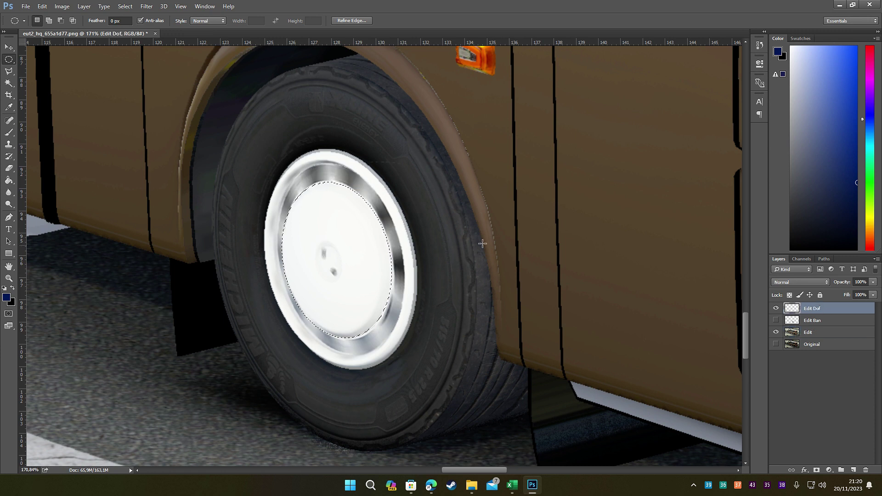
click(345, 240)
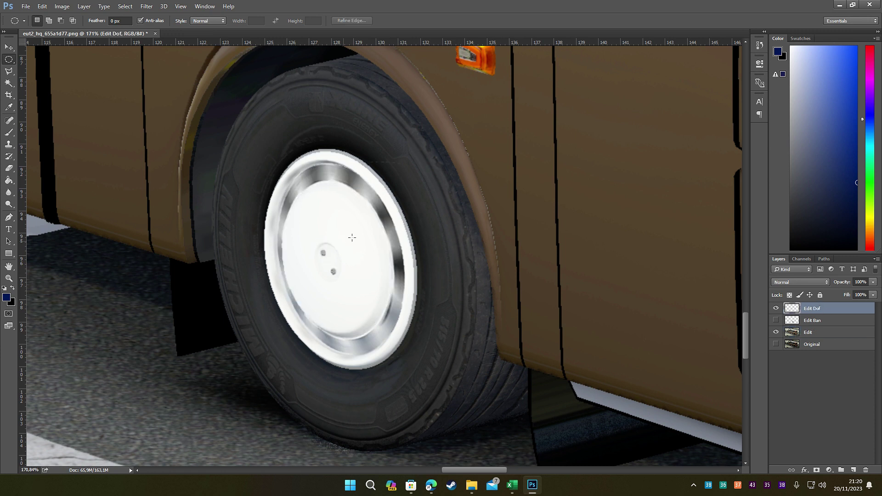
Show the Edit Ban layer and check the combined tyre and rim blur up close and against the whole bus.
click(777, 320)
scroll(371, 221, down, 6)
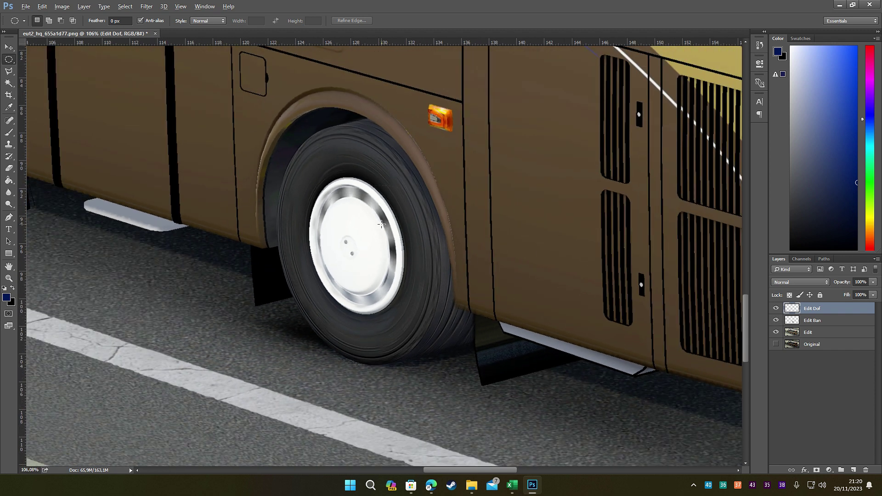
scroll(400, 224, down, 3)
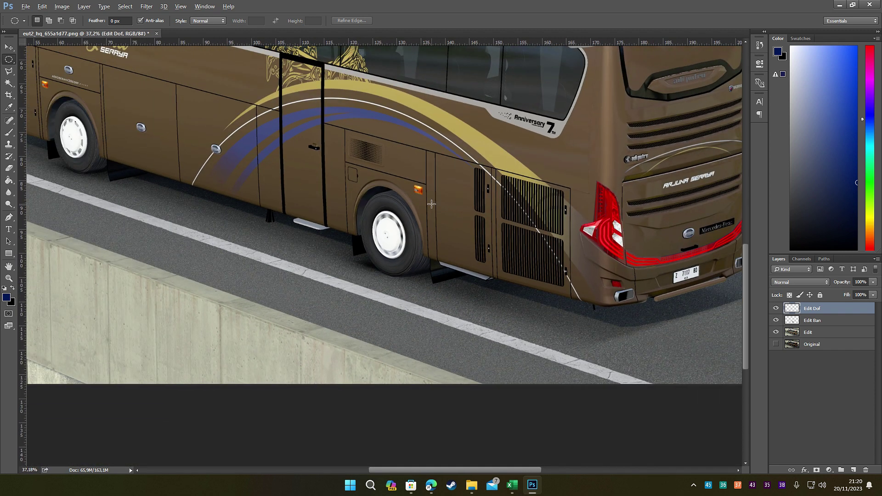
scroll(380, 187, up, 4)
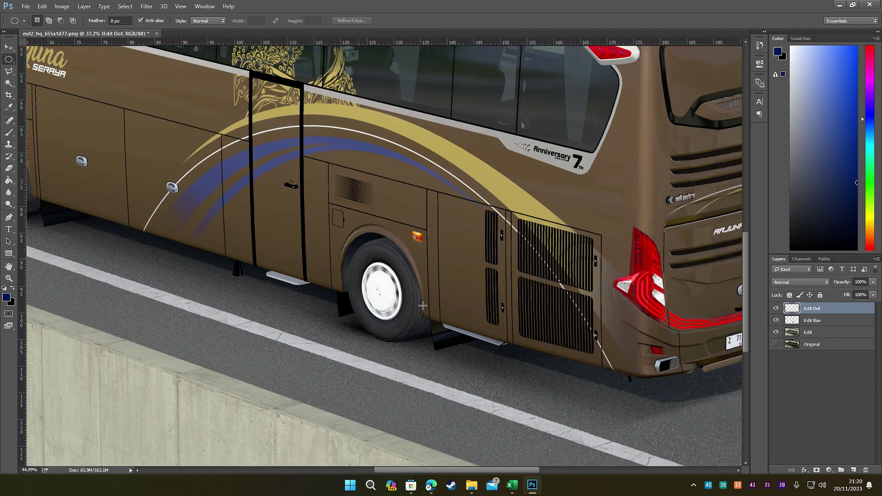
scroll(386, 286, up, 3)
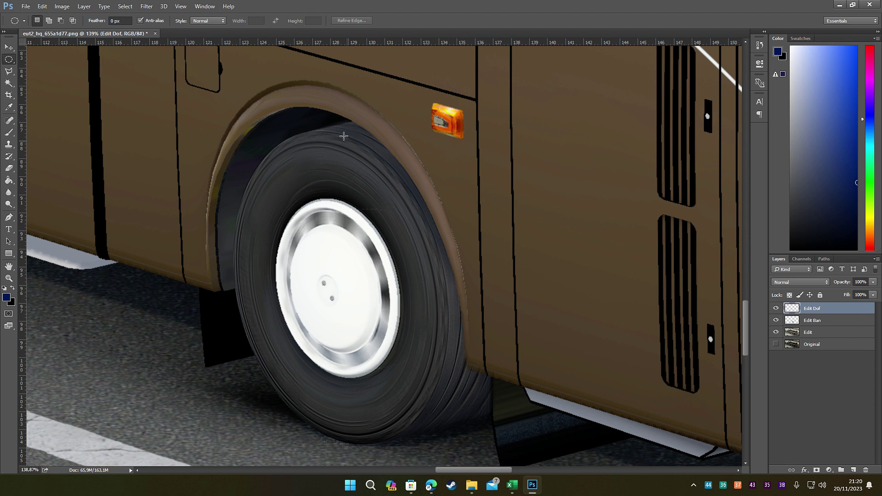
Open the green and white Sahaalah bus photo from Downloads, examine its rear wheel closely, and close the photo.
click(472, 484)
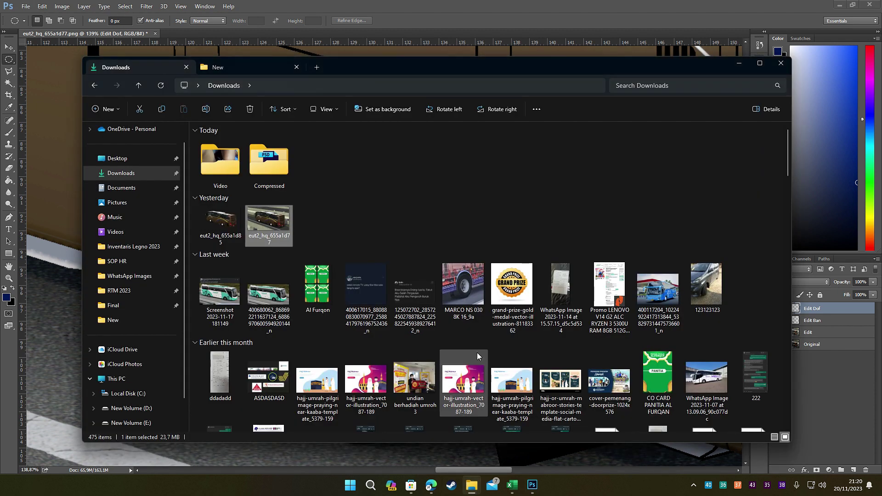
double_click(274, 302)
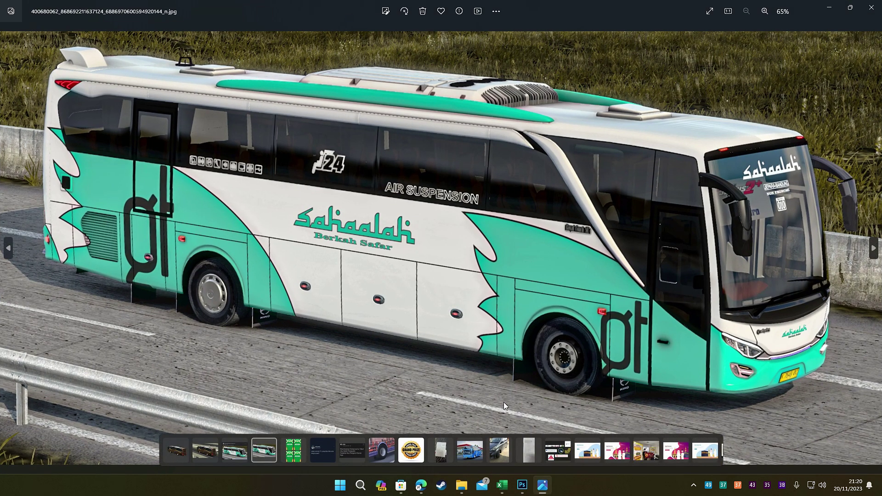
click(234, 451)
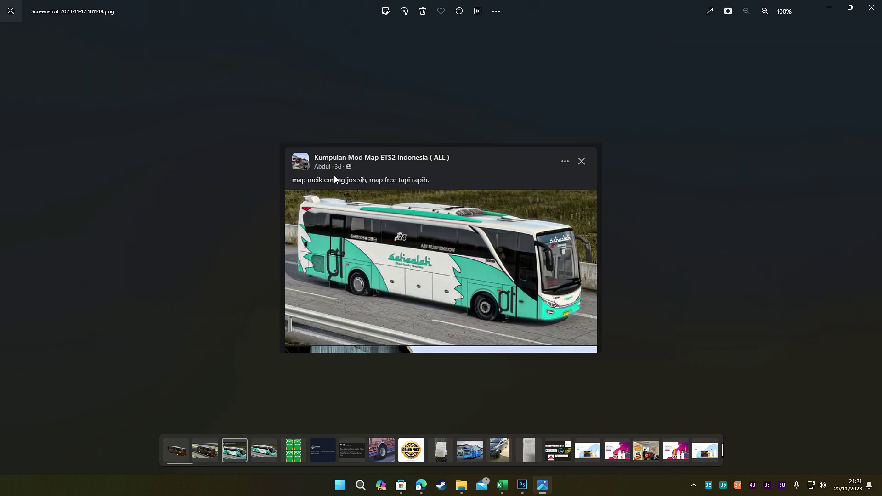
click(873, 248)
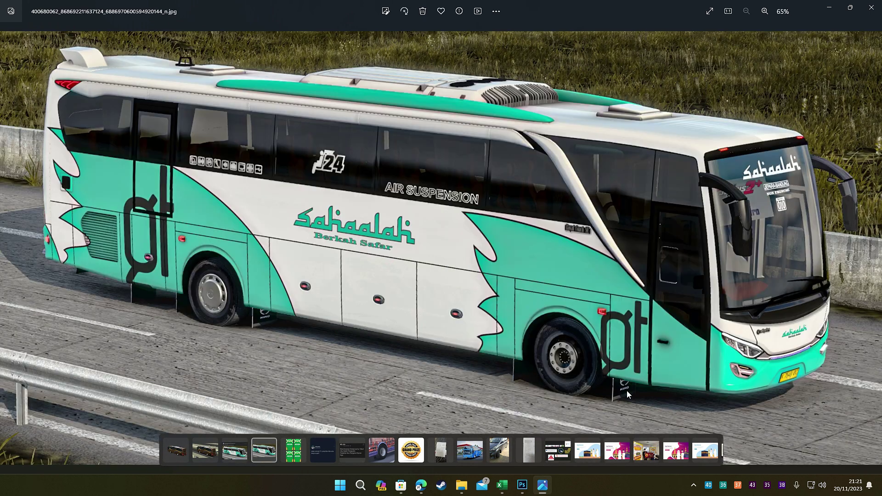
scroll(564, 311, up, 3)
drag(202, 202, 650, 274)
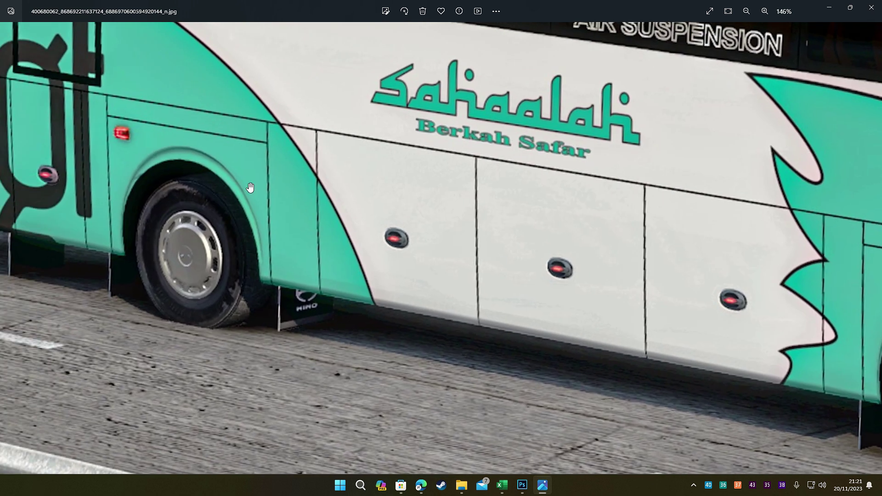
scroll(237, 239, up, 4)
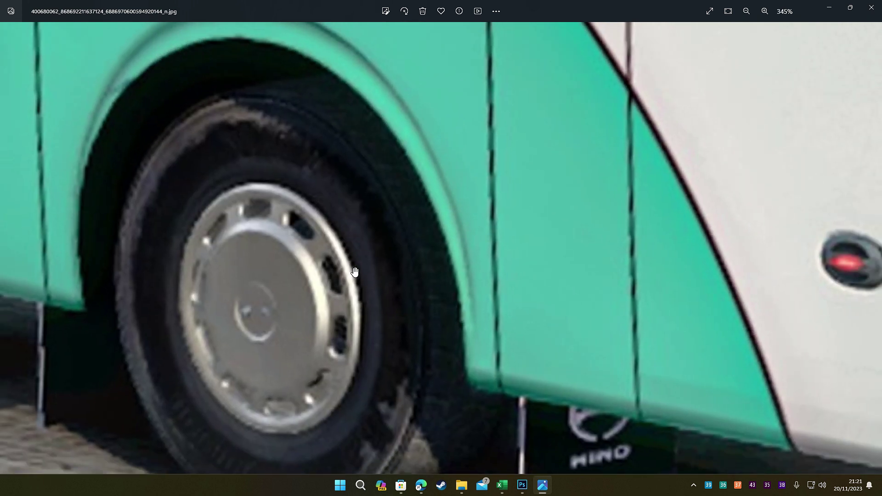
scroll(318, 246, down, 1)
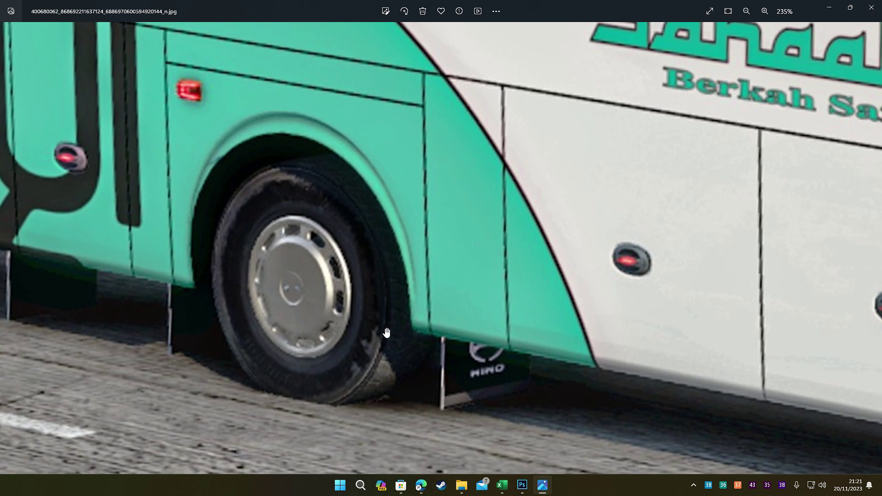
scroll(273, 176, down, 5)
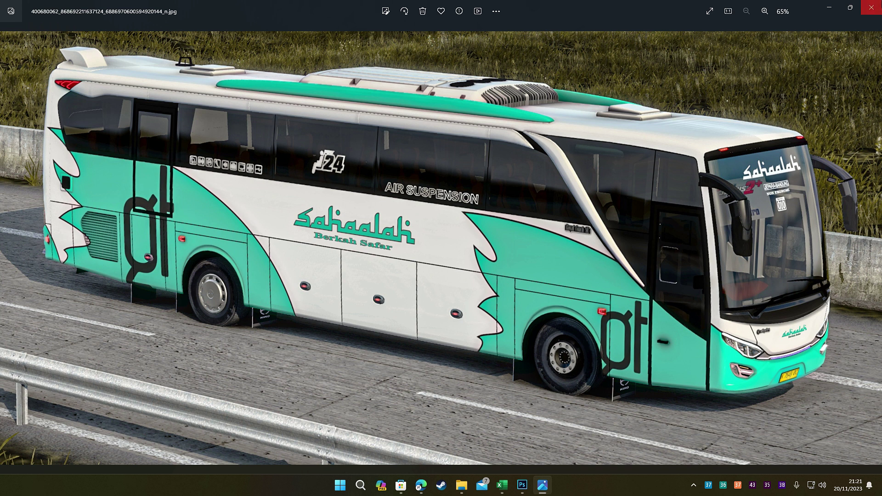
click(872, 8)
View the blurred-wheel reference image MARCO NS 030 8K 16_9a from Downloads, close it and return to Photoshop.
double_click(463, 283)
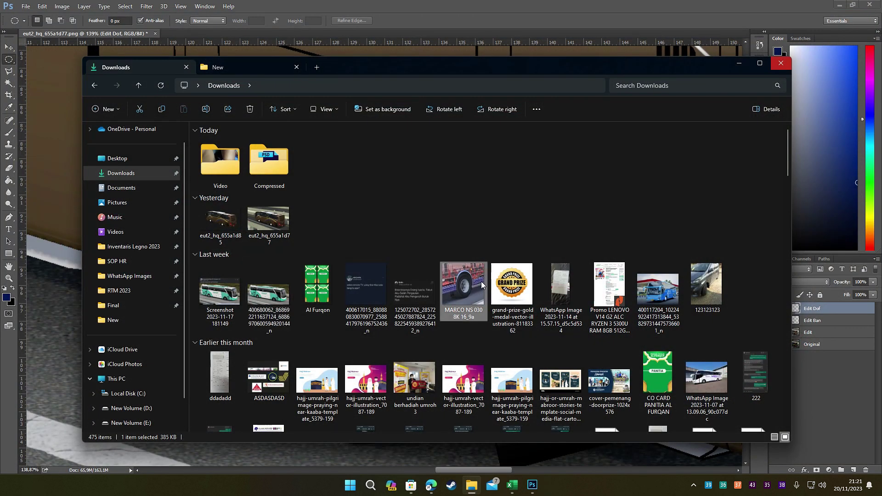
scroll(422, 327, down, 5)
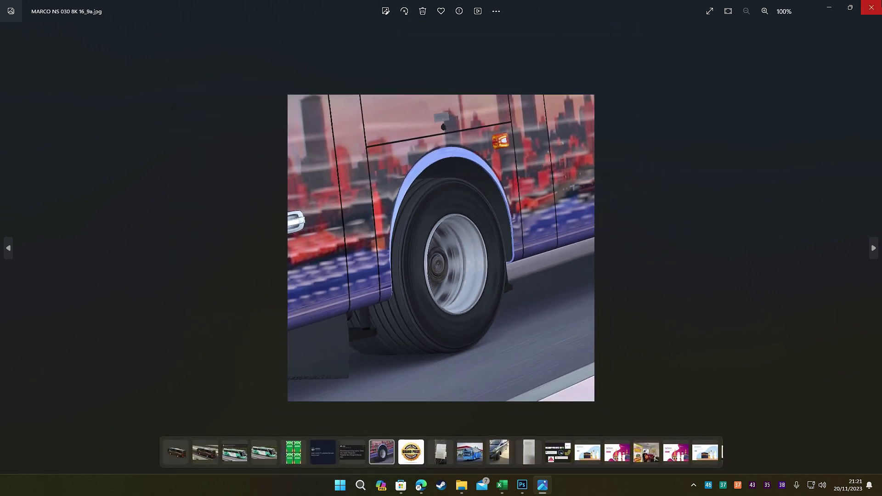
click(871, 4)
click(566, 4)
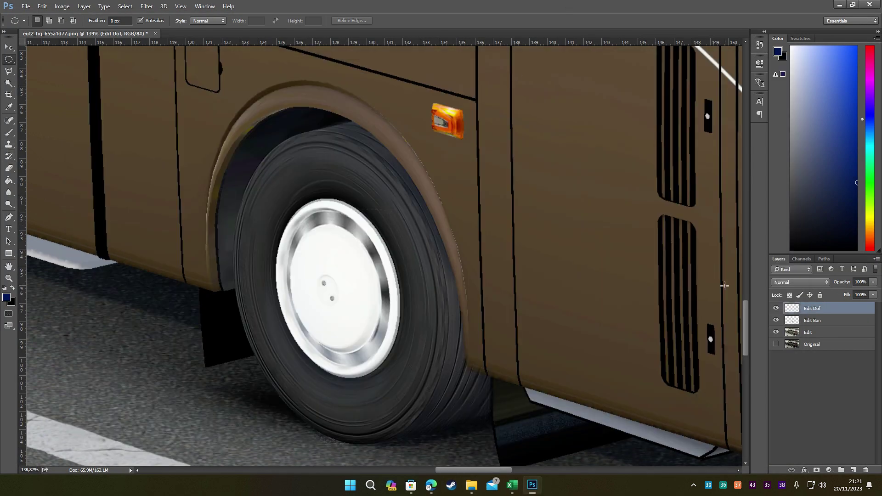
Hide the Edit Dof and Edit Ban layers and make the Edit layer active.
click(4, 167)
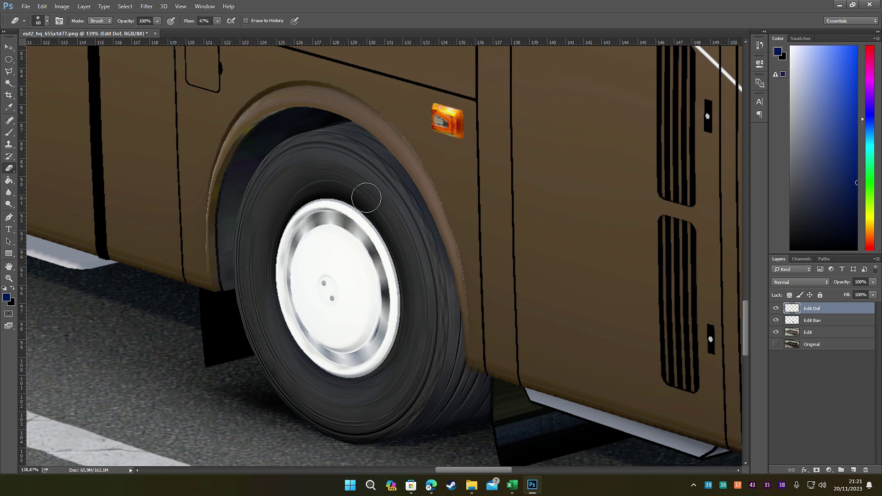
scroll(455, 262, down, 2)
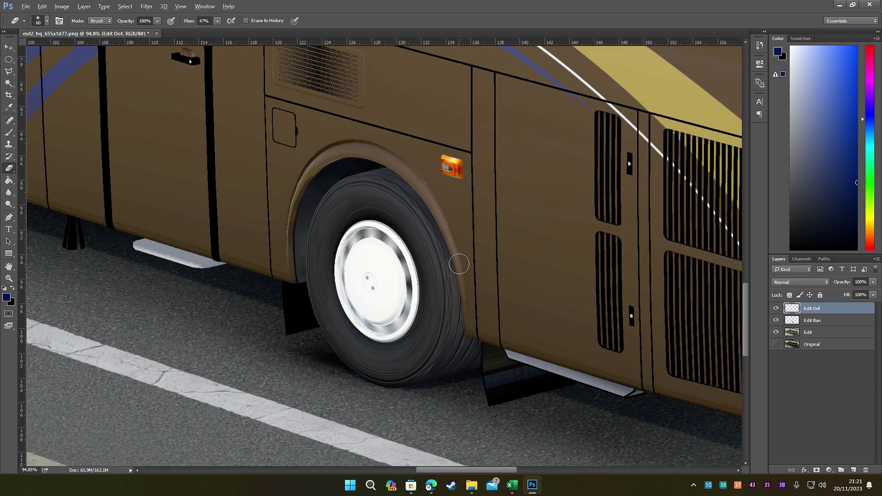
click(777, 309)
click(816, 333)
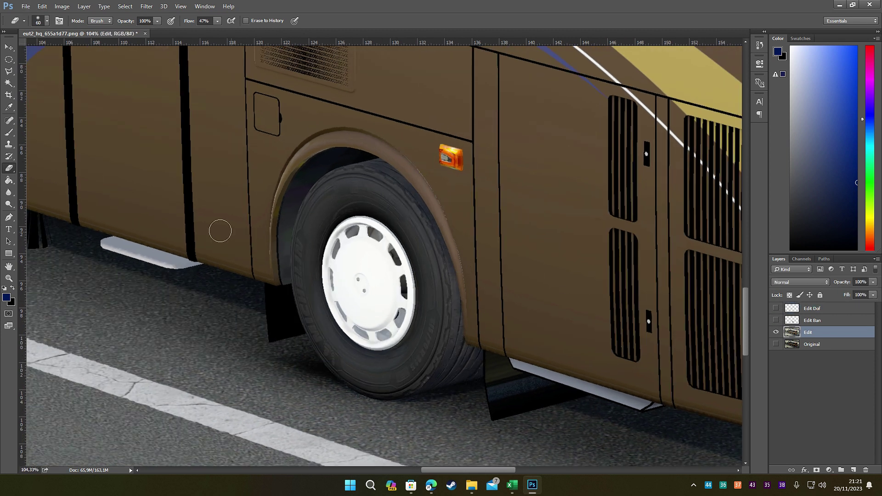
scroll(453, 286, down, 1)
scroll(453, 286, up, 3)
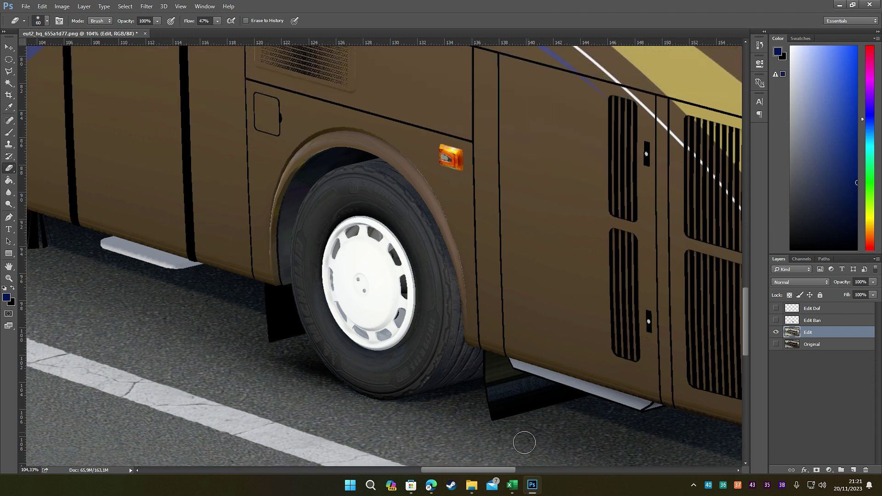
Bring the bus's front wheel into close view with the Elliptical Marquee tool ready.
click(8, 60)
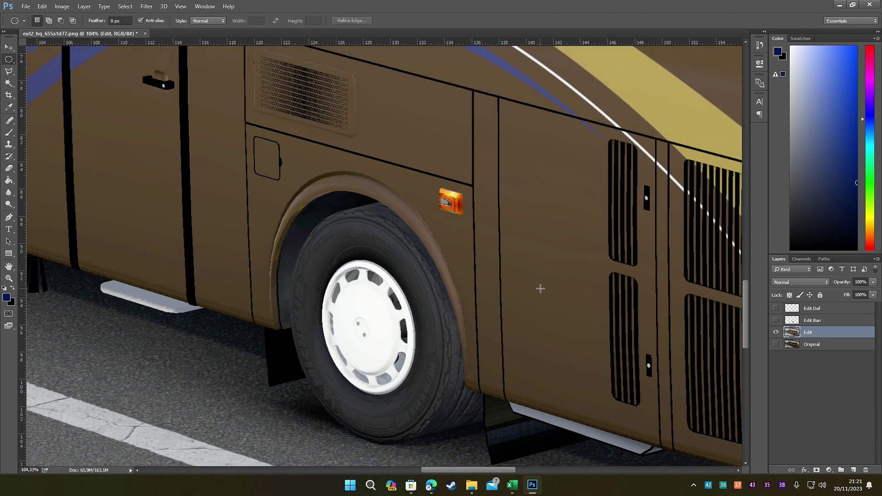
scroll(543, 270, down, 5)
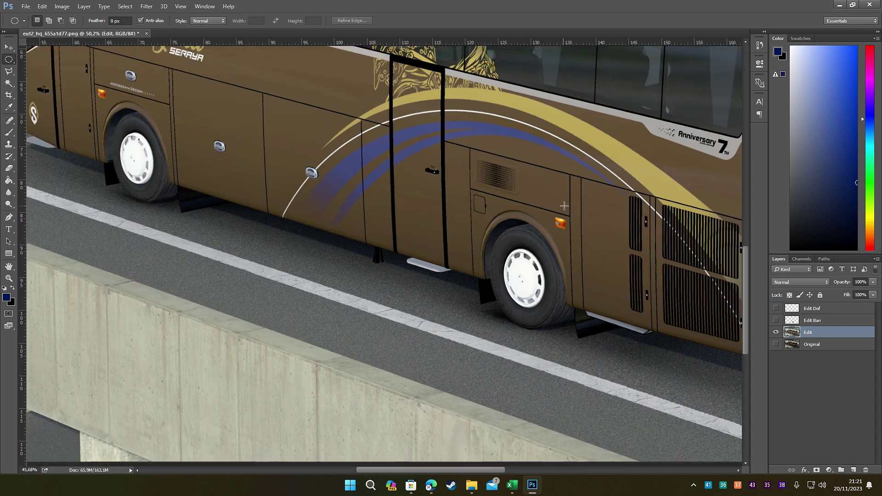
scroll(265, 182, up, 5)
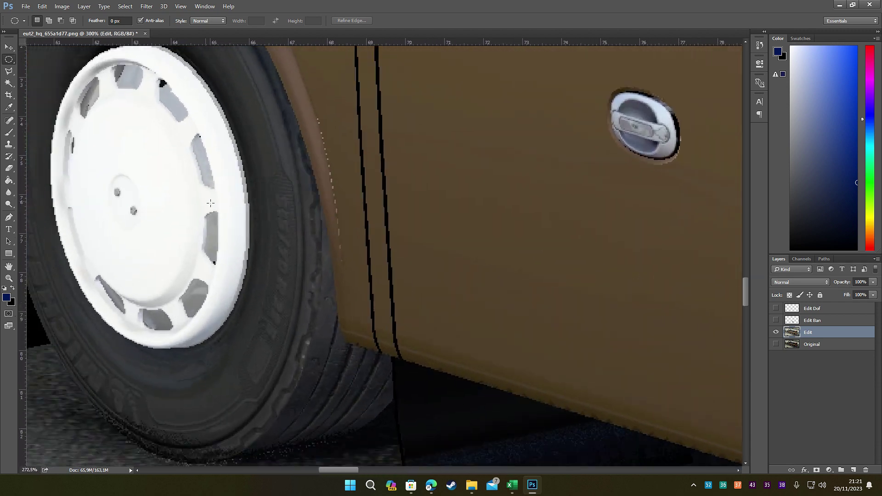
scroll(230, 182, down, 2)
scroll(276, 179, up, 3)
scroll(292, 176, down, 2)
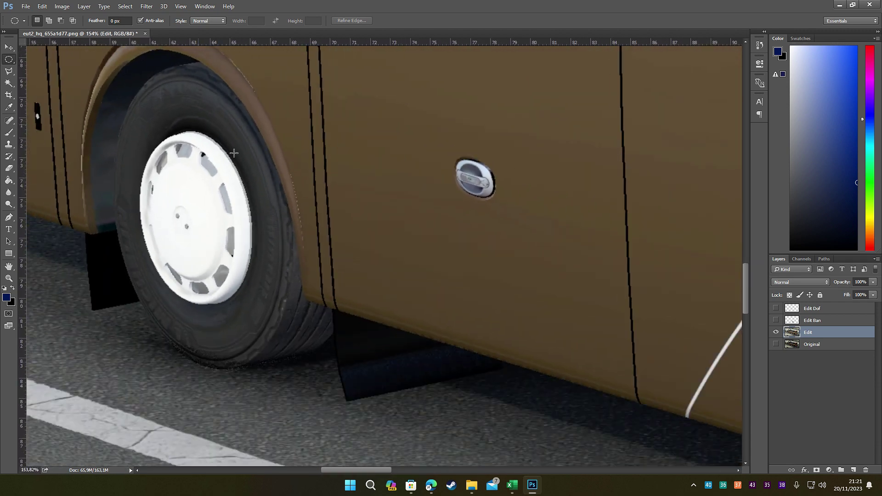
scroll(192, 129, up, 1)
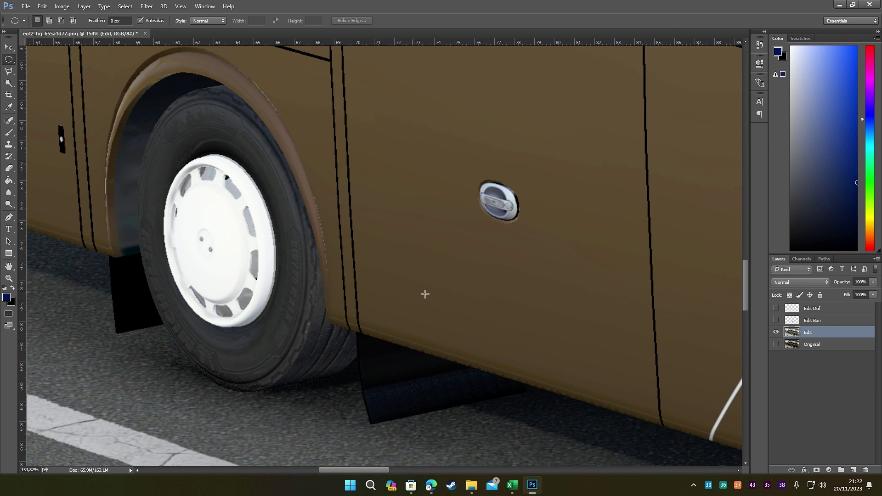
scroll(425, 294, down, 1)
scroll(184, 152, up, 3)
scroll(203, 163, down, 1)
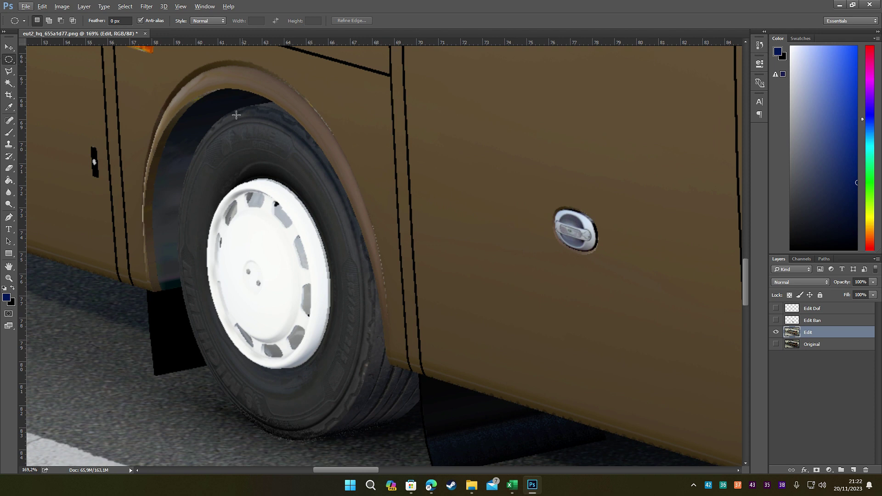
drag(192, 116, 416, 455)
right_click(331, 250)
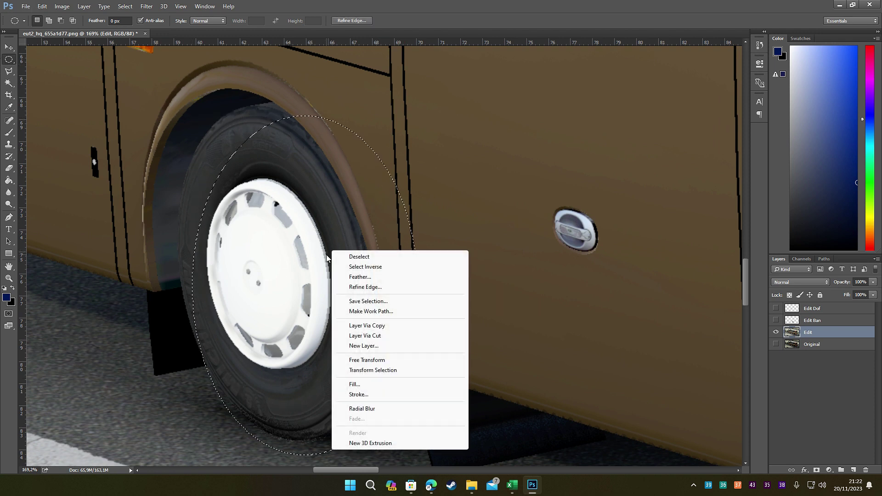
key(Escape)
right_click(7, 60)
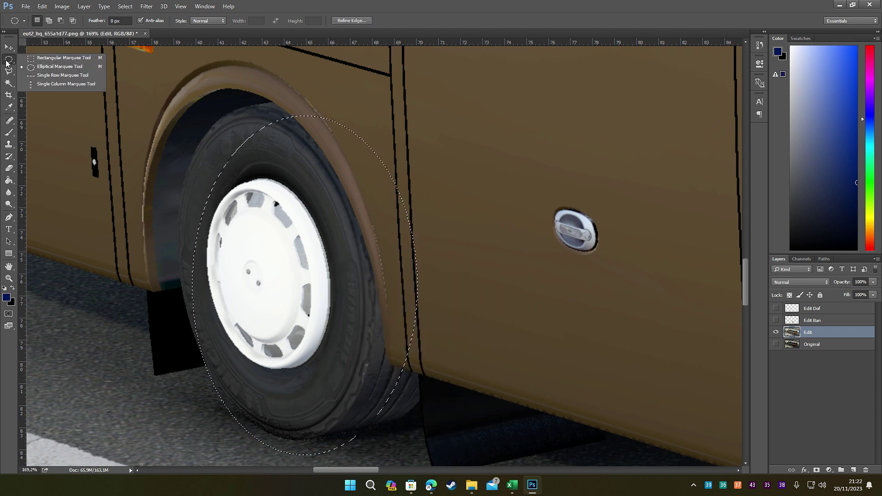
click(375, 174)
right_click(325, 219)
key(Escape)
Draw an elliptical selection around the front tyre and transform it to 87.63% width, 95.81% height and -10.82° rotation to match the tyre's outline.
drag(196, 112, 413, 456)
right_click(310, 255)
click(426, 377)
drag(413, 282, 376, 280)
drag(189, 260, 178, 259)
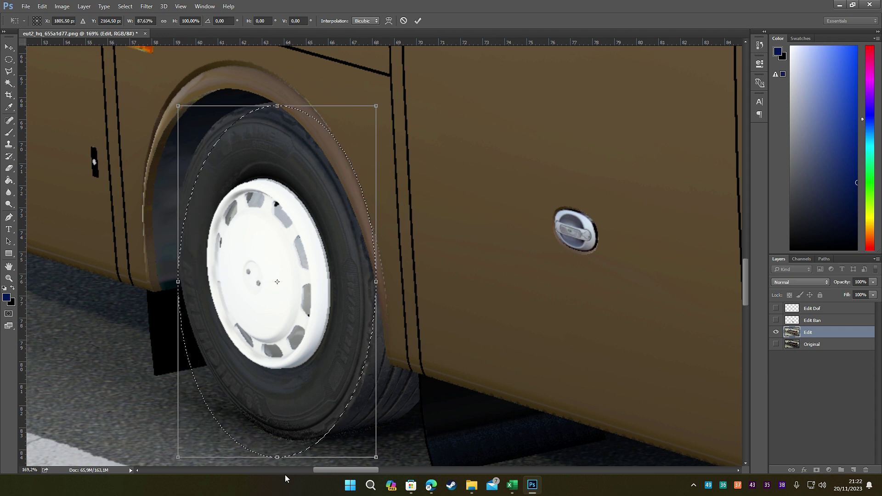
drag(277, 457, 288, 441)
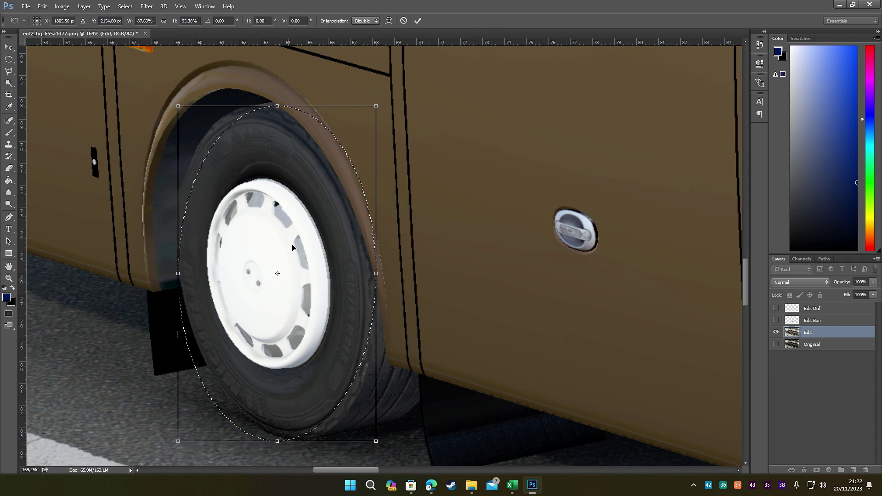
drag(277, 105, 274, 105)
drag(320, 70, 279, 67)
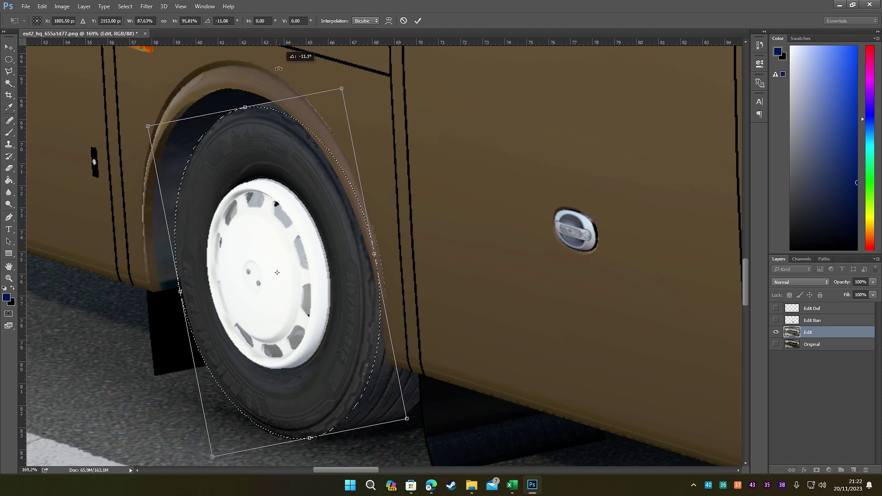
drag(180, 300, 181, 296)
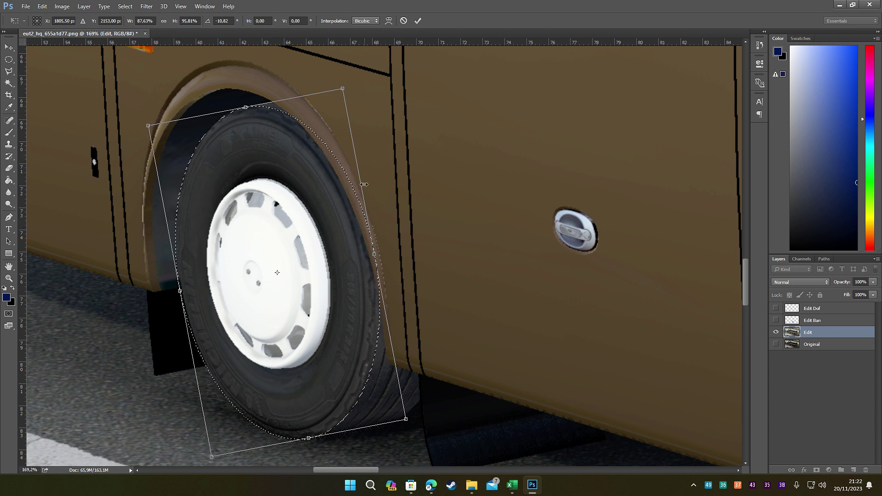
click(414, 23)
Refine the selection with the Polygonal Lasso, adding the tyre's top edge and subtracting the overlap onto the wheel arch.
click(9, 71)
click(239, 108)
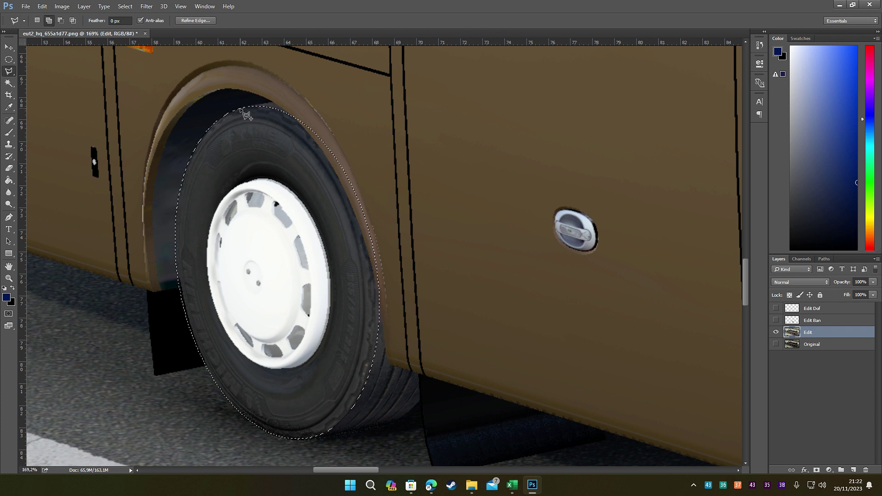
click(274, 101)
double_click(243, 134)
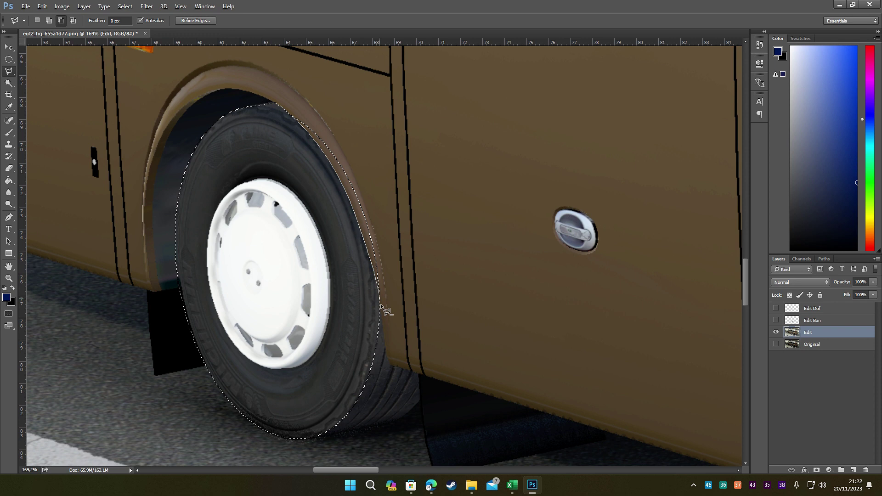
click(401, 315)
click(411, 219)
double_click(304, 86)
Add the visible tread beside the front tyre's lower half to the selection, following the body's lower edge and the ground contact.
shift+click(379, 295)
click(384, 344)
click(388, 357)
click(391, 367)
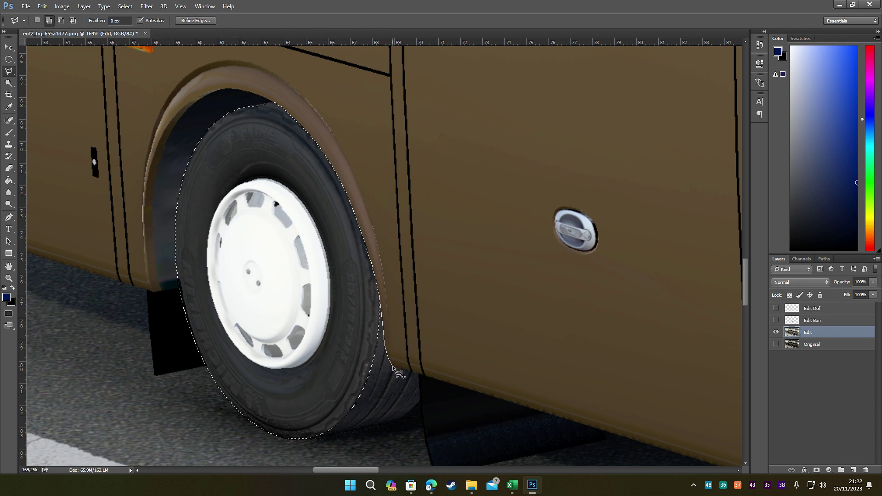
click(420, 375)
click(421, 398)
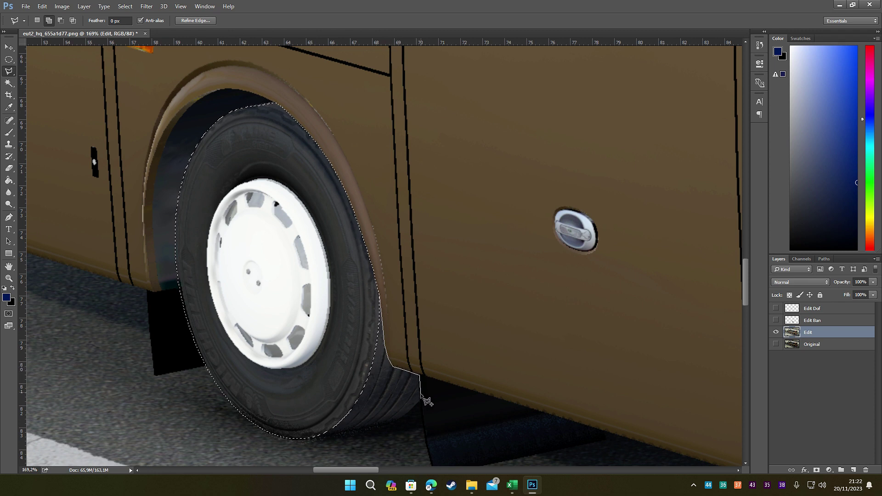
click(403, 420)
click(299, 439)
click(278, 359)
double_click(291, 236)
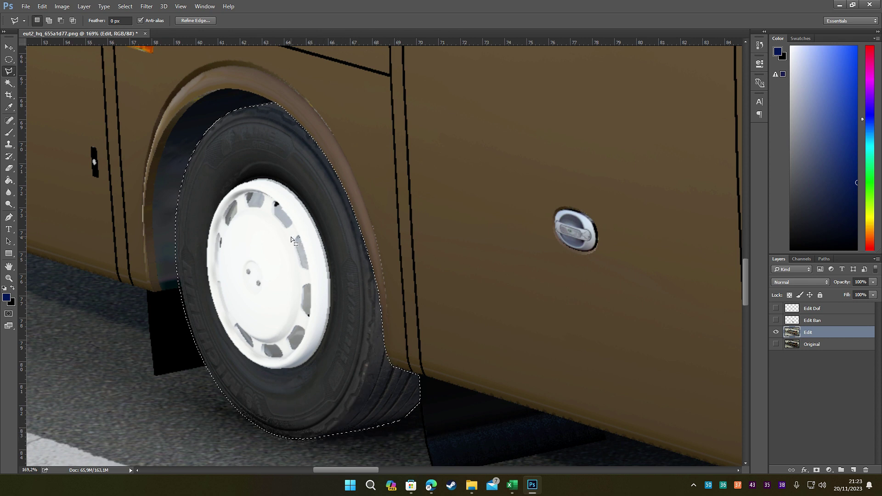
Copy the selected front wheel to a new layer and name the layer Edit Ban Depan.
right_click(321, 298)
key(Escape)
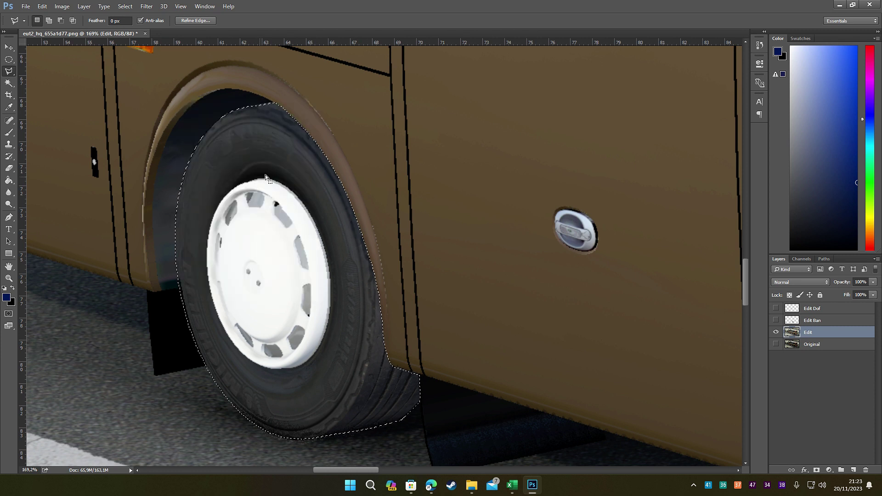
right_click(291, 170)
click(321, 244)
double_click(813, 332)
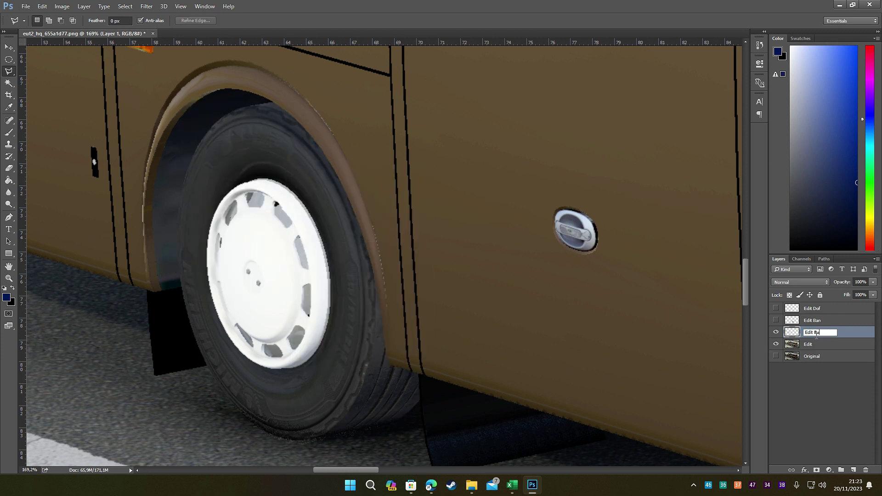
text(Edit Ban Depan)
key(Return)
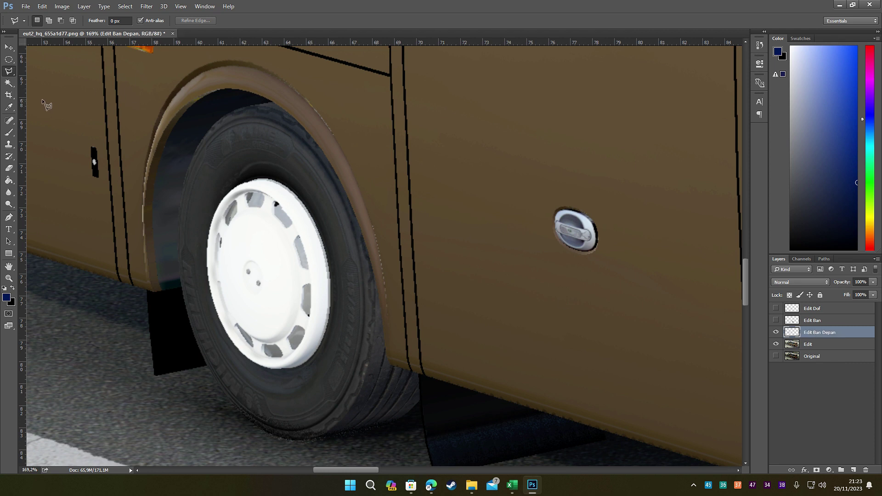
Select the wheel on the Edit Ban Depan layer by picking the empty area with the Magic Wand and inverting the selection.
click(9, 86)
click(340, 84)
right_click(346, 89)
click(421, 242)
right_click(341, 97)
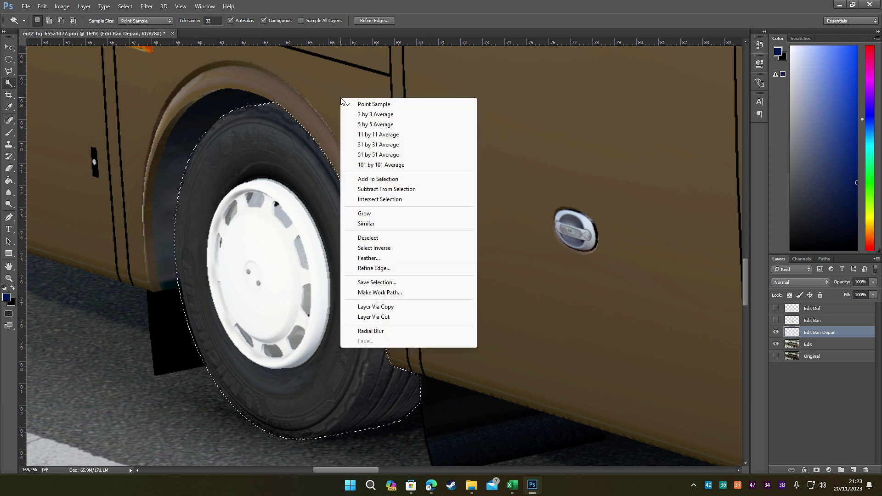
click(404, 248)
Apply the Sharpen More filter to the selected front wheel.
click(155, 8)
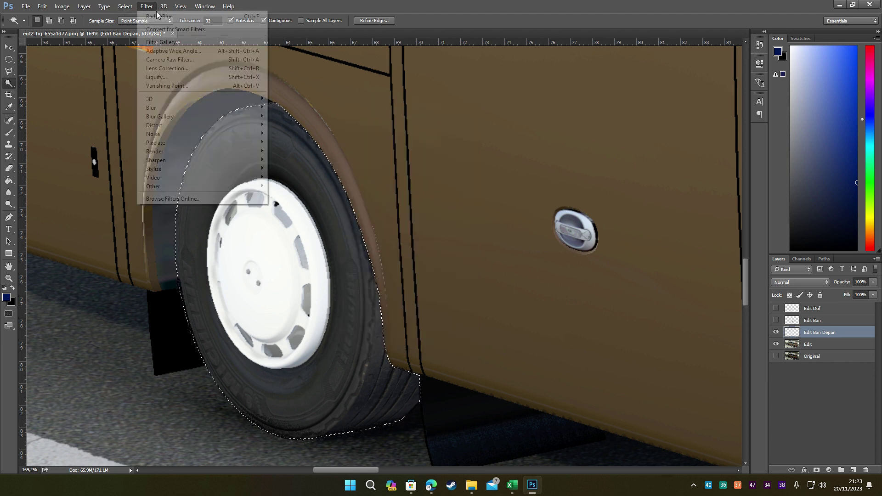
mouse_move(182, 160)
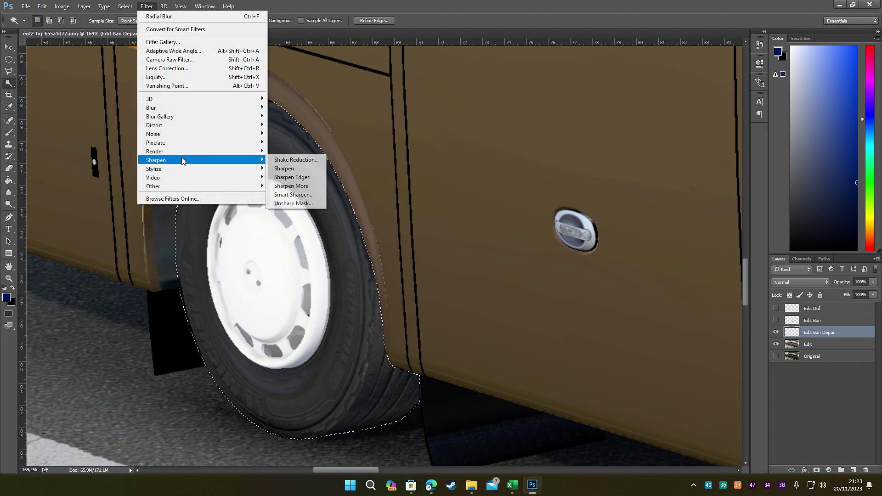
click(306, 186)
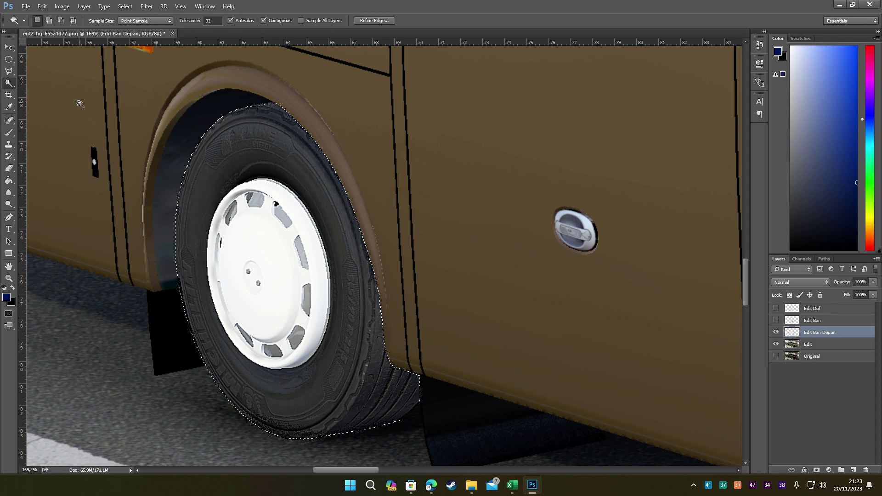
Start a Path Blur on the front wheel, draw a blur path across it and remove the default path in mid-image.
click(146, 6)
mouse_move(171, 119)
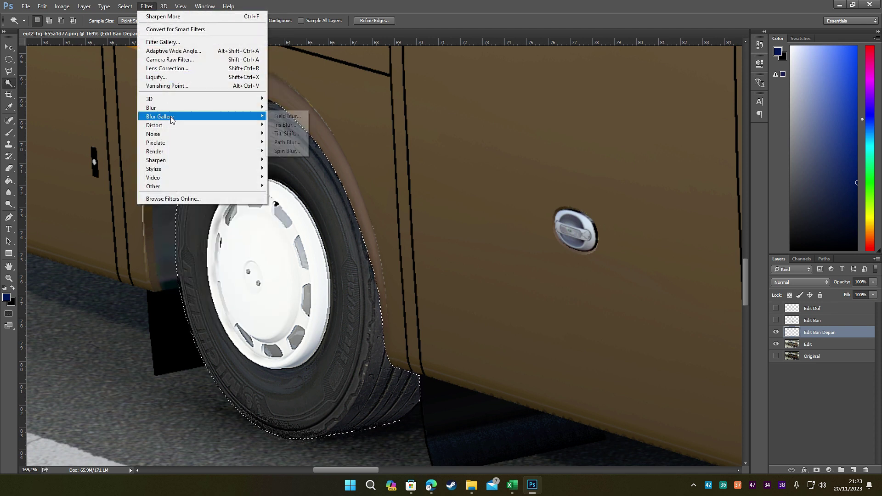
click(287, 142)
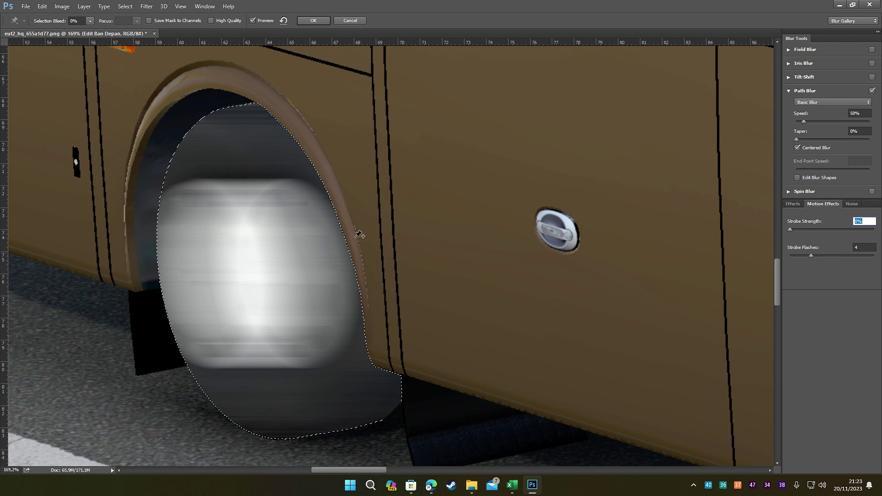
drag(222, 246, 373, 252)
scroll(398, 250, down, 5)
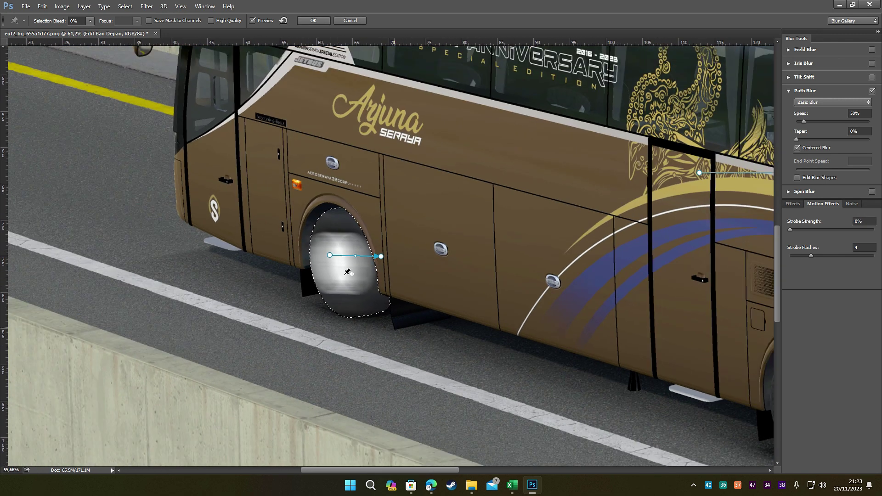
scroll(348, 272, down, 4)
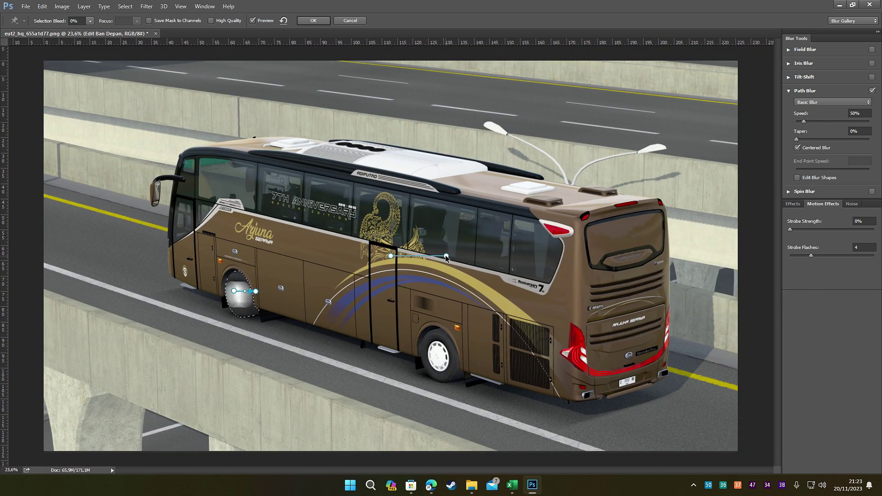
click(447, 257)
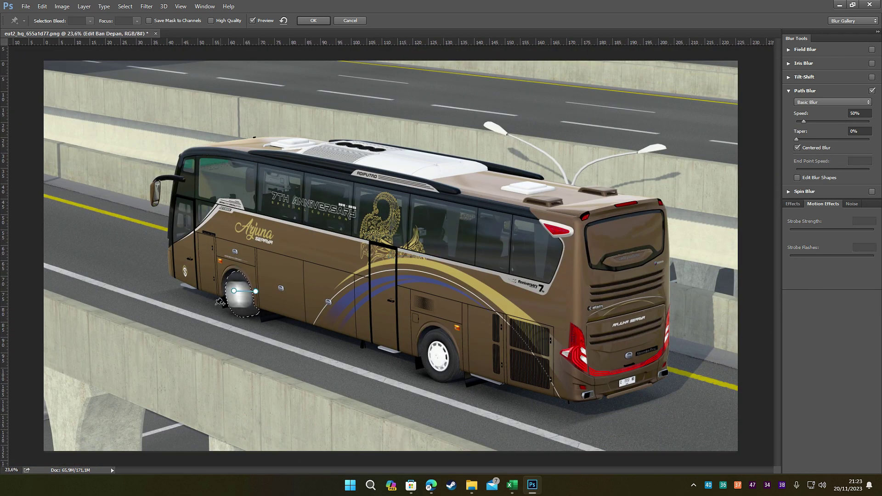
Select the end point of the front wheel's blur path and set the Path Blur speed to 0%.
scroll(234, 293, up, 5)
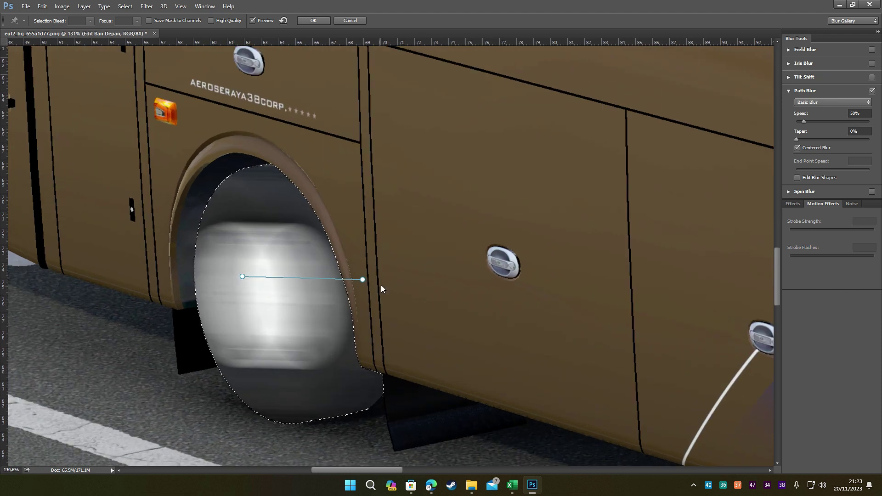
click(363, 279)
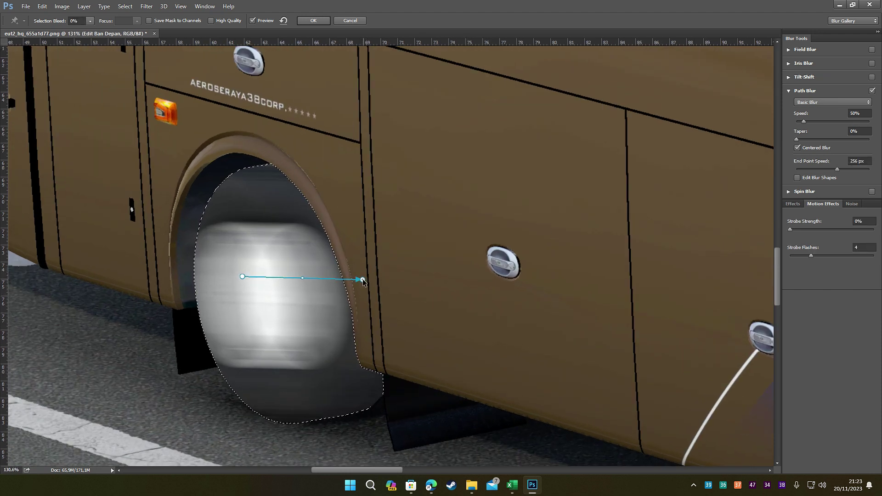
drag(803, 121, 449, 139)
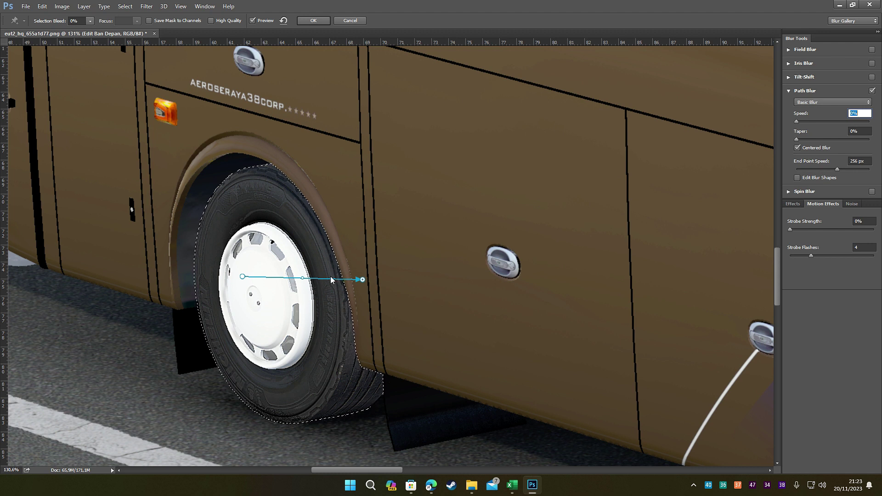
Add points to the blur path and reshape it into an ellipse that follows the front tyre's outer edge.
scroll(330, 314, up, 2)
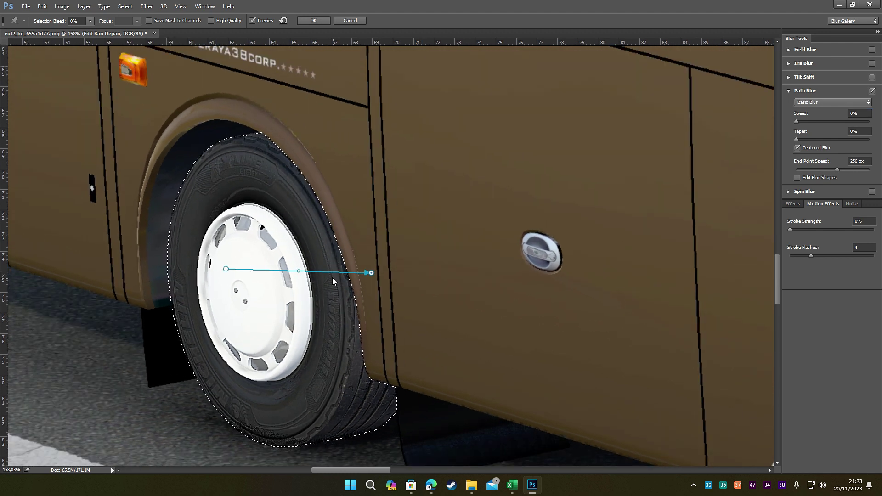
click(252, 270)
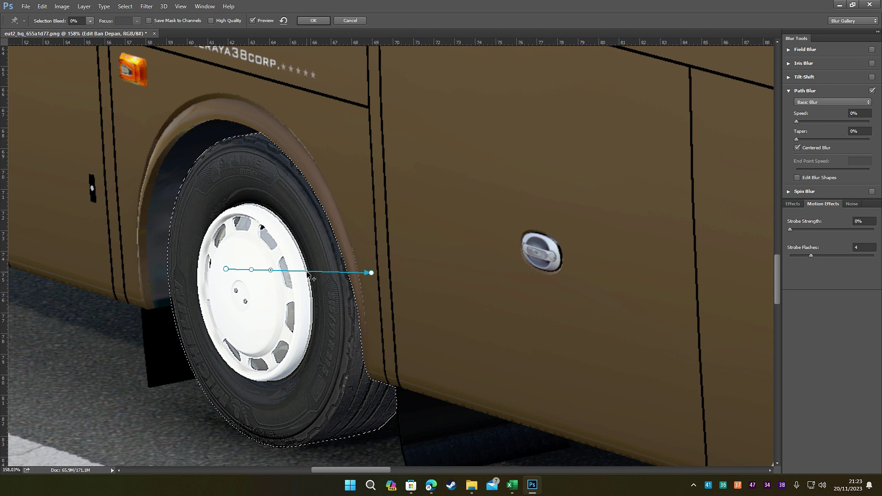
drag(371, 273, 172, 288)
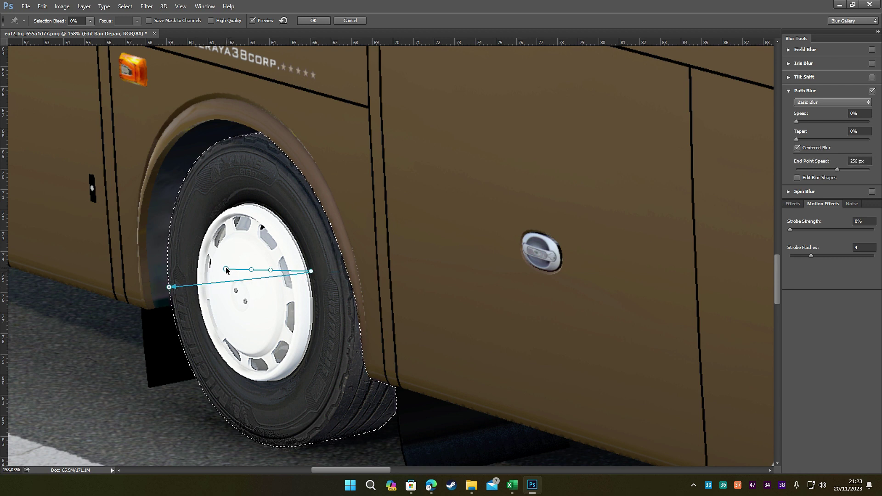
drag(210, 268, 170, 287)
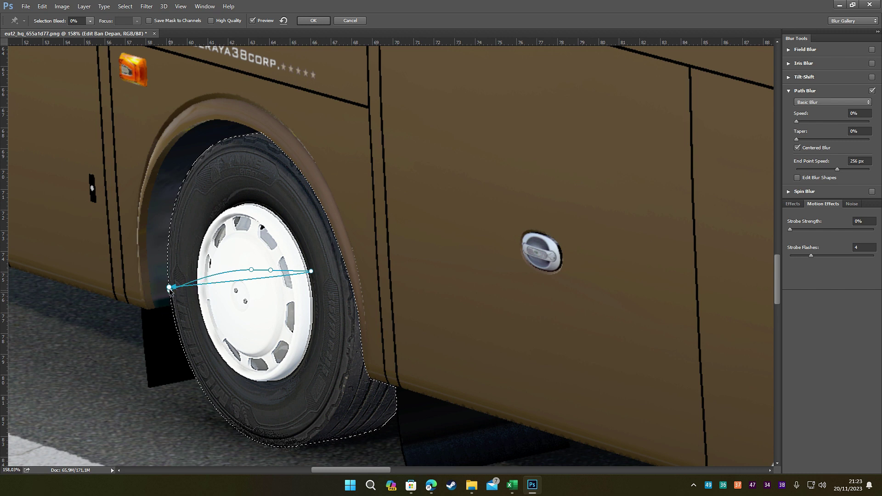
drag(249, 269, 243, 417)
drag(311, 272, 232, 139)
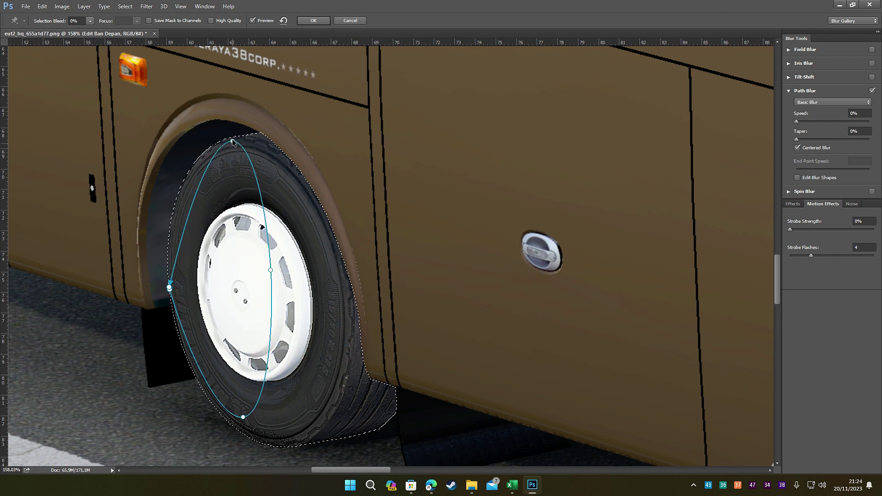
drag(269, 266, 346, 295)
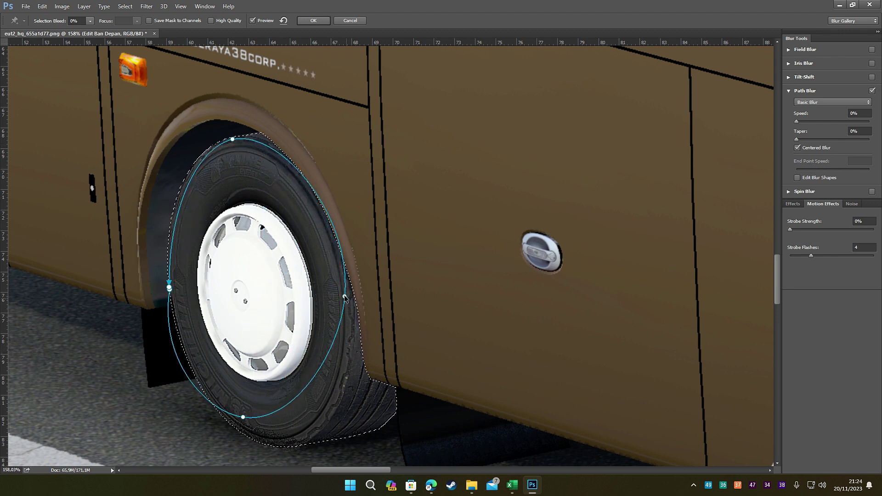
drag(274, 414, 281, 449)
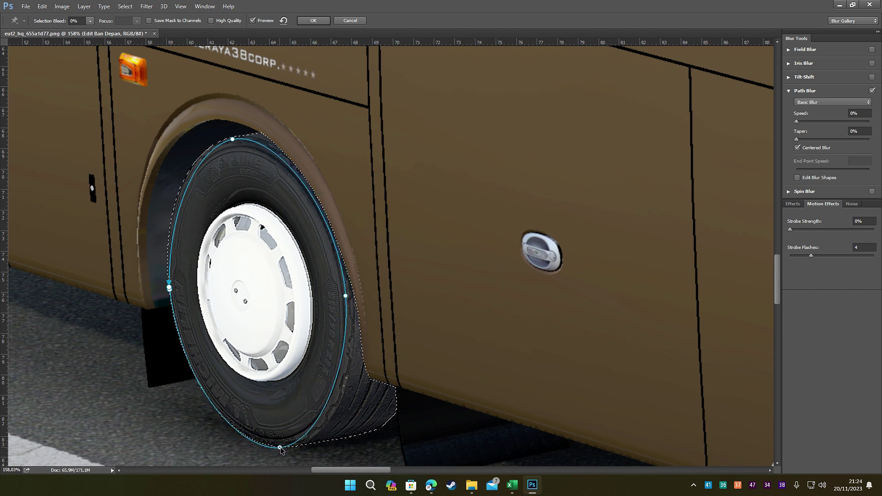
click(232, 139)
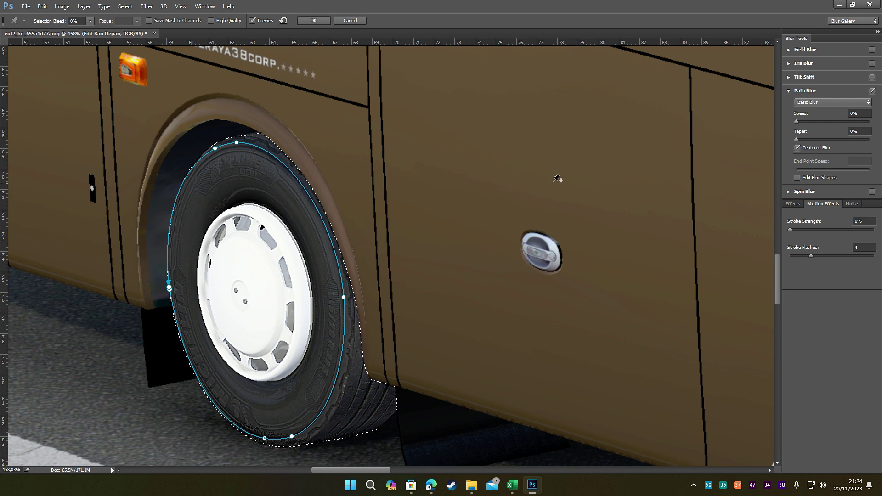
Raise the front wheel's Path Blur speed to 13%.
click(860, 114)
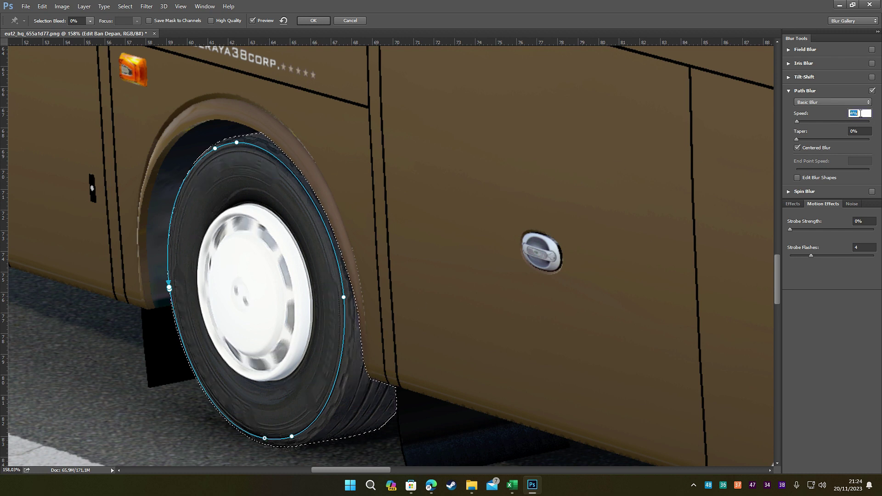
key(Up)
key(Up)
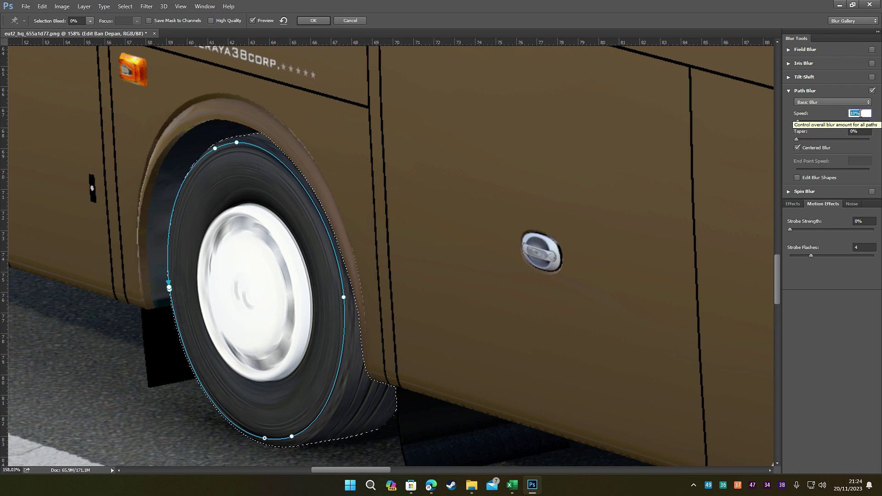
scroll(863, 115, down, 2)
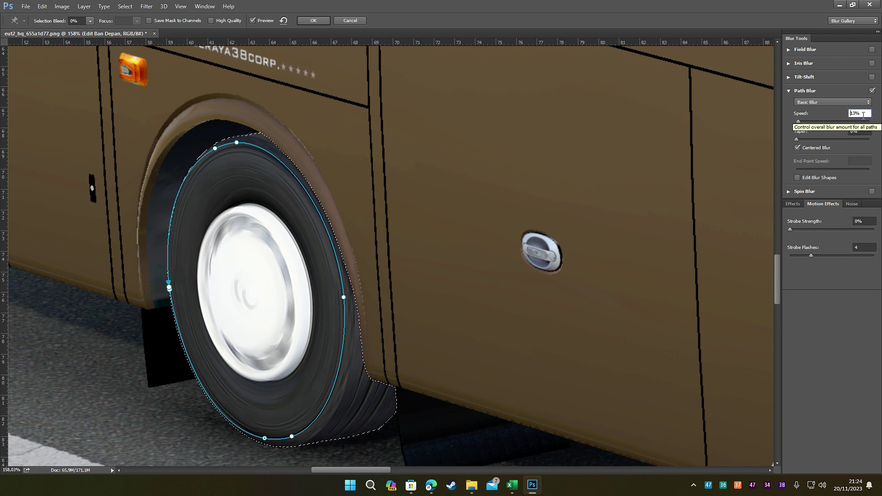
Set the Path Blur's strobe strength to 40% and its speed to 12%, and apply the blur to the front wheel.
scroll(865, 121, down, 1)
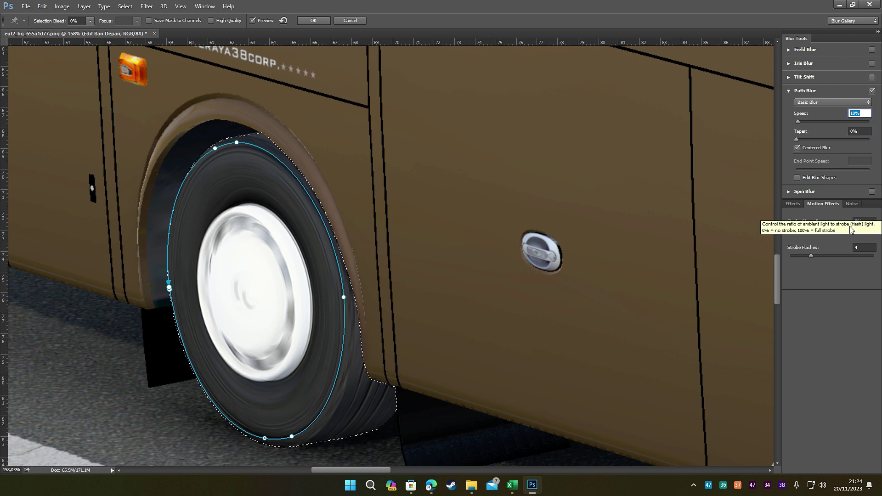
drag(790, 229, 820, 232)
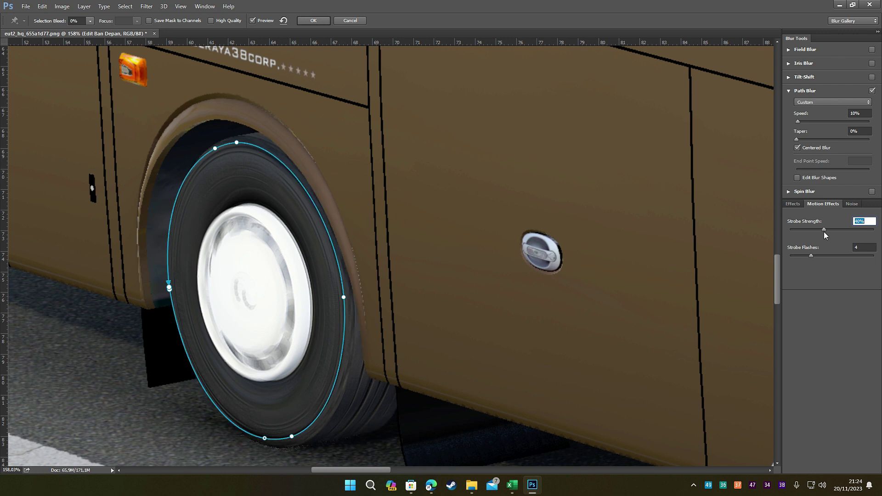
click(861, 114)
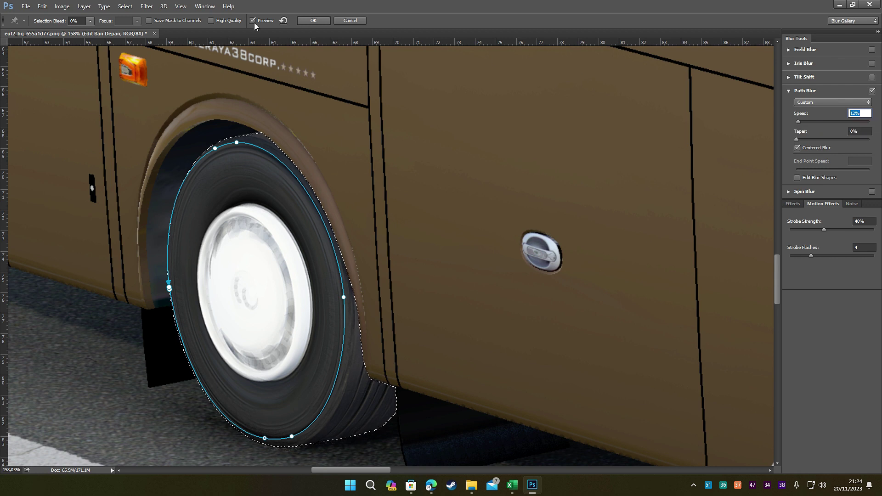
click(321, 20)
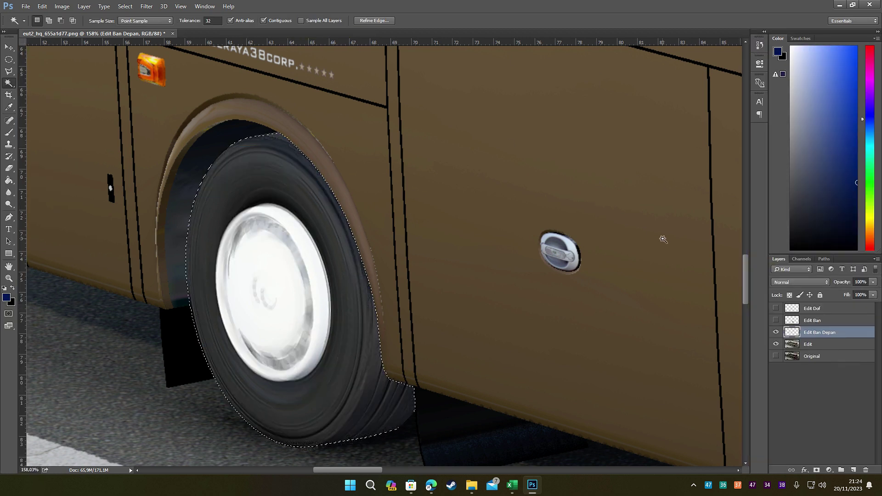
Apply the Sharpen filter to the selected front wheel and clear the selection.
click(152, 8)
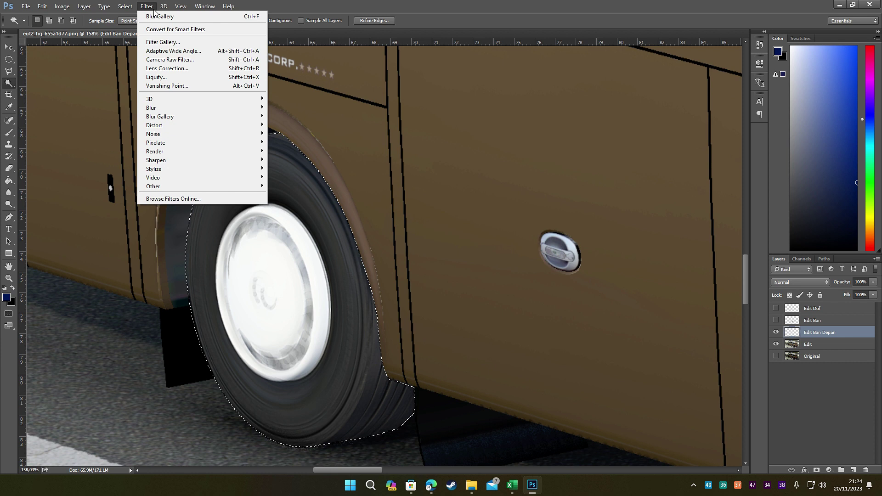
mouse_move(221, 159)
click(288, 169)
key(ctrl+d)
key(m)
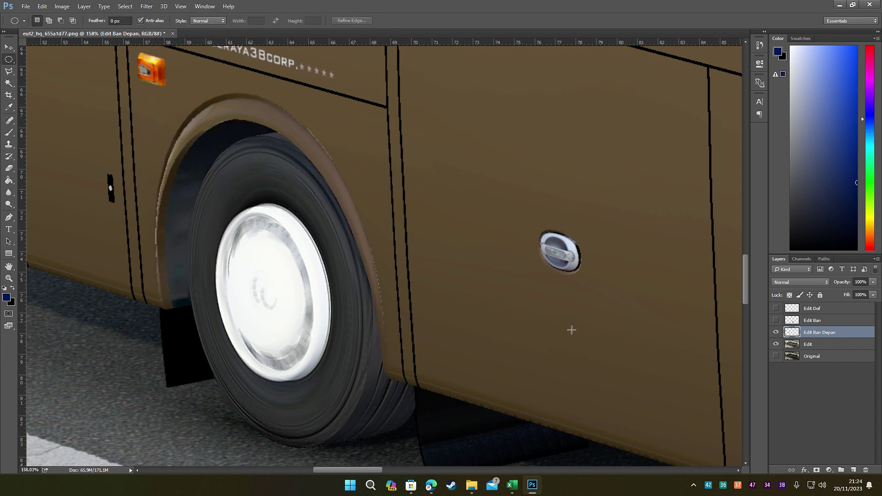
Compare the front wheel with and without its blur by toggling the visibility of the Edit Ban Depan layer.
click(775, 333)
click(777, 333)
click(776, 333)
click(776, 333)
click(777, 333)
click(776, 334)
click(777, 333)
click(776, 333)
Make the Edit Ban and Edit Dof layers visible so both edited wheels show together.
scroll(277, 228, down, 8)
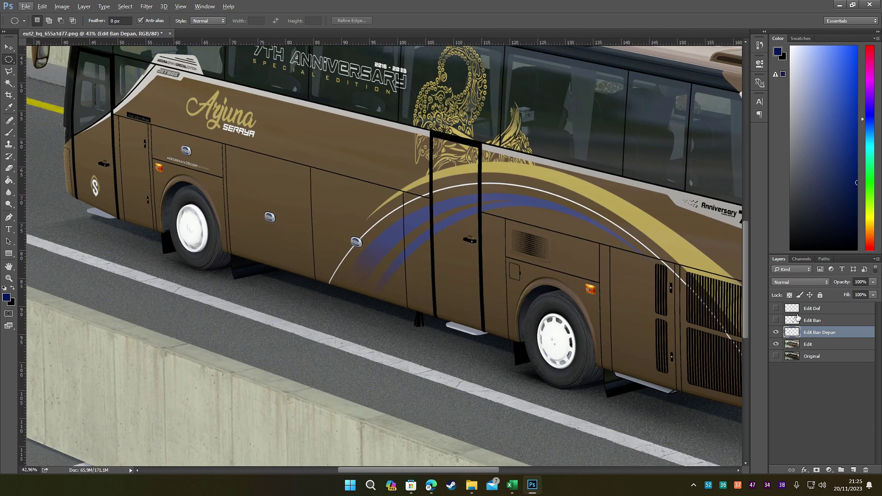
click(776, 320)
click(776, 309)
scroll(541, 261, up, 3)
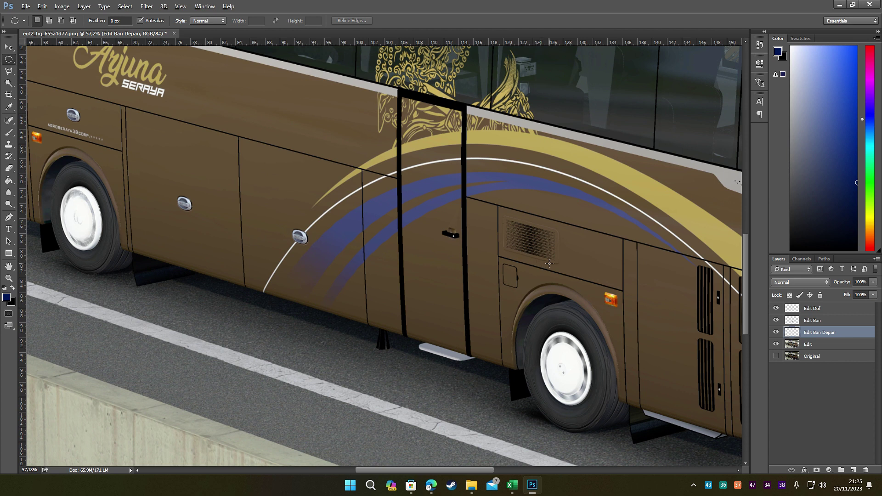
key(alt)
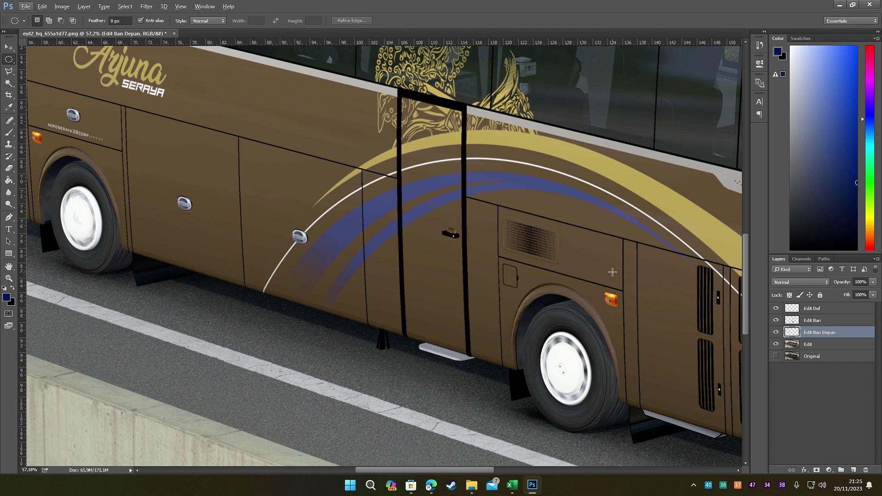